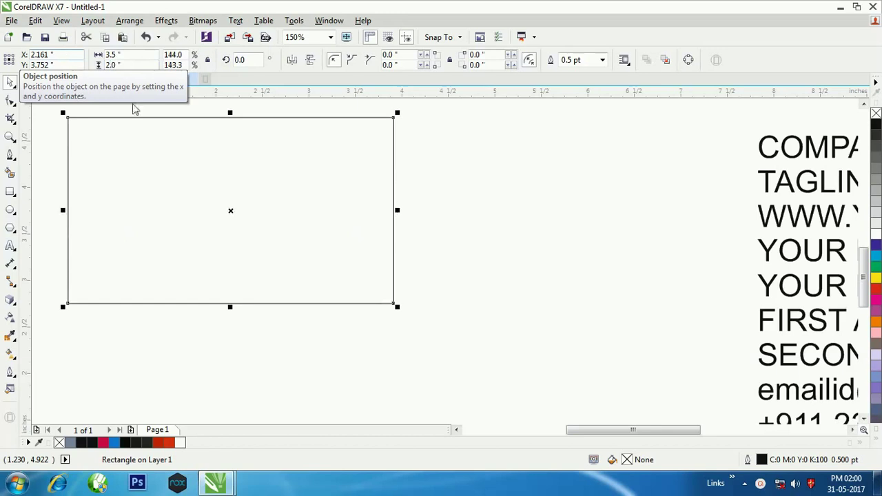
Move the 3.5 × 2 inch card rectangle to about X 3.3, Y 4.07 inches and deselect it.
scroll(393, 250, "down", 2)
left_click_drag(328, 230, 377, 216)
scroll(375, 214, "up", 2)
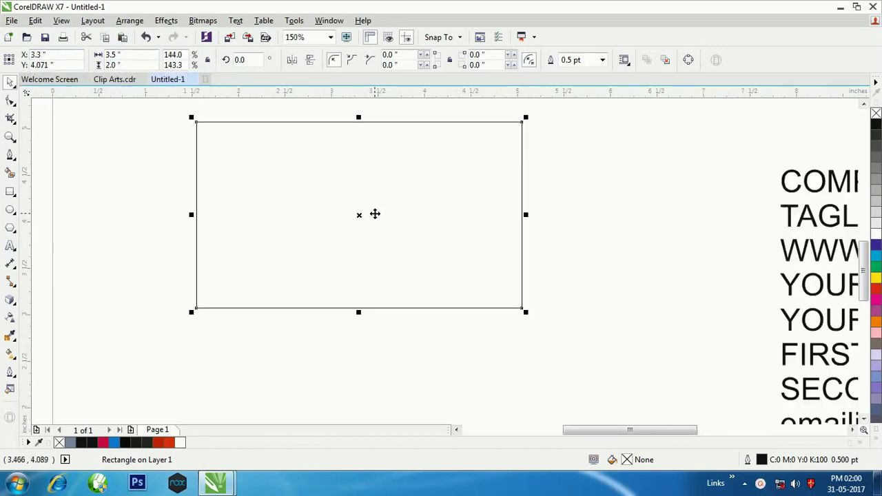
left_click(118, 255)
scroll(117, 256, "down", 2)
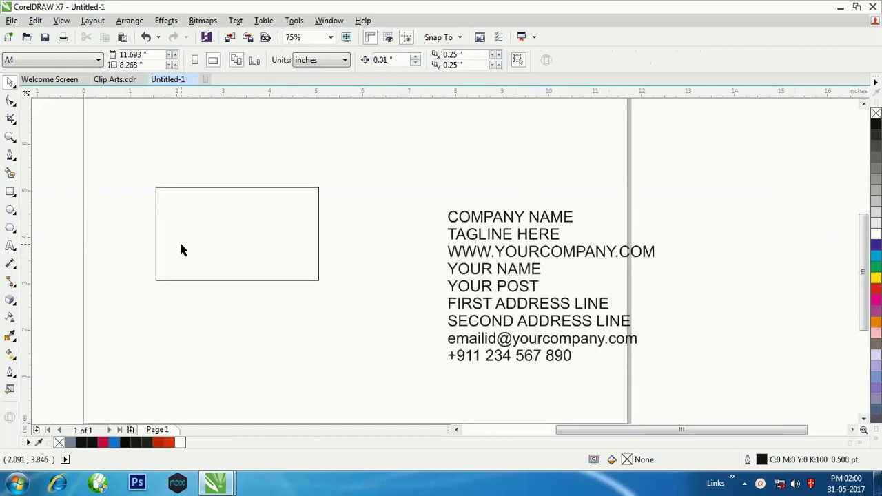
scroll(172, 193, "up", 2)
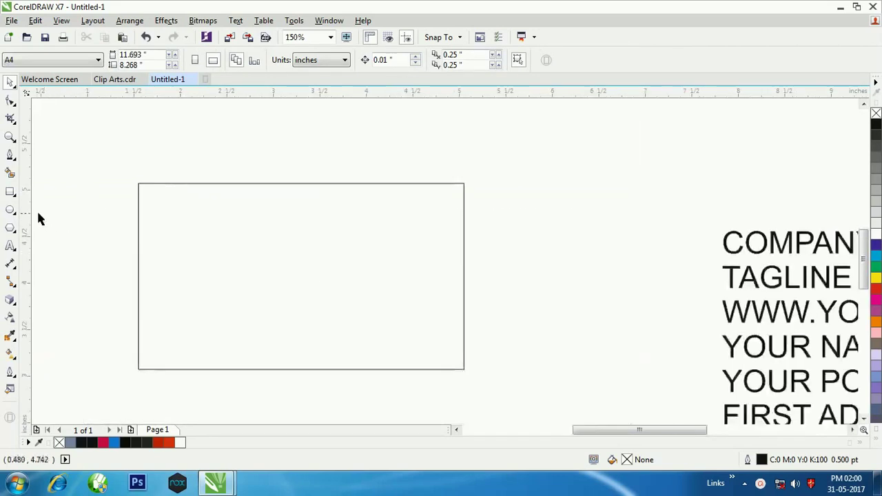
Draw a narrow vertical rectangle about 0.07 × 2.57 inches that crosses the full height of the card.
left_click(10, 193)
left_click_drag(228, 168, 235, 407)
left_click(9, 82)
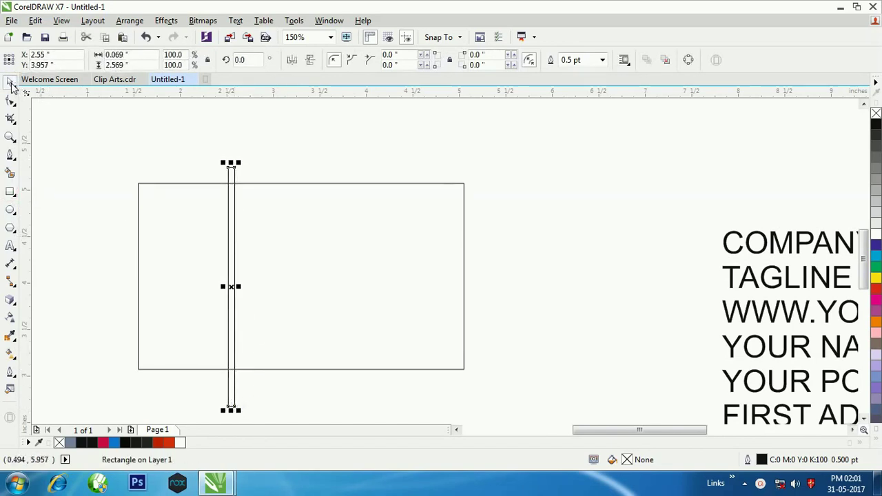
Skew the narrow strip into a diagonal about 0.92 inches wide and place it across the card around X 2.88, Y 4.04 inches.
left_click_drag(232, 285, 255, 286)
left_click(255, 286)
left_click_drag(251, 408, 331, 417)
left_click(290, 282)
mouse_move(292, 287)
left_mouse_down()
mouse_move(272, 287)
mouse_move(280, 284)
left_mouse_up()
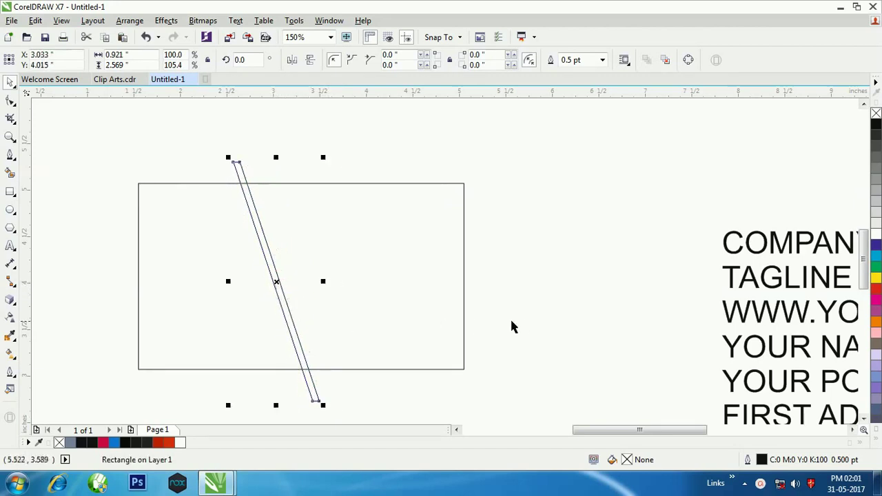
key("Left")
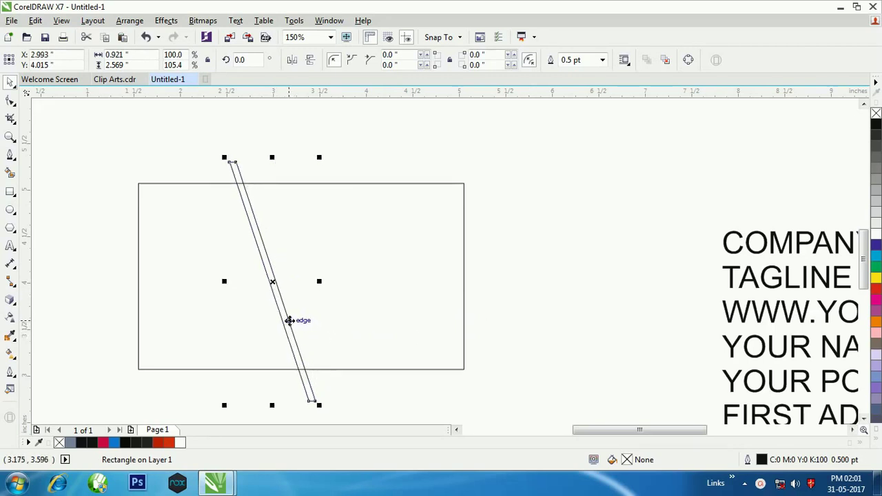
left_click_drag(269, 290, 262, 279)
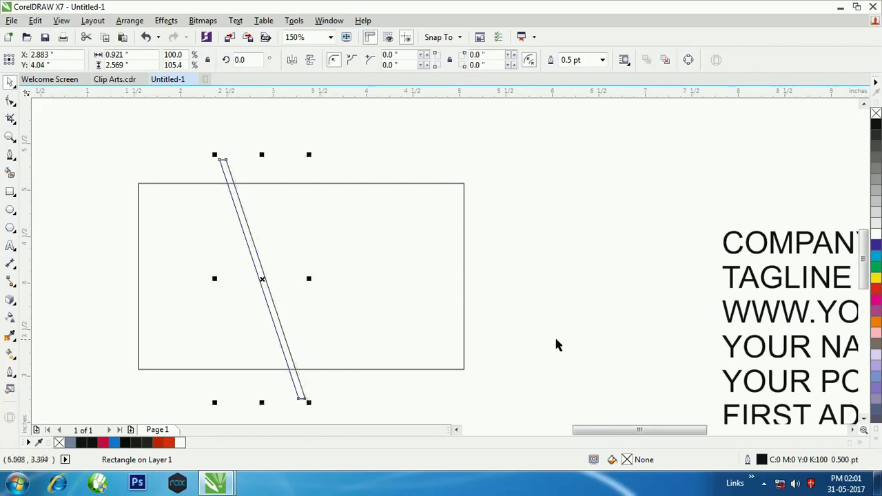
left_click(558, 336)
Draw a wide horizontal rectangle over the upper third of the card, extending past both of its sides.
left_click(10, 190)
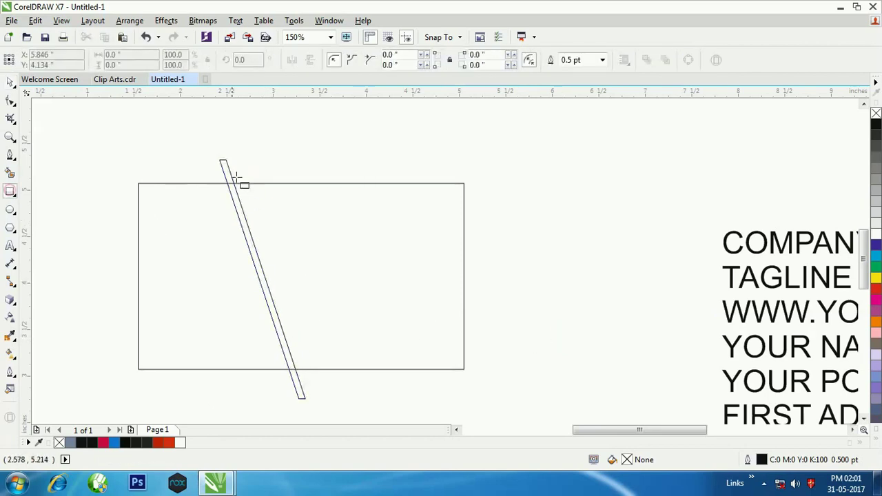
left_click_drag(130, 177, 506, 239)
left_click(10, 83)
left_click(164, 150)
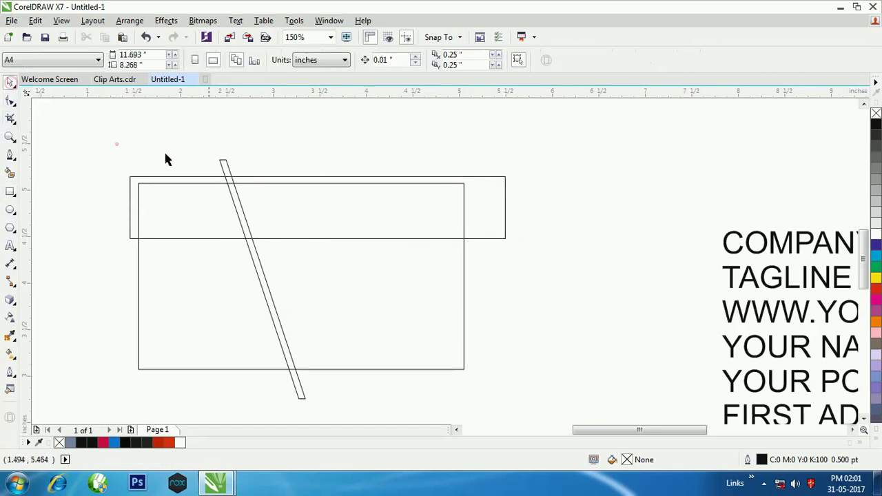
Move the COMPANY NAME and TAGLINE HERE lines together out of the text list to the card's right edge.
scroll(357, 166, "down", 2)
scroll(520, 200, "up", 2)
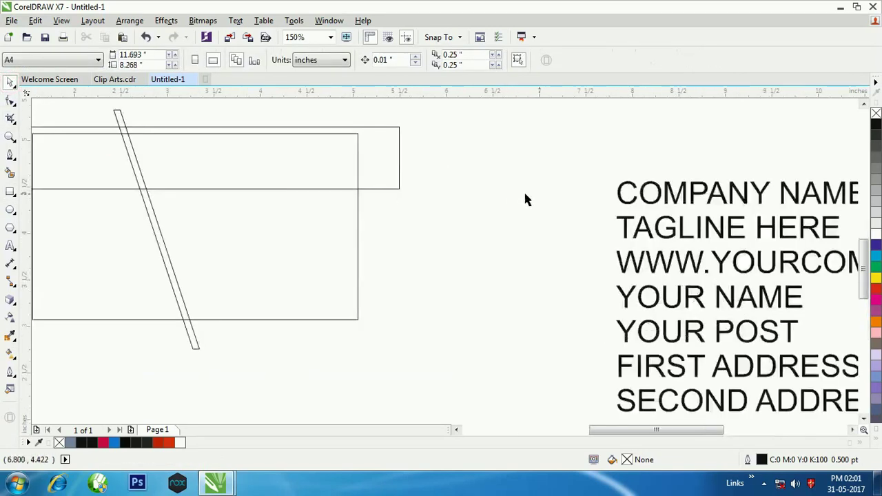
left_click(641, 195)
left_click(651, 231, "shift")
left_click_drag(651, 231, 335, 265)
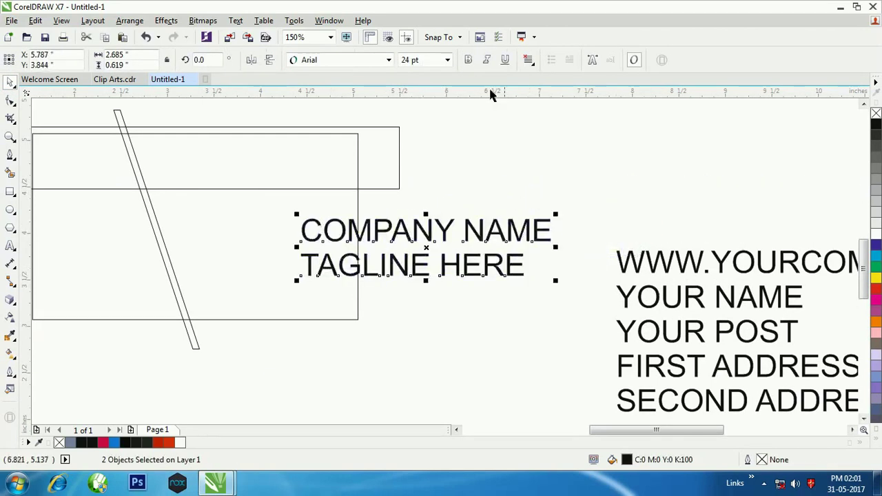
Set the font of the company name and tagline to Geometr415 Blk BT.
left_click(350, 62)
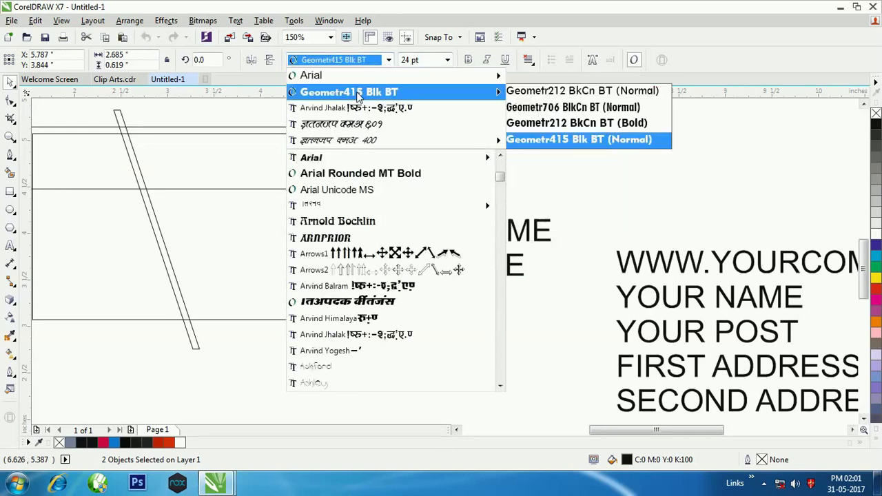
left_click(358, 89)
left_click(428, 317)
Scale the tagline down to about 11.6 pt and centre it horizontally beneath the company name.
key("Tab")
left_click_drag(297, 286, 408, 260)
left_click(417, 227, "shift")
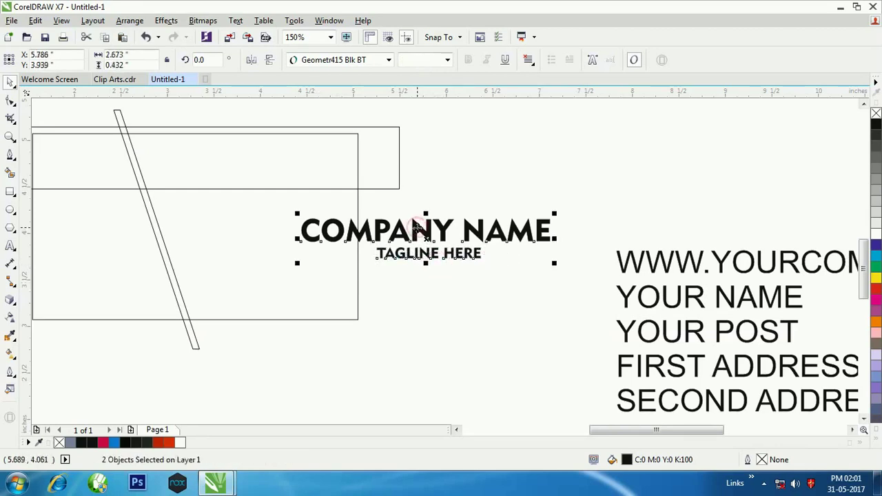
key("c")
left_click(426, 324)
Set the COMPANY NAME text to Arial and make it bold.
left_click(425, 234)
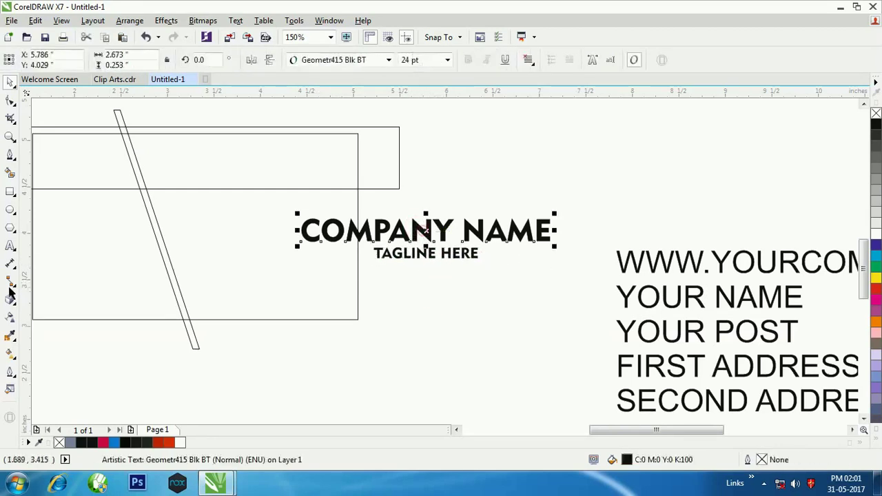
left_click(353, 60)
mouse_move(331, 91)
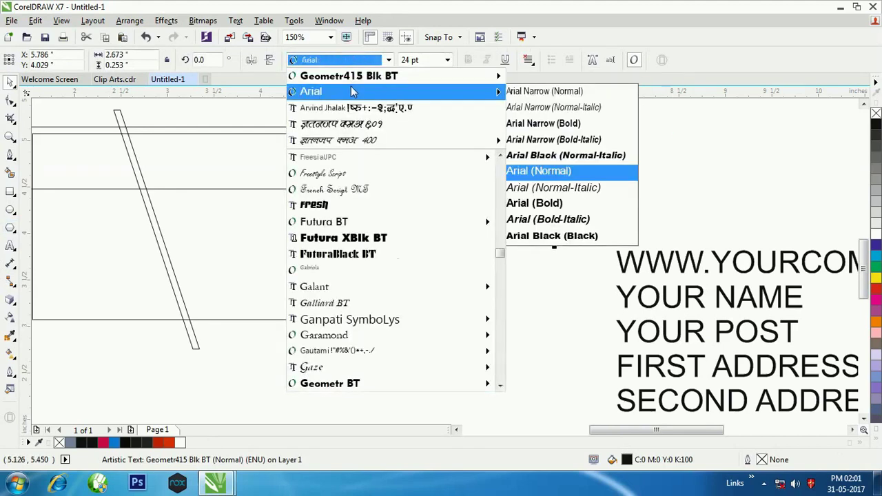
left_click(524, 171)
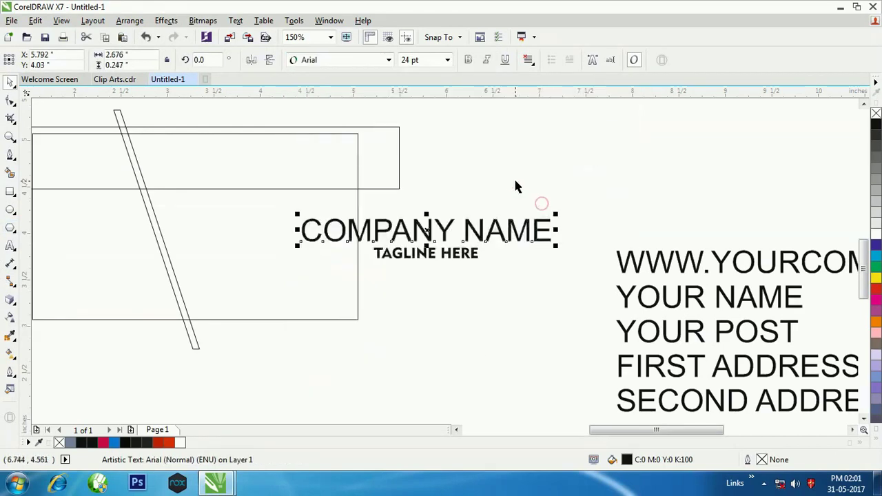
left_click(468, 60)
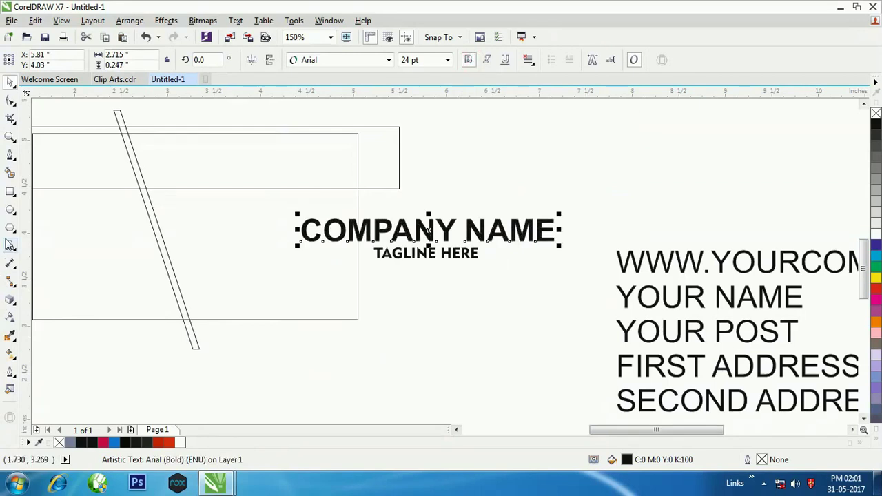
Remove the bold formatting from only the word NAME in the company name.
left_click(10, 246)
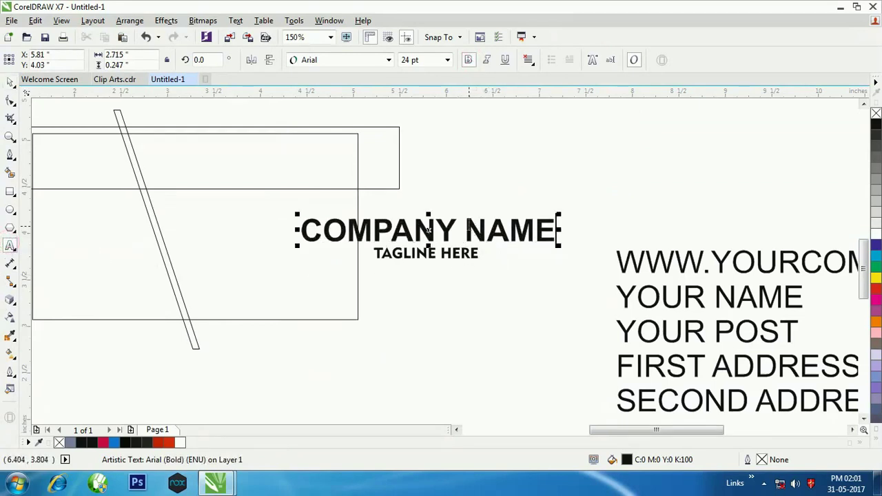
left_click_drag(467, 230, 557, 230)
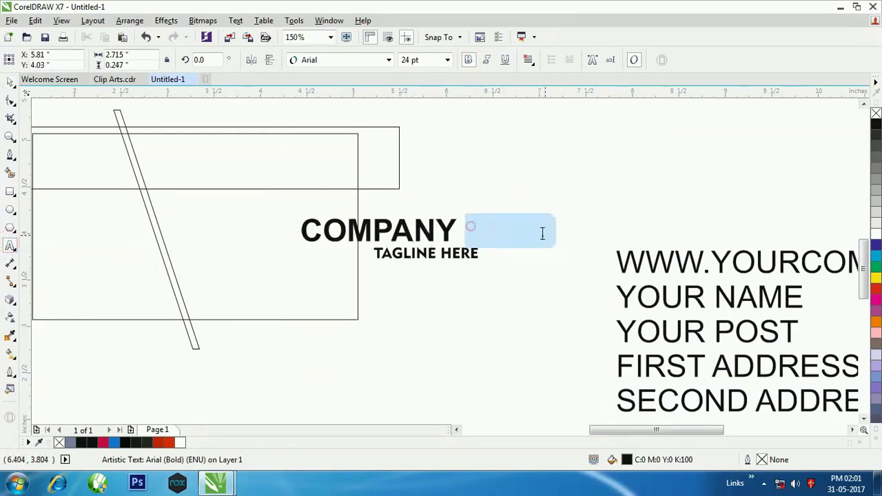
left_click(468, 59)
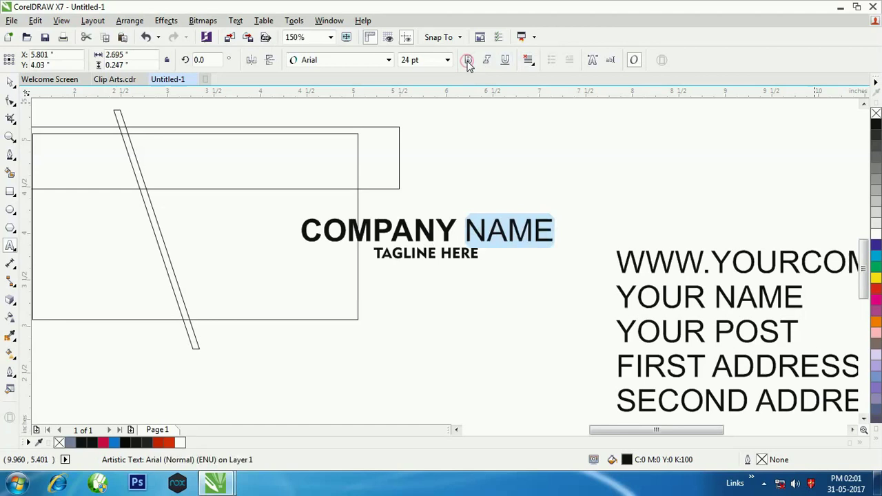
left_click(9, 83)
Set the TAGLINE HERE text to Arial and make it bold.
left_click(400, 255)
left_click(377, 60)
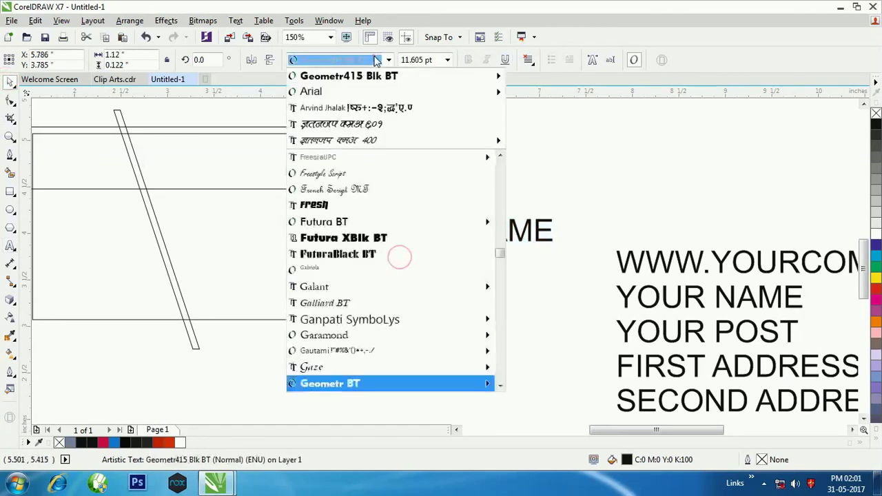
left_click(417, 92)
left_click(468, 60)
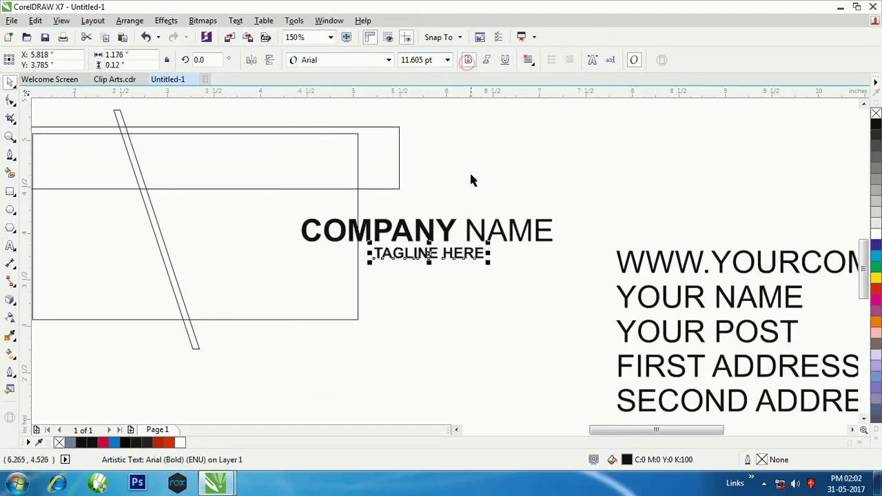
Move the company name and tagline together to the empty area left of the card.
left_click_drag(571, 207, 257, 275)
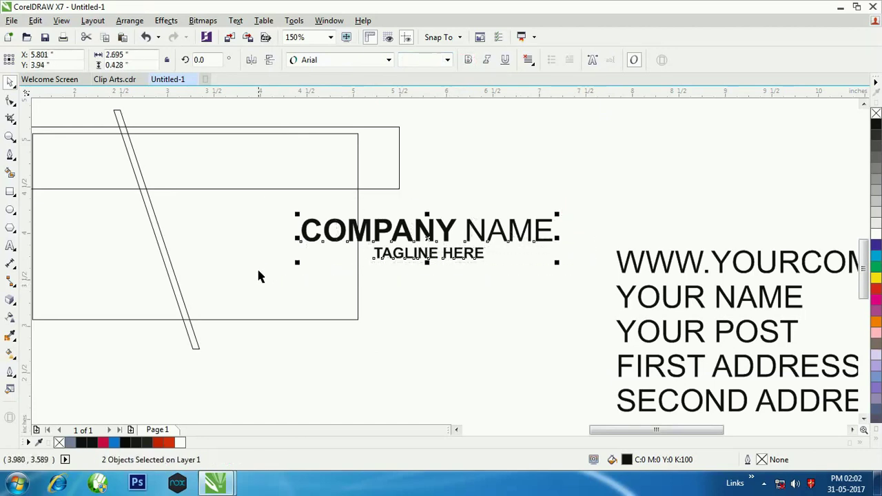
scroll(495, 268, "down", 2)
scroll(306, 261, "up", 2)
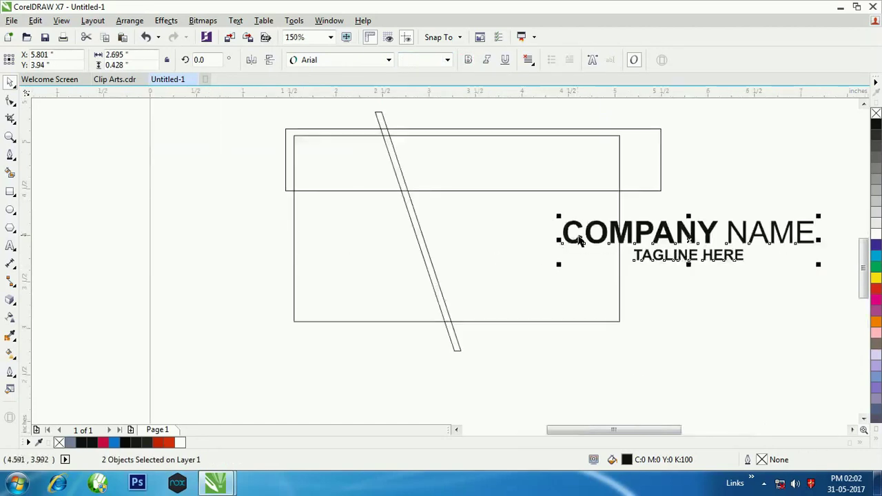
left_click_drag(591, 233, 38, 185)
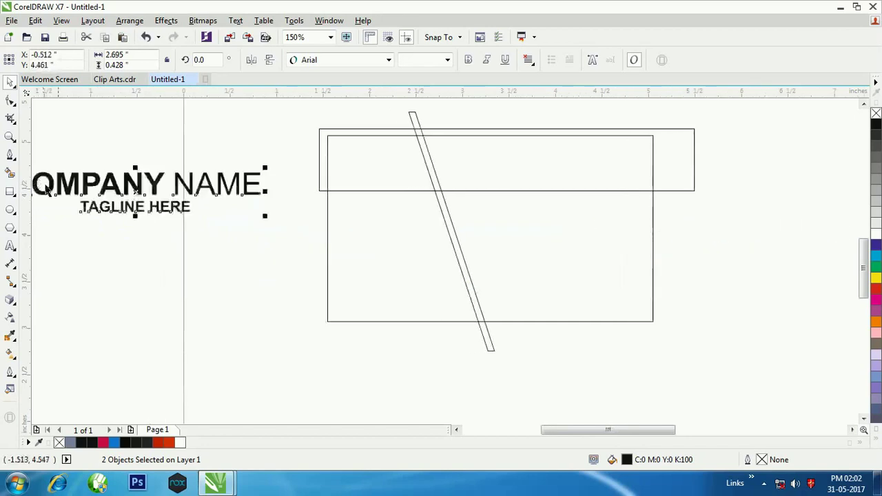
scroll(290, 242, "down", 2)
scroll(306, 241, "up", 2)
Scale the company name and tagline down to about 0.99 inches wide and place them inside the card, below the band and left of the diagonal strip.
left_click_drag(172, 217, 309, 238)
left_click_drag(368, 184, 553, 230)
scroll(610, 198, "up", 1)
left_click_drag(635, 252, 578, 244)
scroll(154, 213, "down", 1)
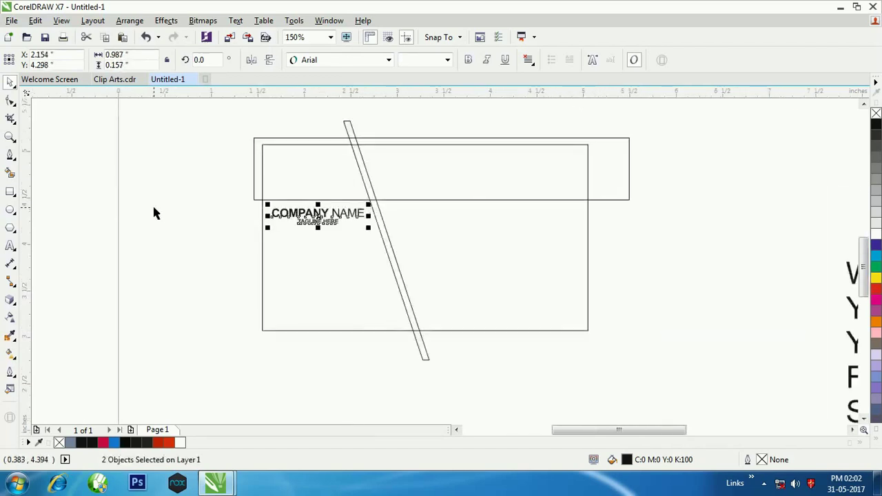
scroll(319, 216, "up", 1)
left_click_drag(316, 212, 315, 223)
scroll(157, 245, "down", 1)
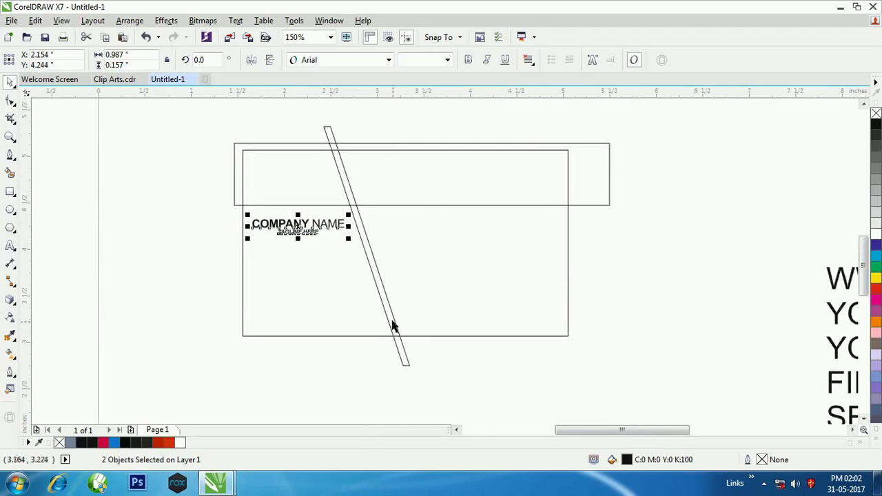
Shift the diagonal strip slightly to the right, away from the company name, and deselect it.
scroll(260, 255, "down", 1)
scroll(319, 283, "up", 1)
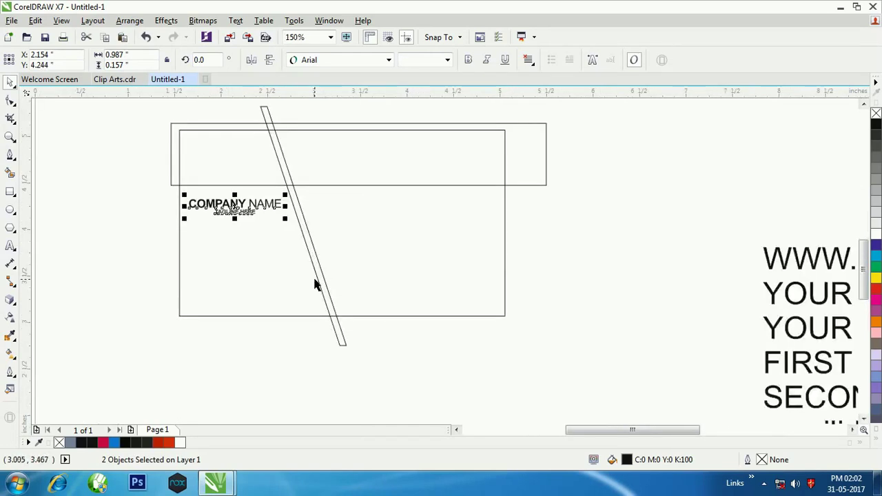
left_click_drag(319, 283, 333, 281)
left_click(140, 245)
Enlarge the company name and tagline slightly and adjust their position in the gap between the card's left edge and the diagonal strip.
scroll(152, 177, "up", 2)
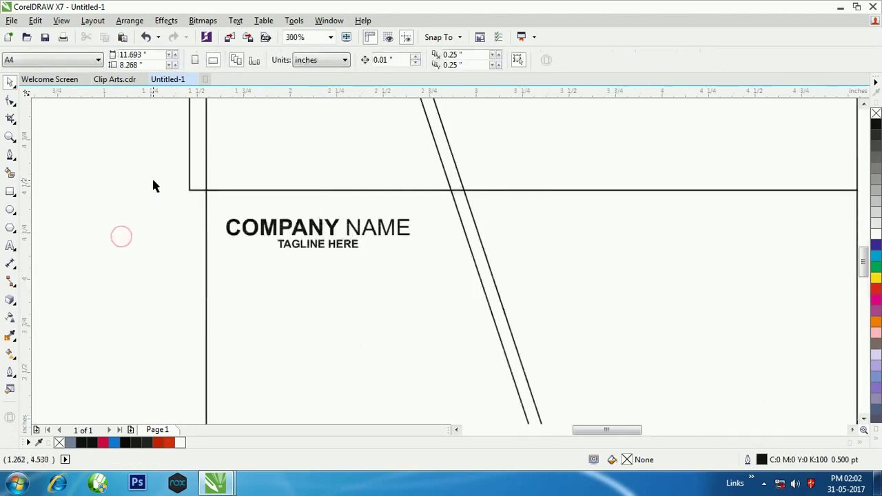
left_click_drag(180, 219, 732, 352)
left_click_drag(672, 325, 724, 350)
scroll(494, 276, "down", 1)
left_click_drag(492, 283, 487, 278)
scroll(303, 248, "down", 1)
left_click(221, 249)
Move the YOUR NAME and YOUR POST lines together from the text list to the card's right edge.
scroll(220, 248, "down", 1)
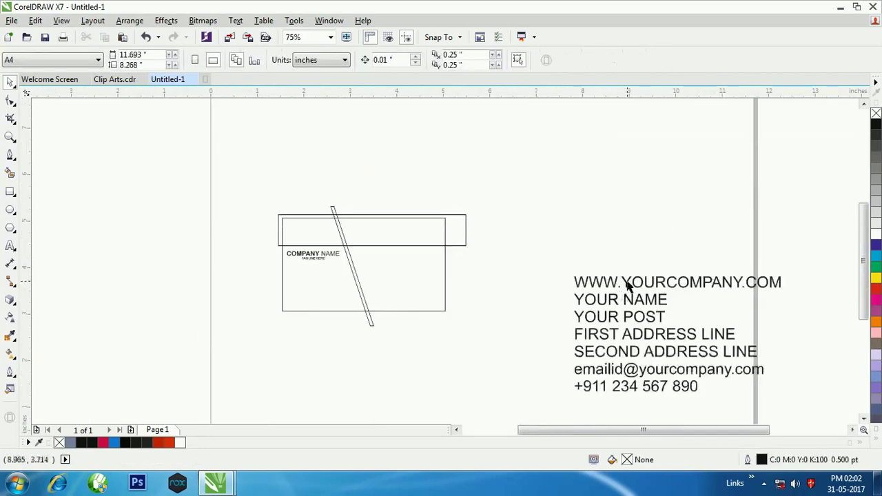
left_click(609, 304)
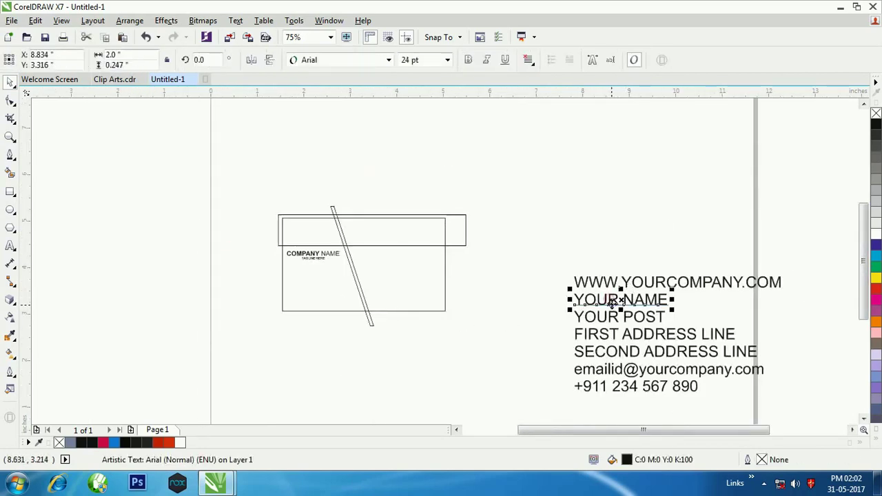
left_click(613, 317, "shift")
key("F8")
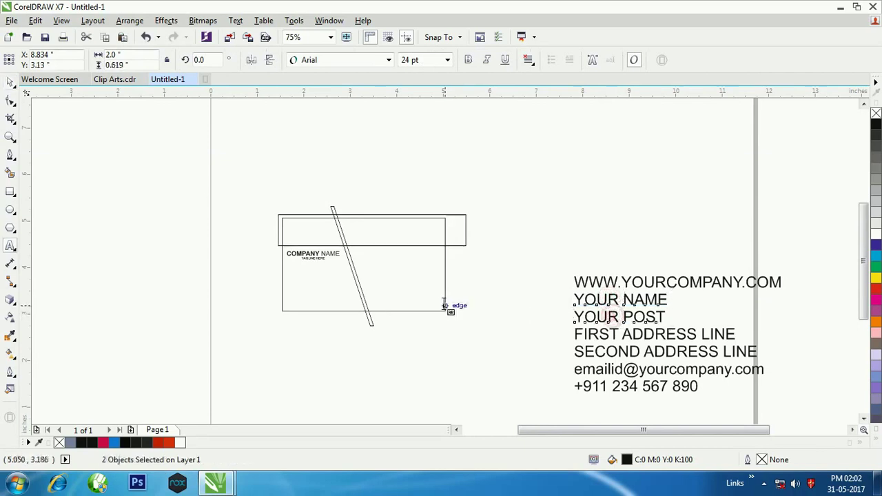
left_click(12, 83)
left_click_drag(616, 310, 494, 303)
scroll(494, 303, "up", 1)
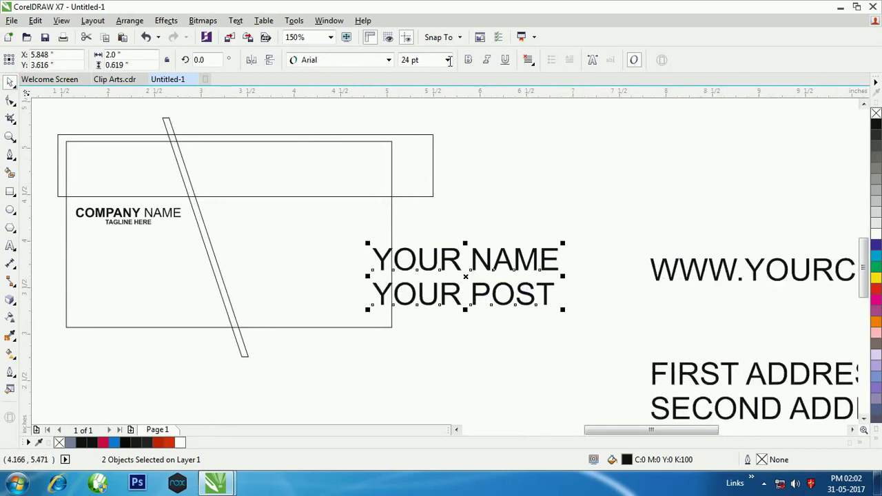
Format the YOUR NAME line so the word NAME is bold and YOUR is in regular weight.
left_click(533, 146)
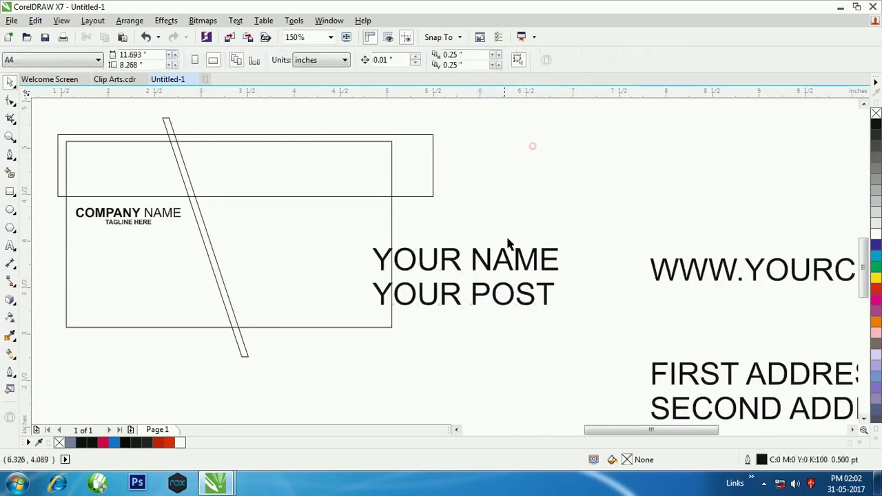
left_click(490, 271)
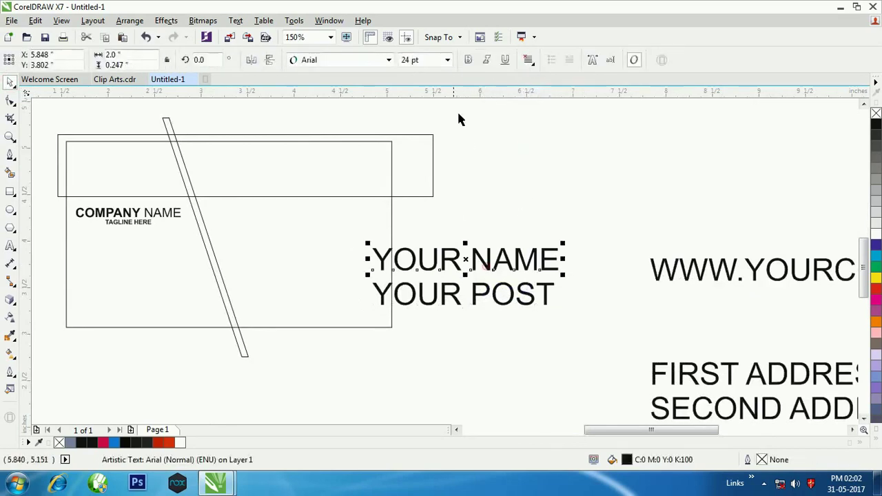
left_click(468, 60)
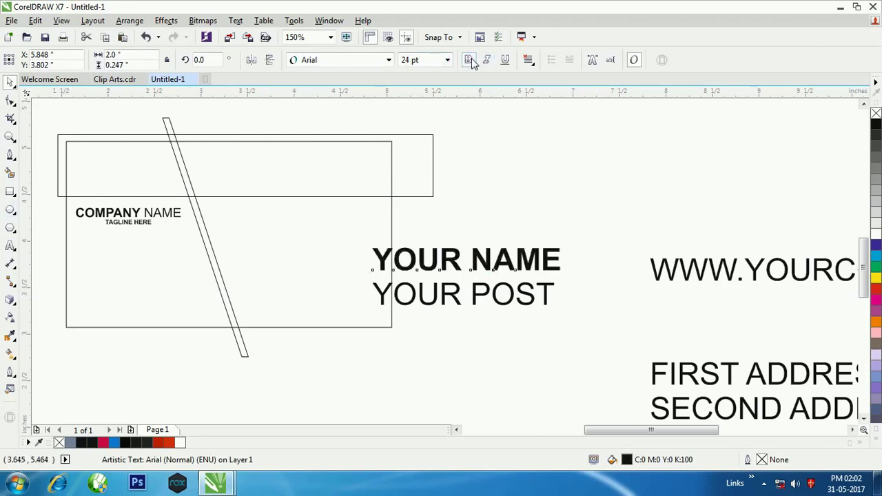
left_click(11, 245)
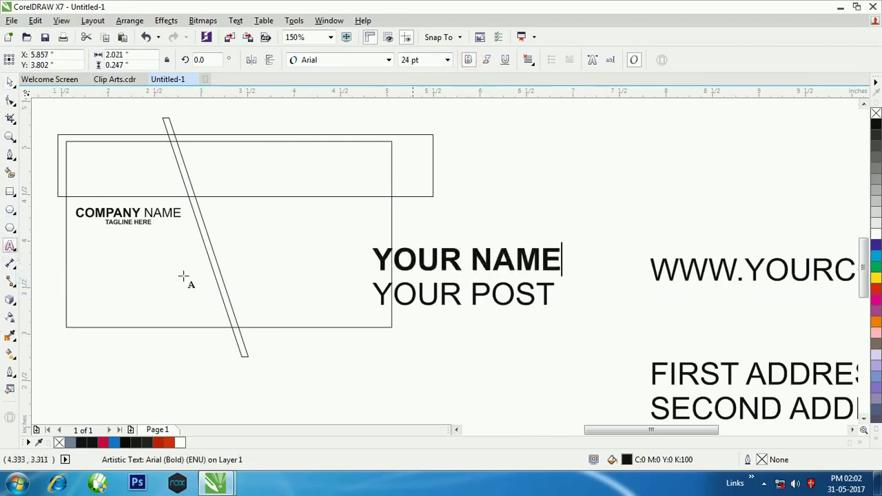
double_click(458, 262)
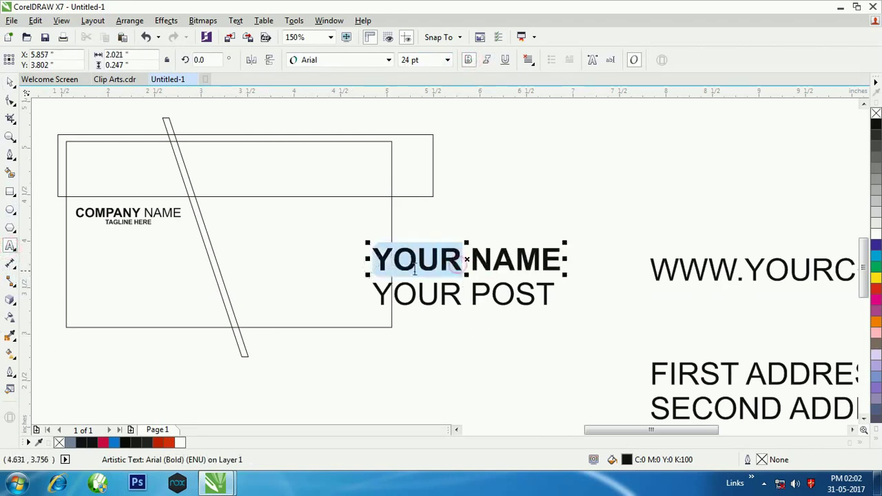
left_click(469, 59)
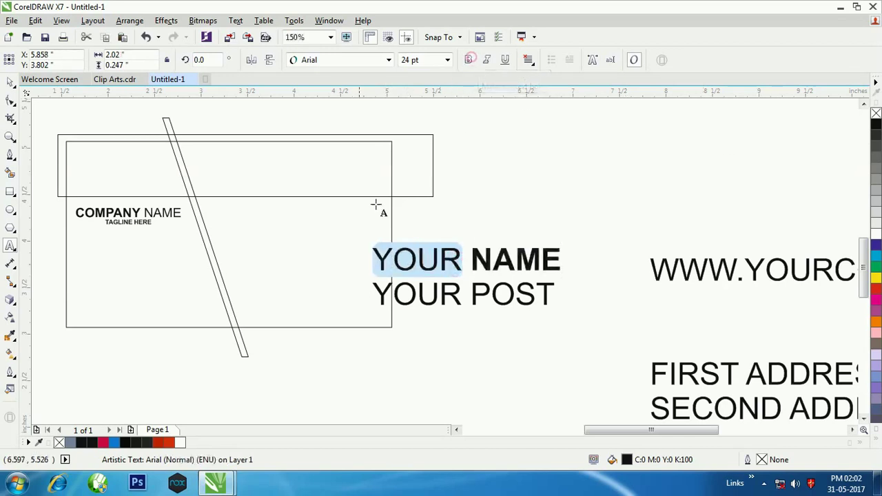
left_click(10, 82)
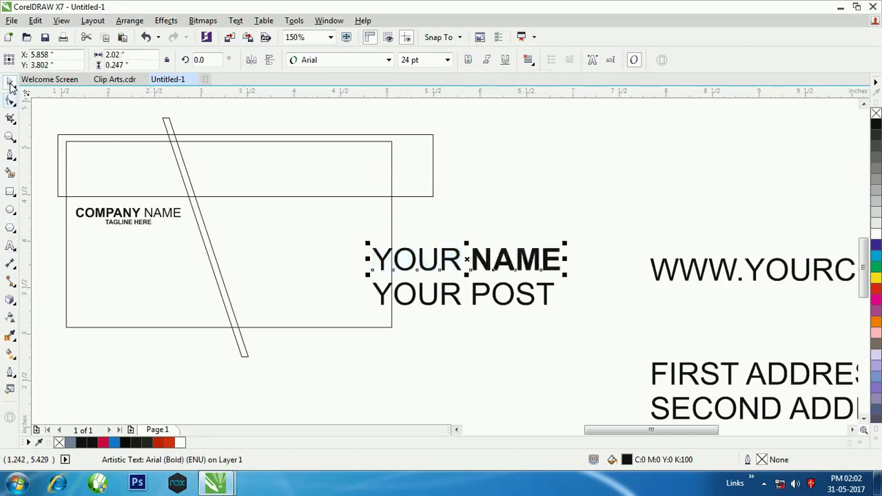
left_click(447, 316)
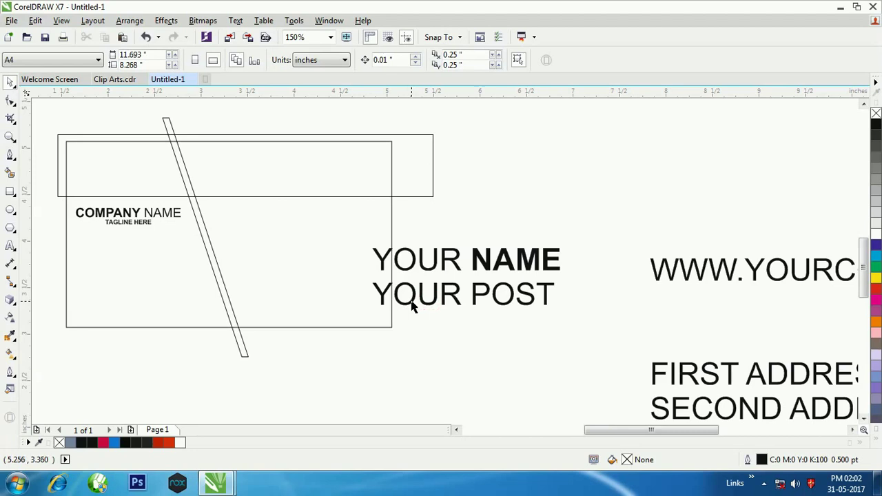
Scale YOUR POST down to about 0.83 inches wide and place it directly beneath YOUR NAME.
left_click(412, 303)
left_click_drag(368, 311, 474, 321)
left_click_drag(508, 290, 473, 282)
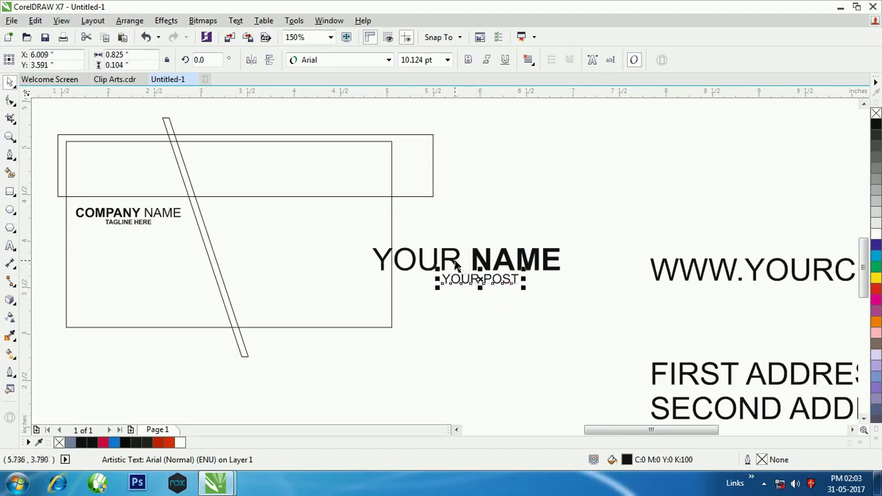
Align YOUR POST with the right edge of YOUR NAME and lower it slightly.
left_click(454, 264, "shift")
key("l")
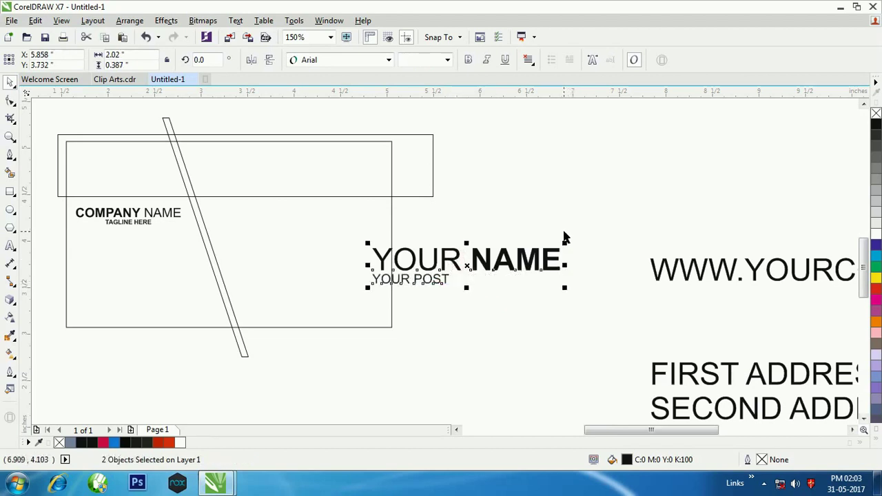
key("r")
scroll(486, 293, "up", 1)
left_click(488, 306)
left_click(486, 276)
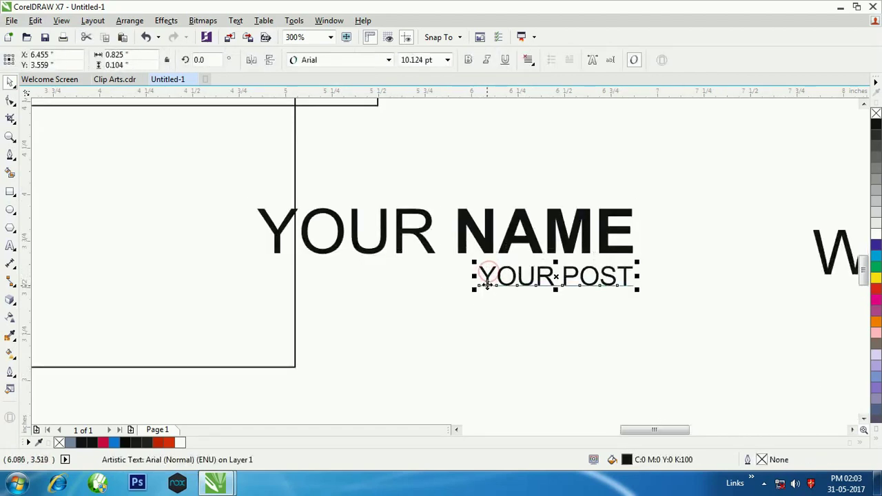
Move YOUR NAME and YOUR POST together into the card below the company name and scale them to about 1.65 inches wide.
left_click_drag(660, 166, 246, 338)
scroll(732, 311, "down", 1)
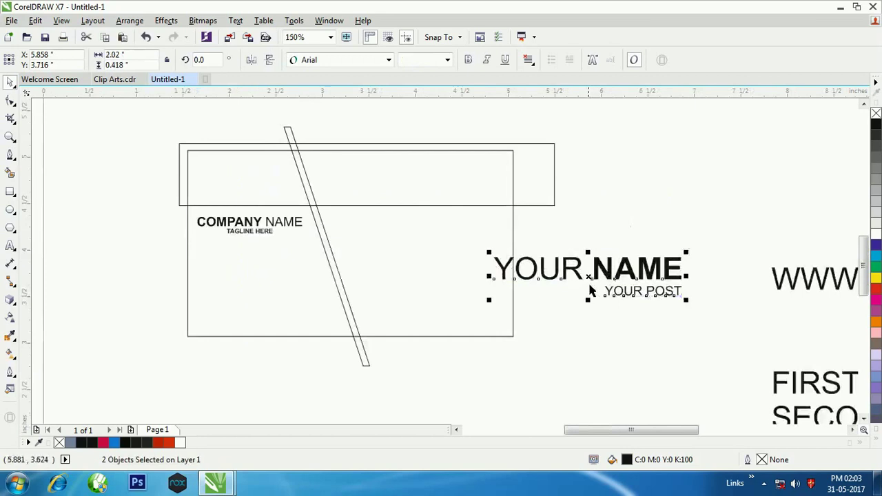
left_click_drag(588, 277, 293, 288)
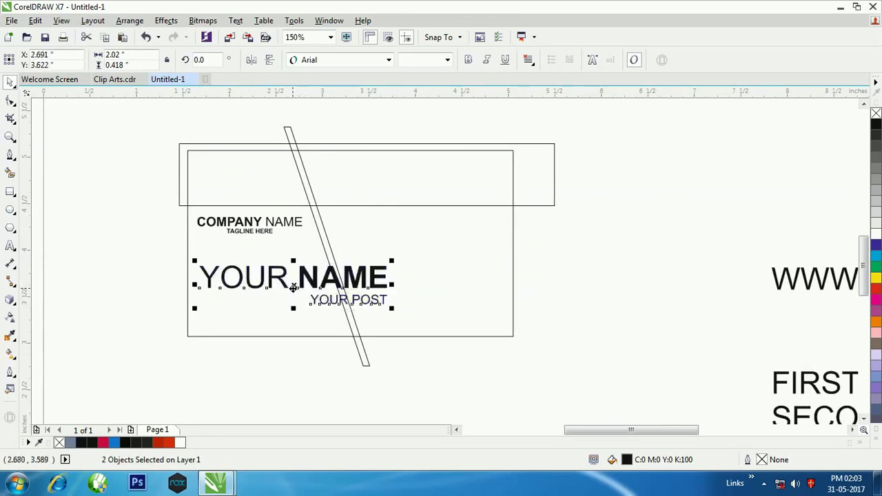
left_click_drag(392, 317, 358, 309)
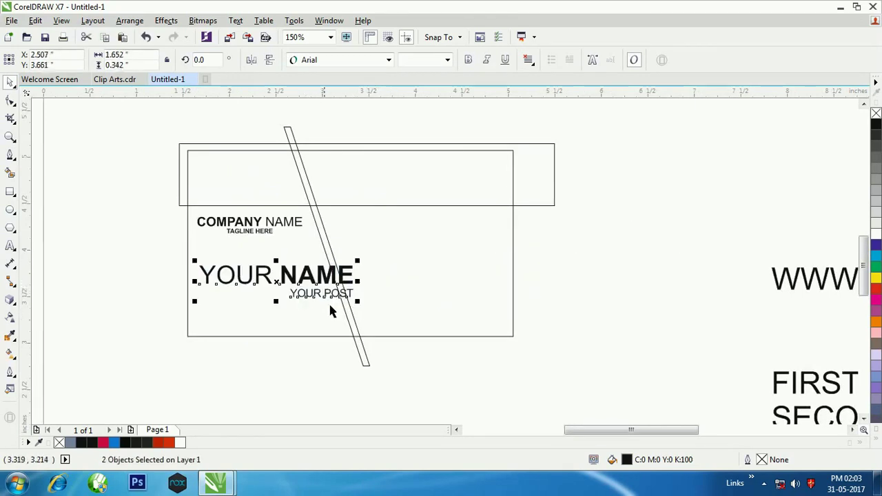
left_click_drag(300, 278, 301, 282)
left_click(316, 361)
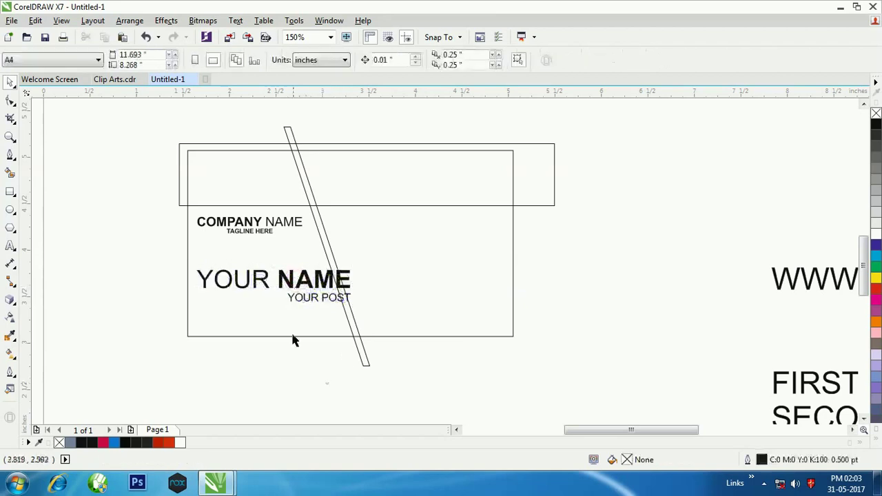
Bring the two address lines closer to the card and scale them down together to about 1.1 inches wide.
scroll(316, 324, "down", 1)
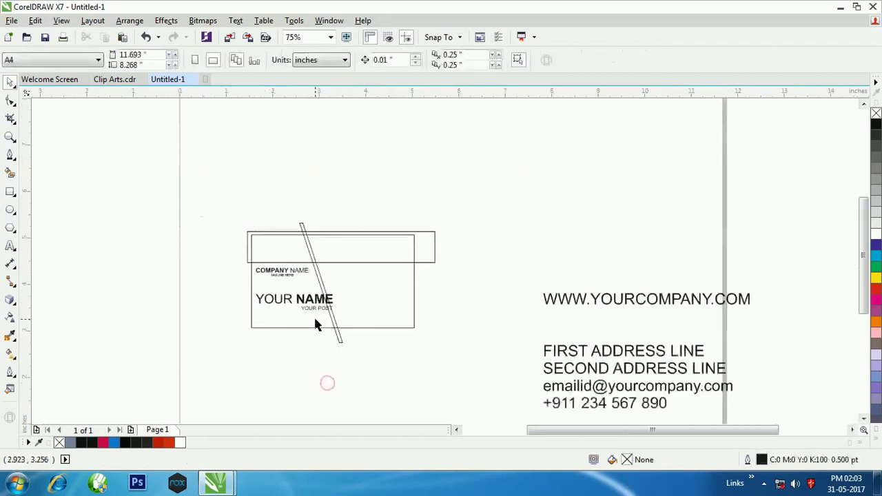
scroll(598, 383, "up", 1)
left_click(589, 360)
left_click(569, 323, "shift")
left_click_drag(569, 324, 393, 277)
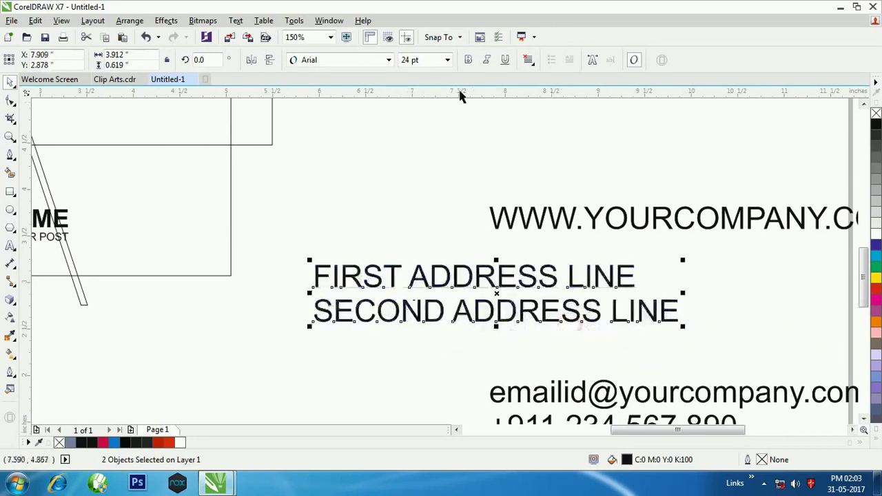
left_click_drag(682, 328, 416, 338)
Set both address lines to 7 pt and place them inside the card, right of the diagonal strip and below the band.
scroll(364, 283, "up", 2)
left_click(417, 60)
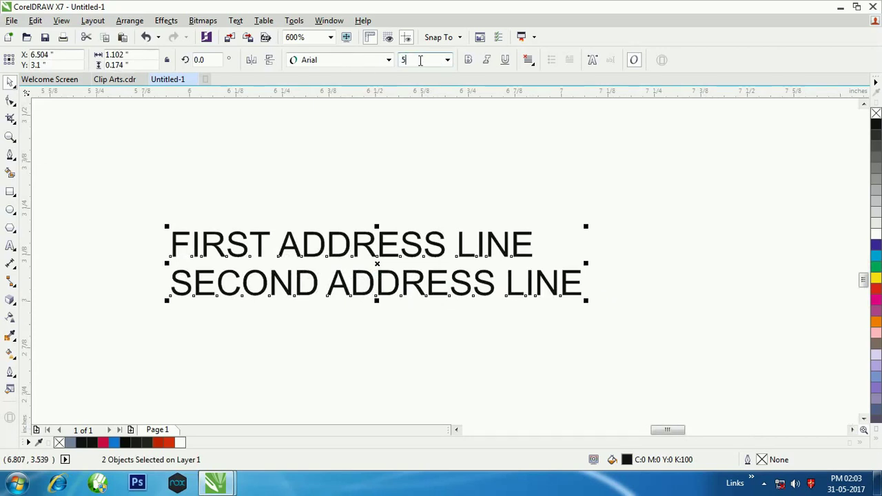
type("7")
key("Return")
key("F3")
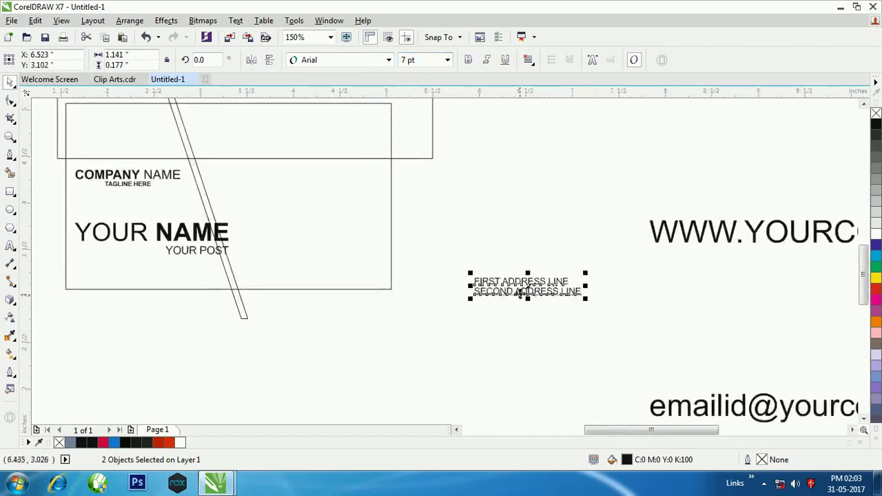
left_click_drag(527, 286, 310, 210)
scroll(274, 199, "up", 1)
scroll(400, 250, "down", 3)
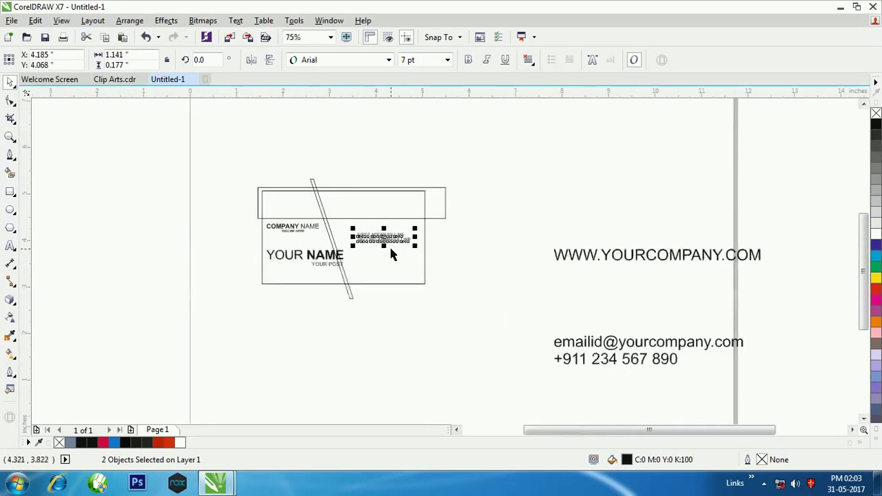
left_click(448, 333)
Set the website line to 7 pt and place it in the card's lower right area, below the address lines.
scroll(547, 301, "up", 1)
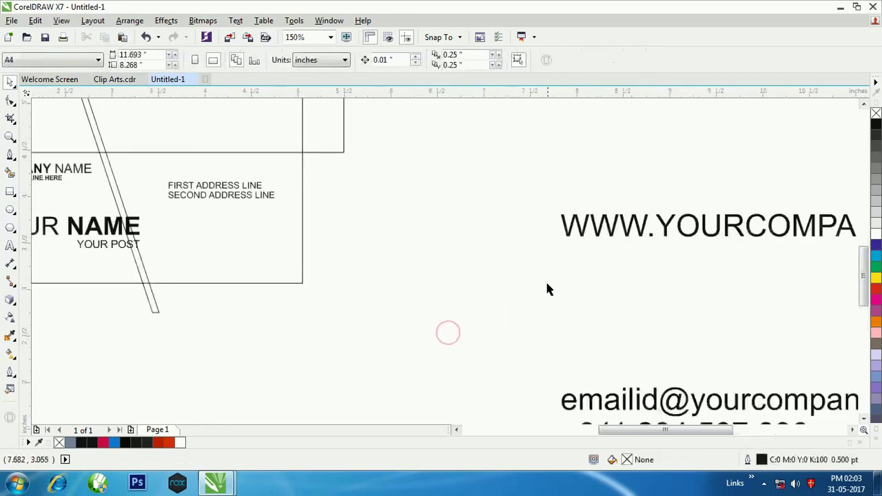
left_click(577, 233)
left_click(425, 60)
key("BackSpace")
type("7")
key("Return")
left_click_drag(613, 236, 216, 259)
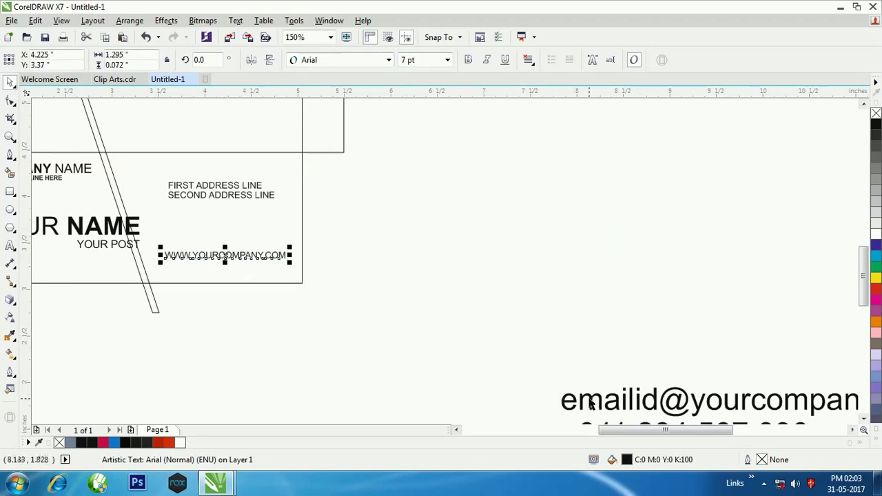
Set the email line to 7 pt and place it between the address lines and the website.
left_click(591, 405)
type("7")
key("Return")
left_click_drag(615, 412, 231, 230)
Set the phone number line to 7 pt and place it in the card directly below the website.
scroll(491, 297, "down", 2)
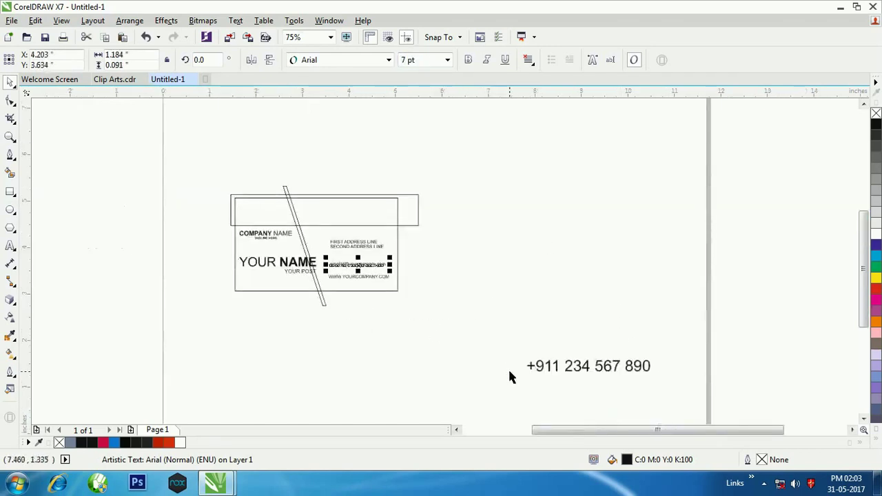
left_click(559, 366)
left_click_drag(555, 368, 364, 301)
scroll(361, 289, "up", 4)
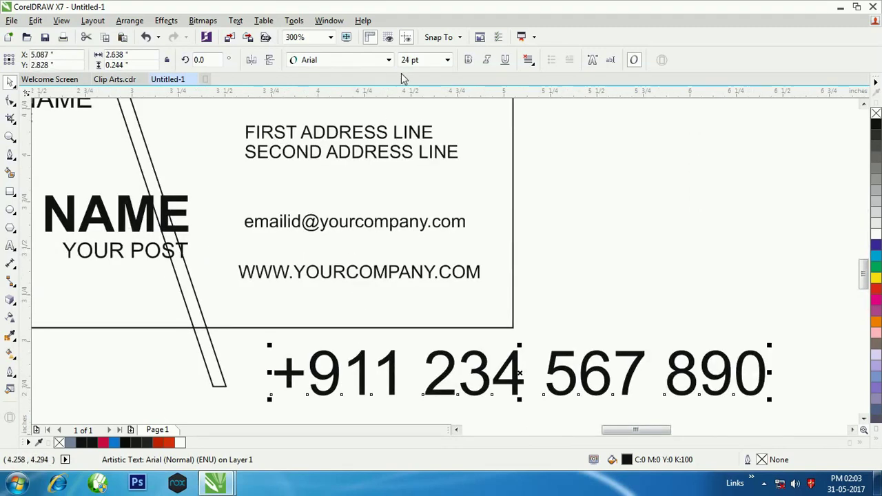
type("7")
key("Return")
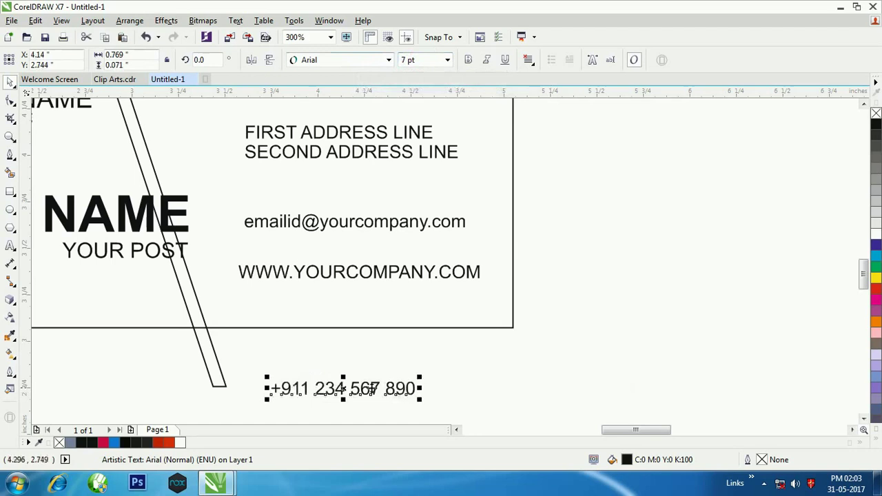
left_click_drag(355, 391, 409, 301)
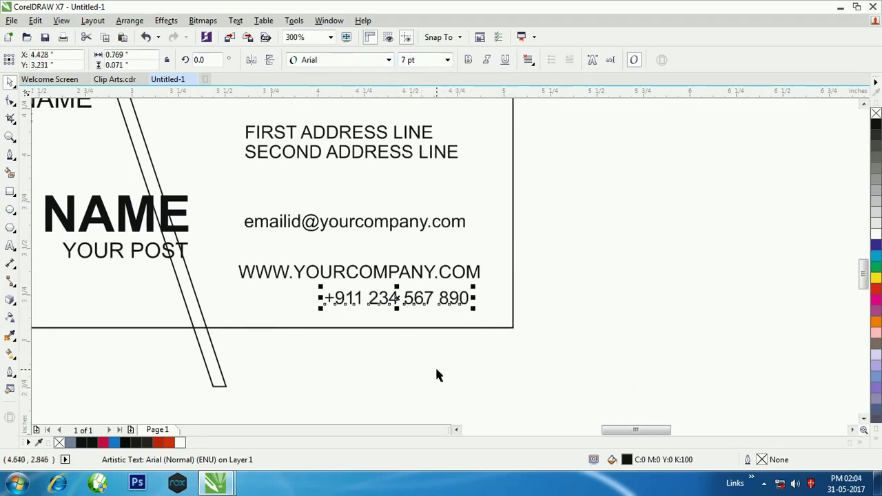
Reposition the website, email and address lines into a more tightly spaced stack above the phone number.
scroll(374, 271, "up", 2)
left_click(372, 273)
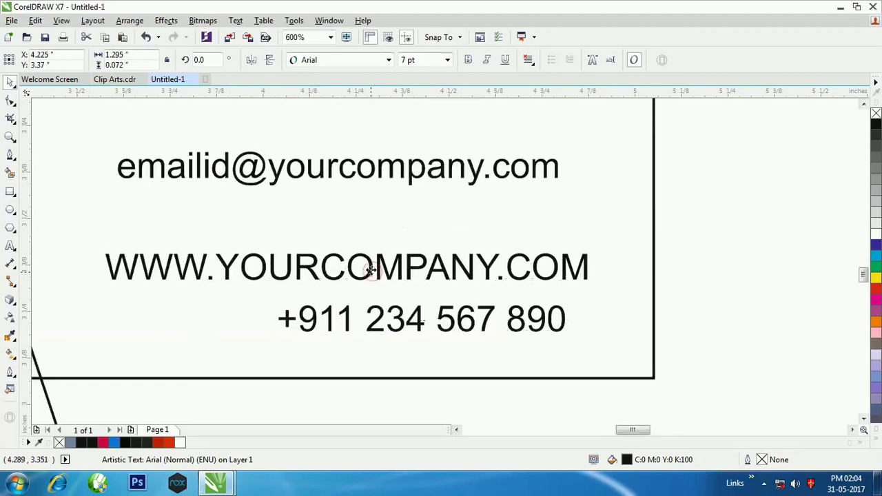
scroll(434, 330, "down", 2)
scroll(361, 262, "up", 2)
left_click(353, 248)
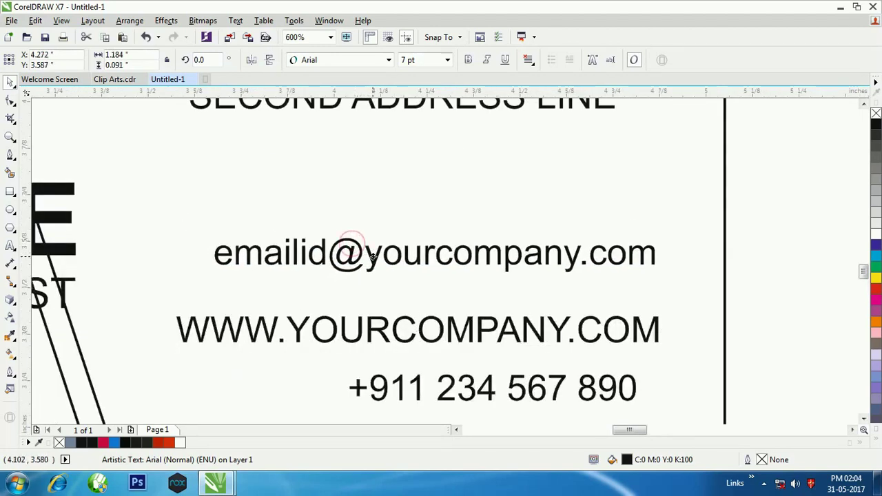
left_click(372, 258)
scroll(392, 291, "down", 2)
left_click_drag(634, 166, 293, 239)
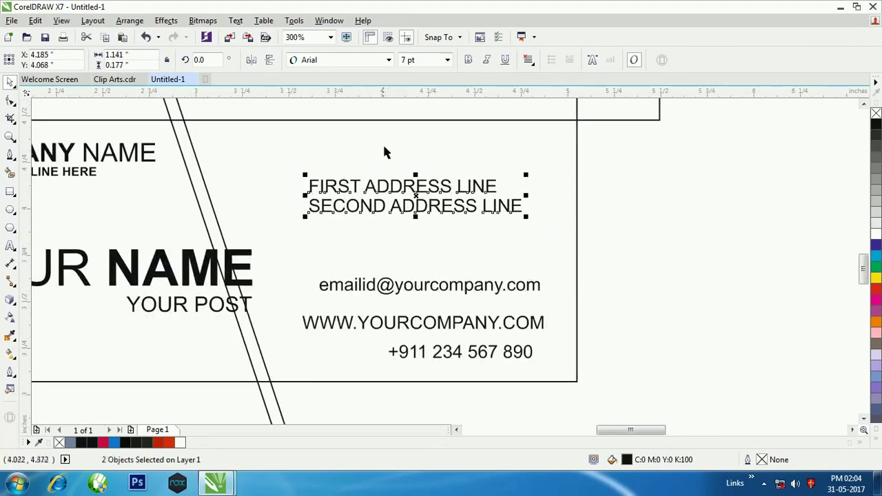
left_click_drag(370, 204, 388, 249)
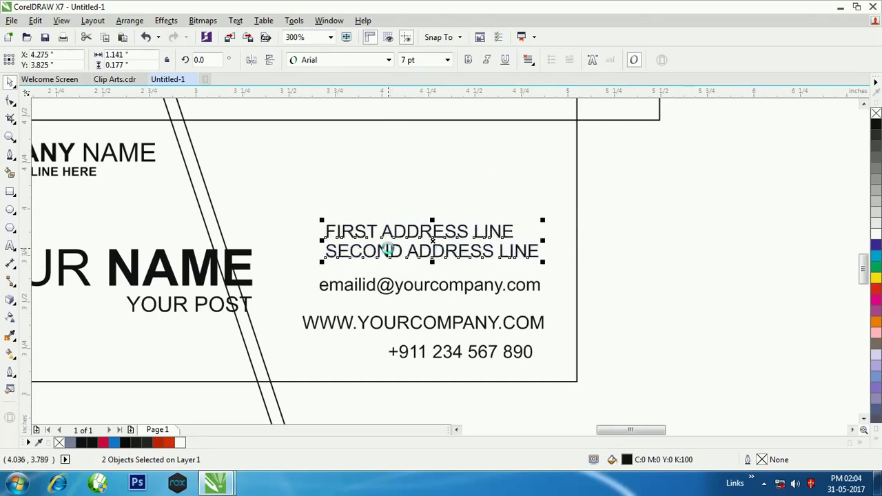
Align the five contact lines along their right edges and shift the block slightly up and away from the card's right edge.
left_click_drag(673, 190, 256, 416)
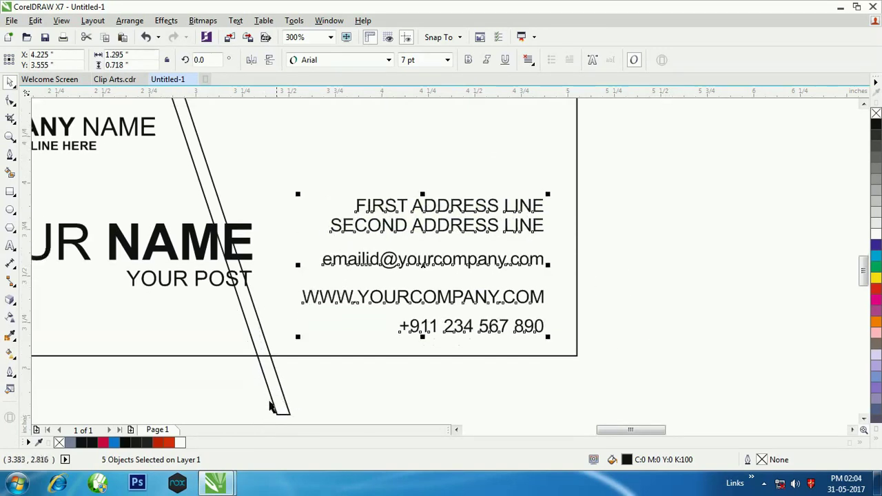
scroll(459, 257, "down", 2)
scroll(433, 276, "up", 2)
left_click_drag(433, 275, 418, 260)
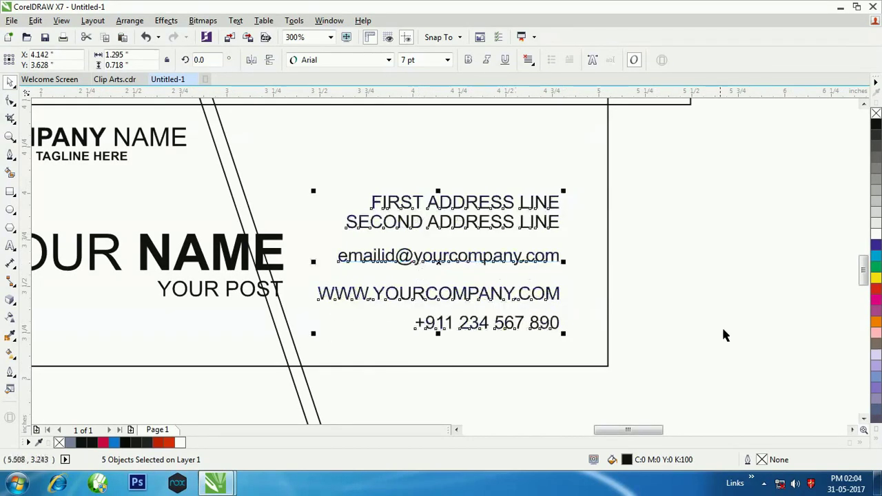
left_click(723, 328)
Widen the gaps between the contact lines by shifting the website, email and address lines progressively upward above the phone number.
left_click_drag(635, 168, 298, 318)
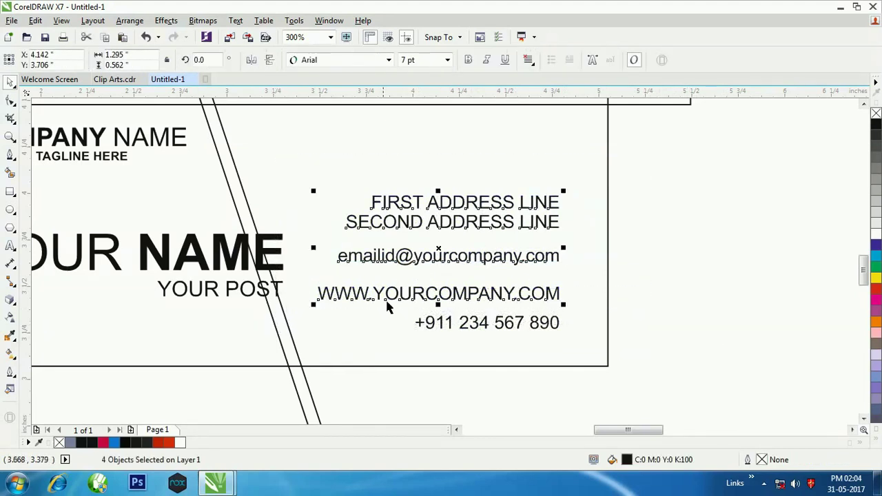
left_click_drag(410, 299, 410, 293)
left_click_drag(671, 149, 277, 285)
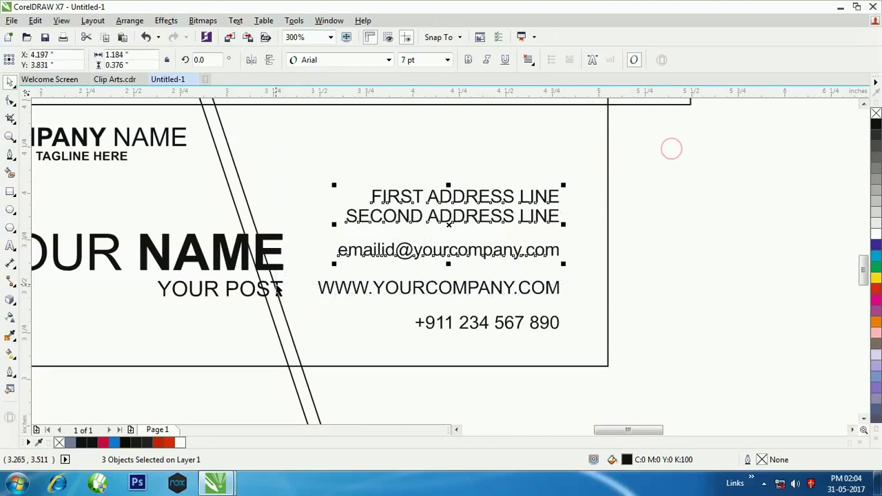
key("Up")
left_click_drag(644, 151, 312, 237)
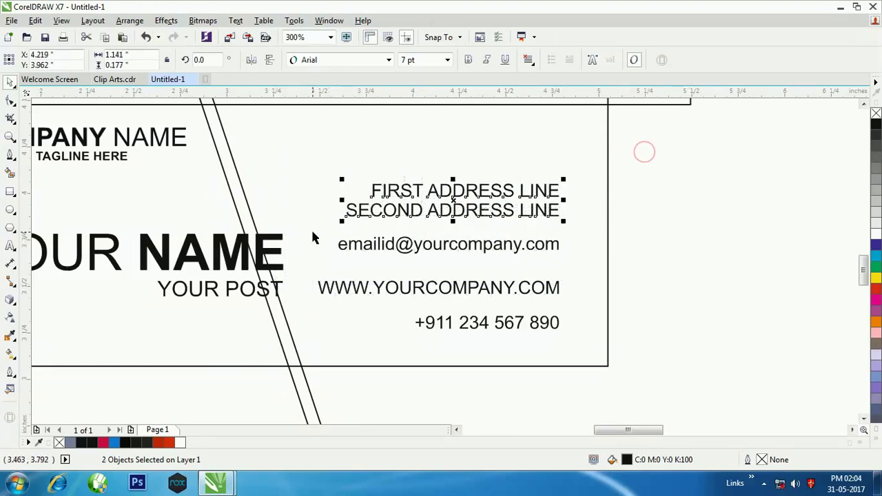
key("Up")
scroll(519, 269, "down", 2)
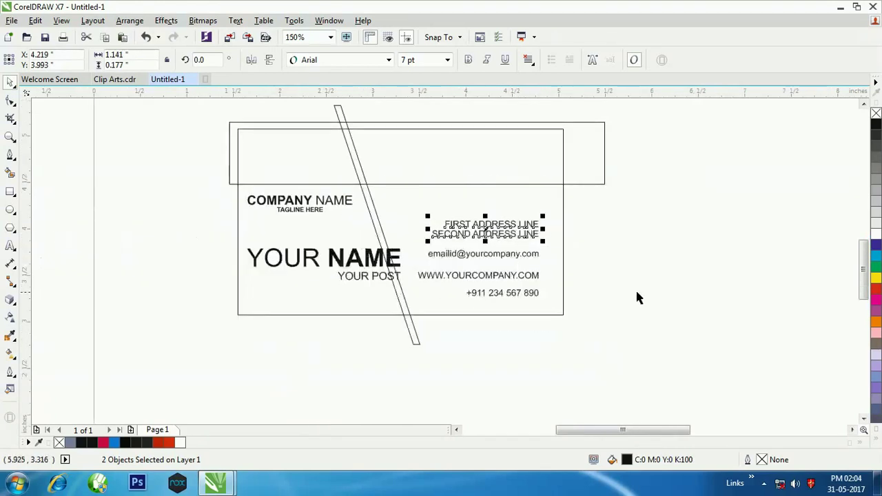
left_click(671, 293)
scroll(339, 270, "down", 2)
scroll(338, 272, "up", 2)
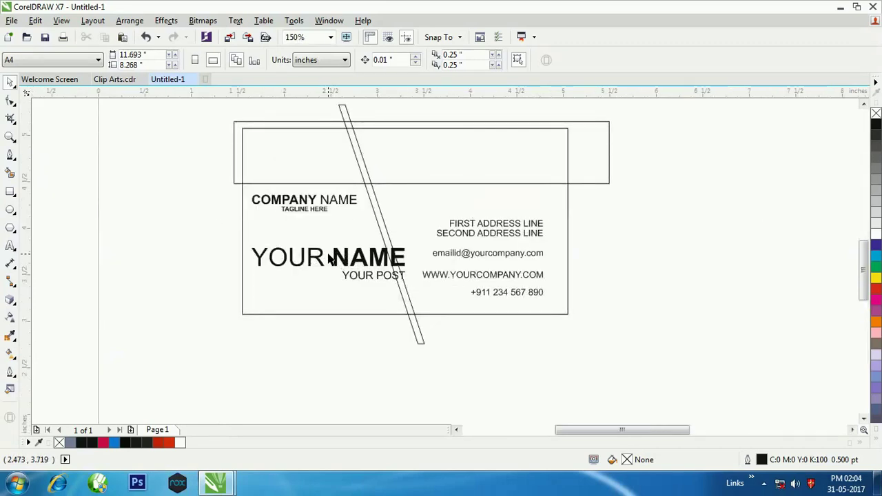
Smart-fill the band area inside the card beyond the diagonal strip with grey-blue (C40 M20 Y0 K40) and delete the original band rectangle.
left_click(11, 175)
left_click(396, 159)
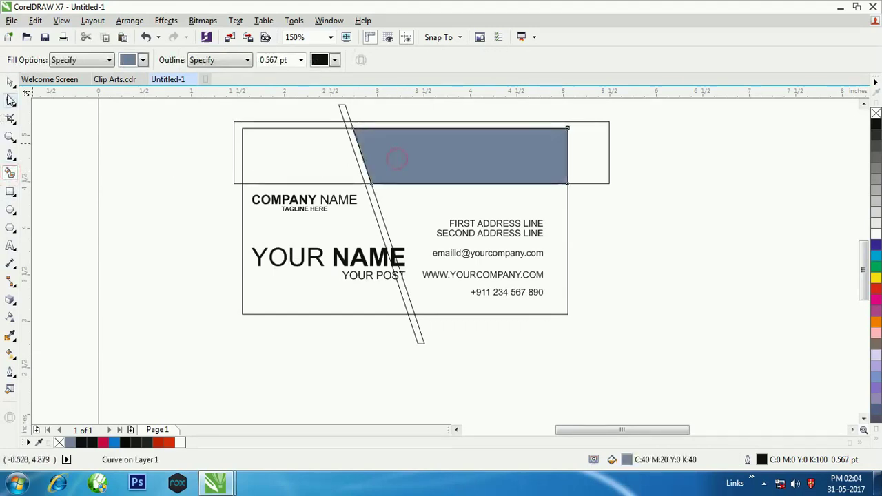
left_click(10, 81)
left_click(591, 184)
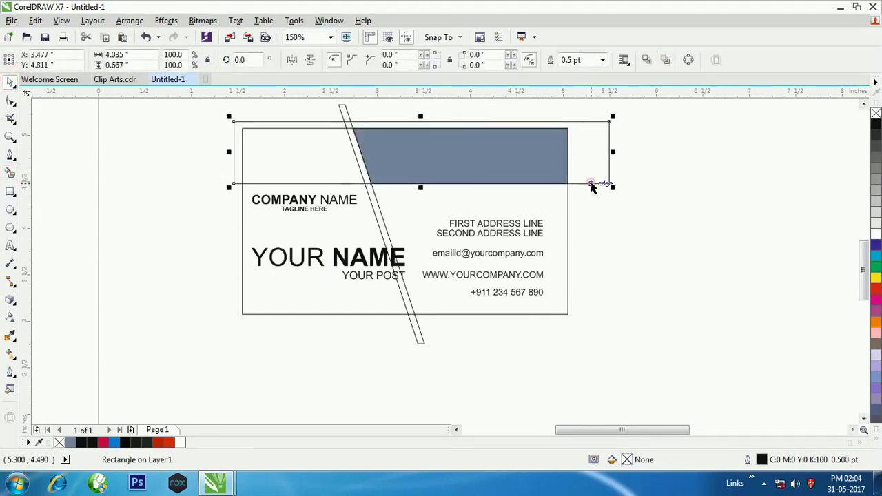
key("Delete")
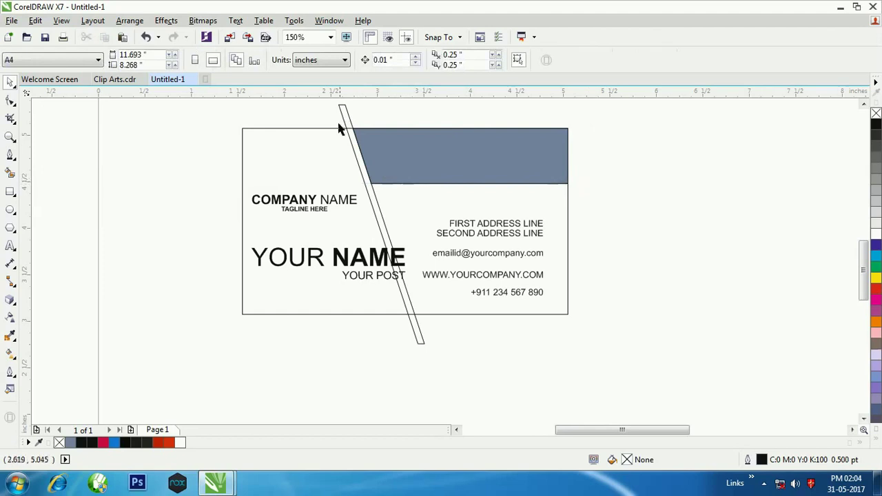
Cut the name and post text, smart-fill the diagonal strip inside the card with grey-blue, and paste the text back.
left_click_drag(228, 237, 444, 299)
right_click(314, 258)
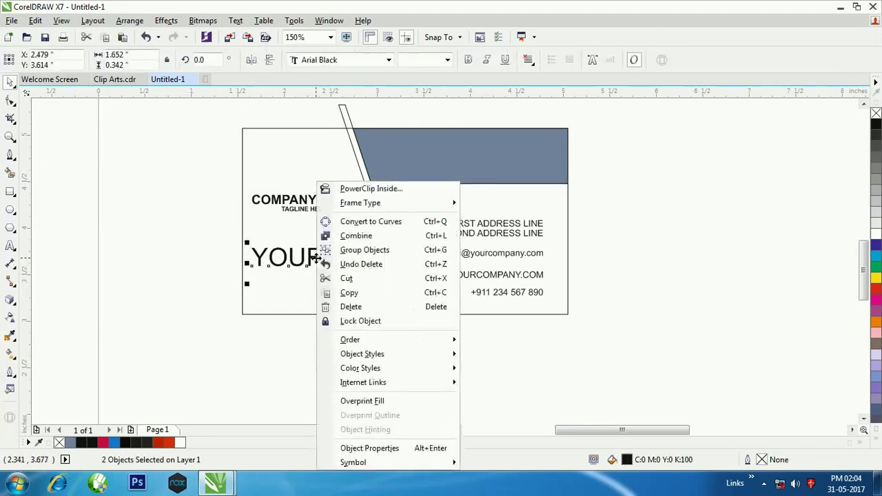
left_click(357, 279)
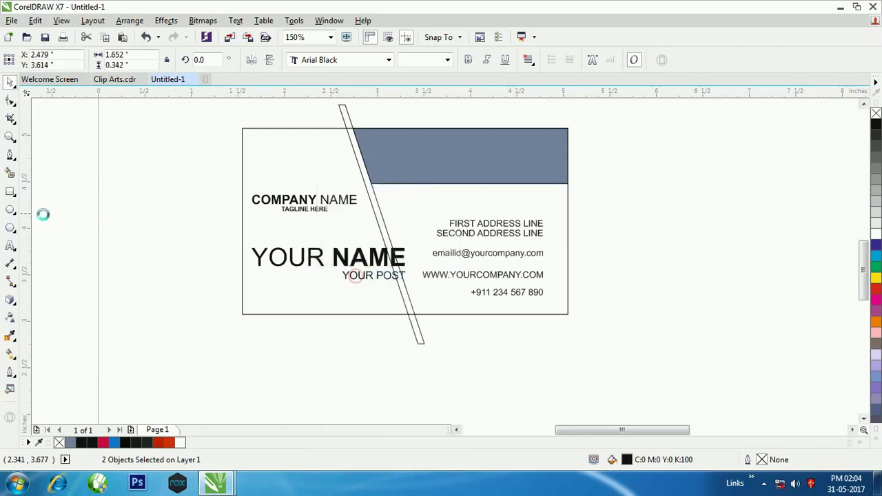
left_click(398, 282)
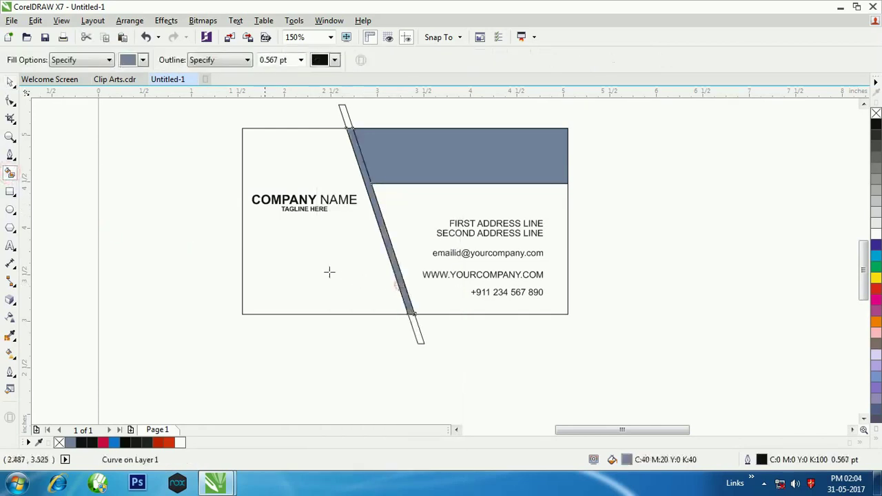
left_click(10, 82)
left_click(377, 365)
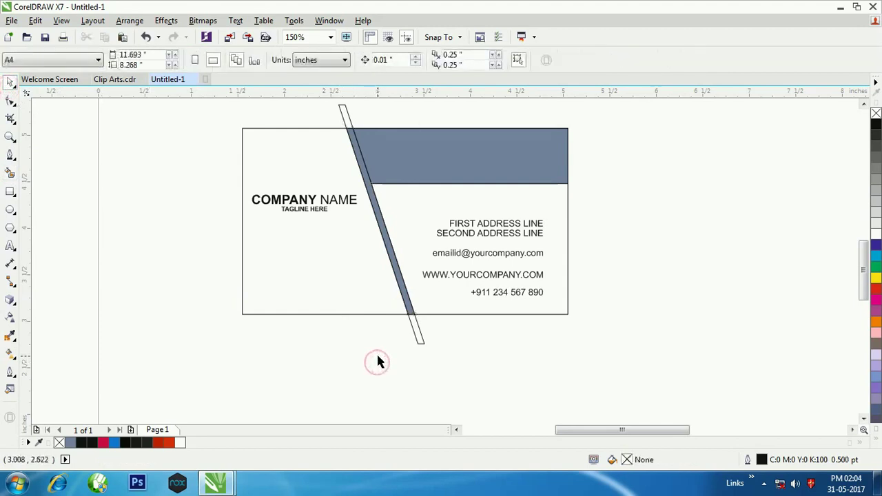
type("YOUR NAME YOUR POST")
left_click(411, 359)
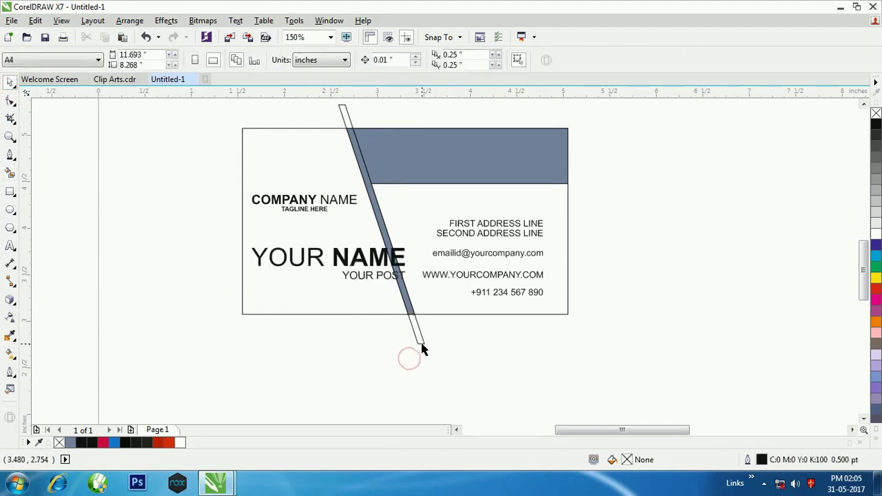
Delete the original diagonal strip outline that extends beyond the card.
left_click(422, 346)
right_click(422, 346)
left_click(456, 152)
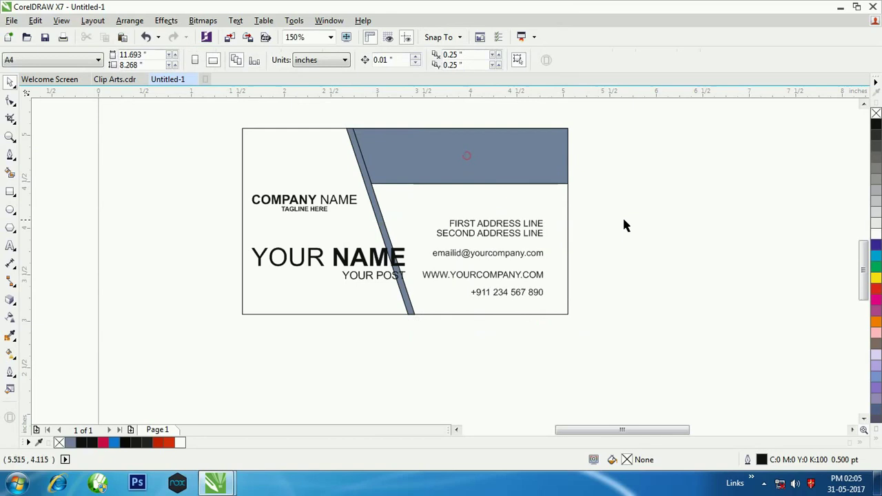
Cut the company, tagline, name and post text, smart-fill the card's left panel with grey-blue, and paste the text back.
left_click_drag(213, 177, 329, 256)
right_click(338, 254)
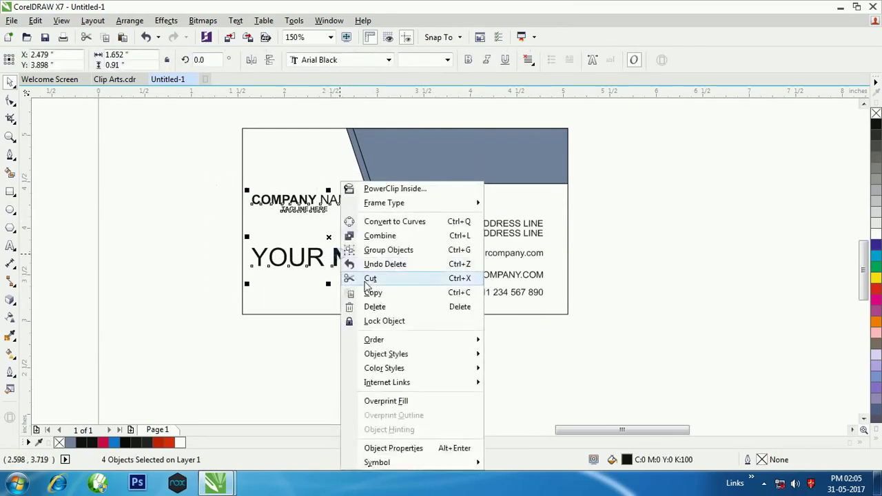
left_click(377, 277)
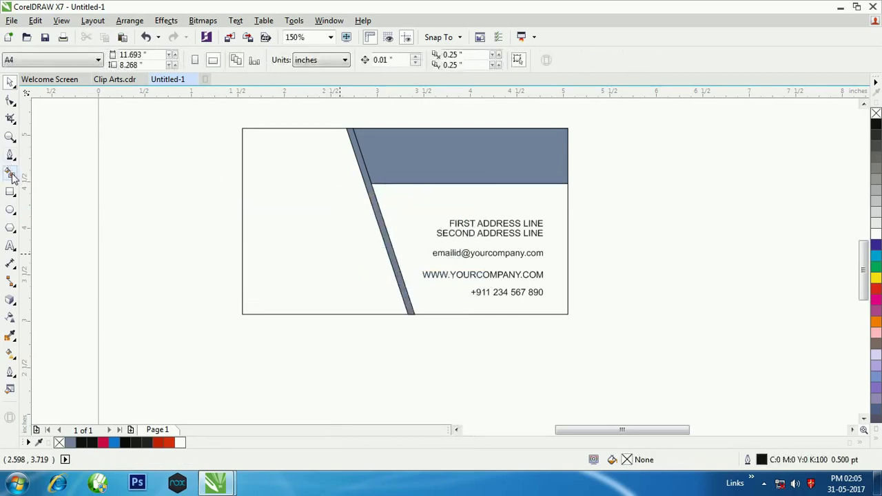
left_click(10, 174)
left_click(310, 257)
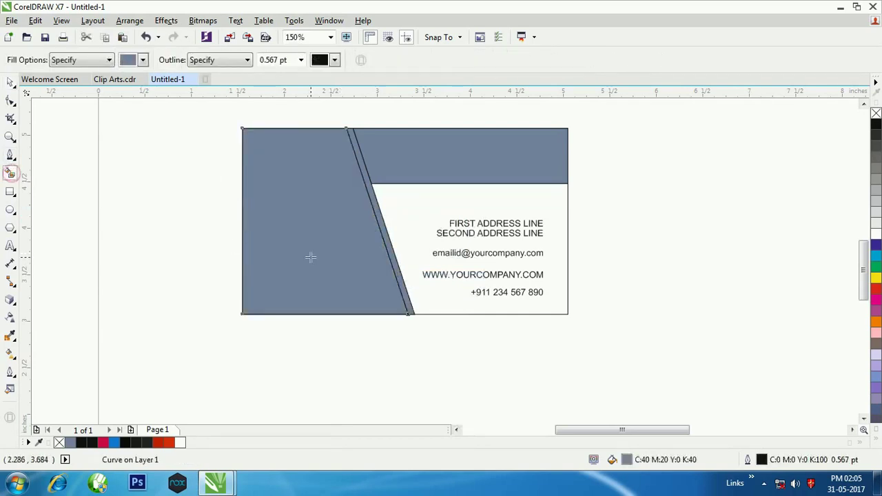
left_click(10, 82)
left_click(114, 199)
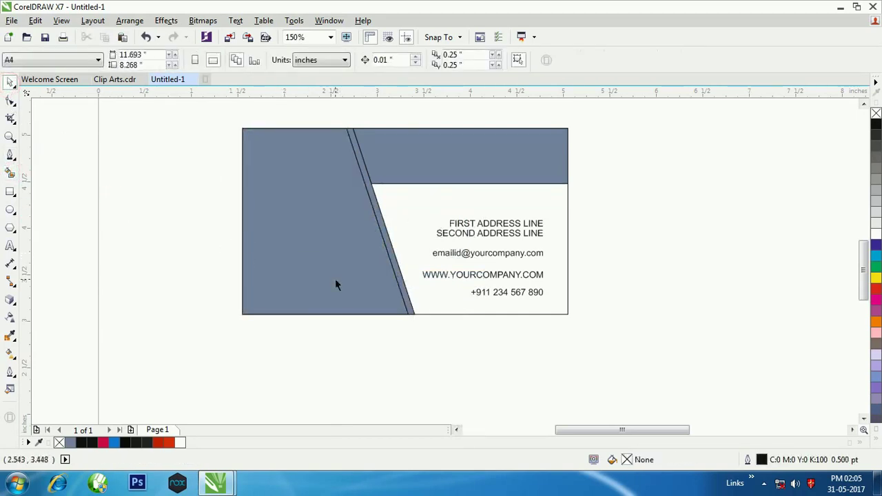
key("ctrl+v")
left_click(162, 261)
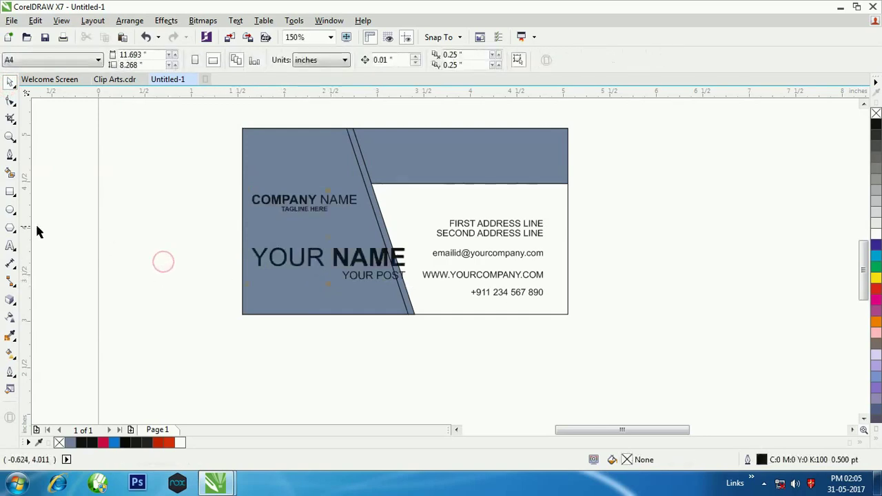
Draw a rectangle about 2.1 × 0.56 inches across the name area, extending past the card's left edge and the diagonal strip.
left_click(10, 194)
left_click_drag(221, 240, 427, 292)
scroll(219, 251, "up", 1)
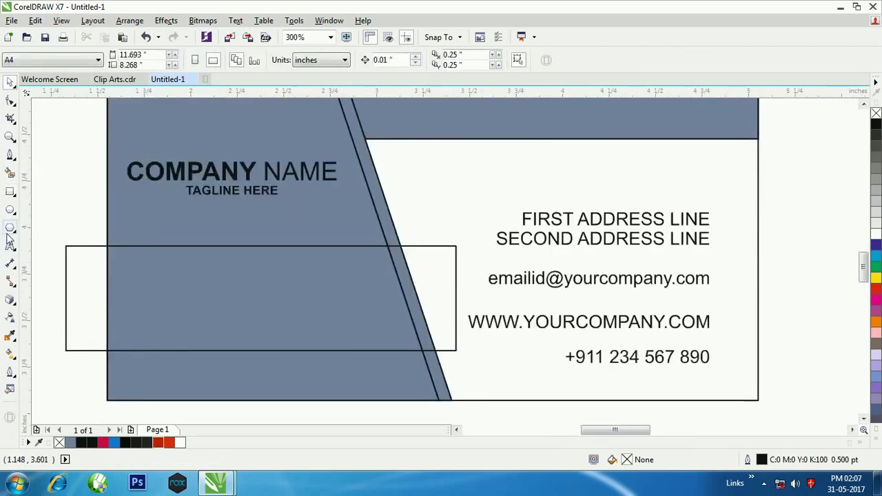
Smart-fill the areas where the new rectangle overlaps the left panel and the diagonal strip.
left_click(11, 175)
left_click(420, 327)
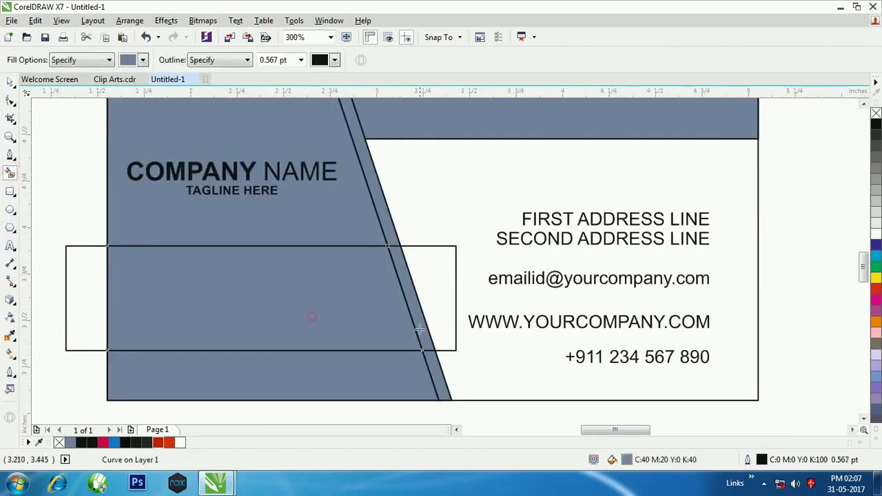
scroll(422, 326, "up", 1)
scroll(536, 276, "down", 1)
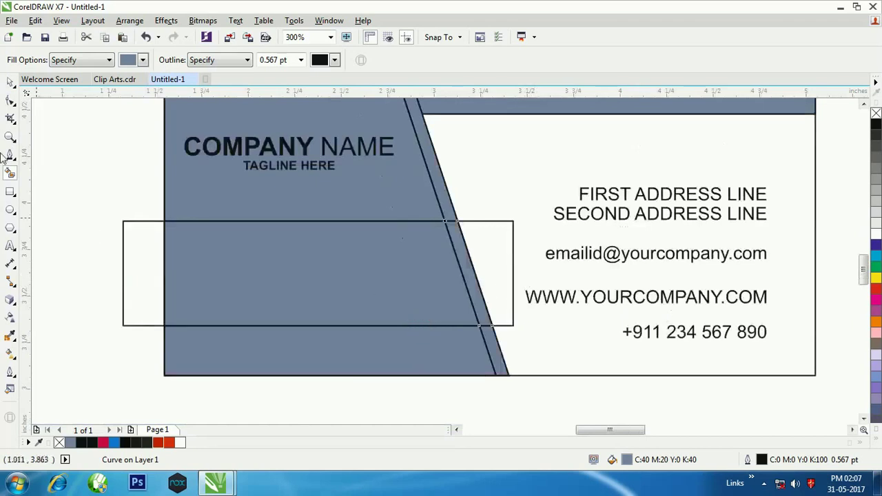
Move the helper rectangle up and to the left, clear of the name band.
left_click(11, 82)
left_click(152, 231)
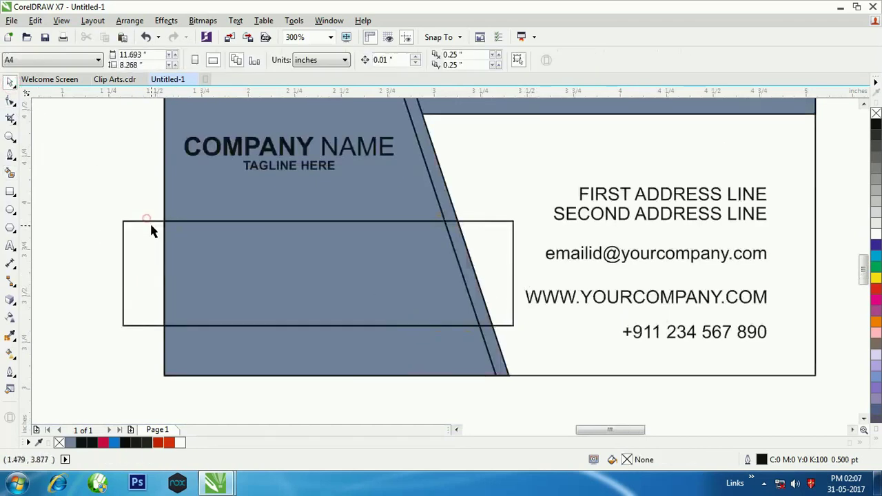
left_click(149, 221)
scroll(272, 258, "down", 1)
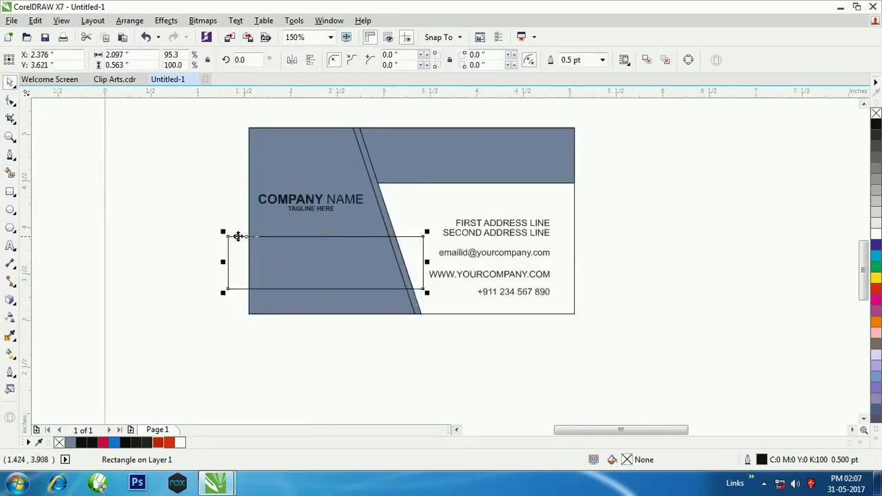
left_click_drag(236, 238, 142, 133)
scroll(275, 245, "up", 1)
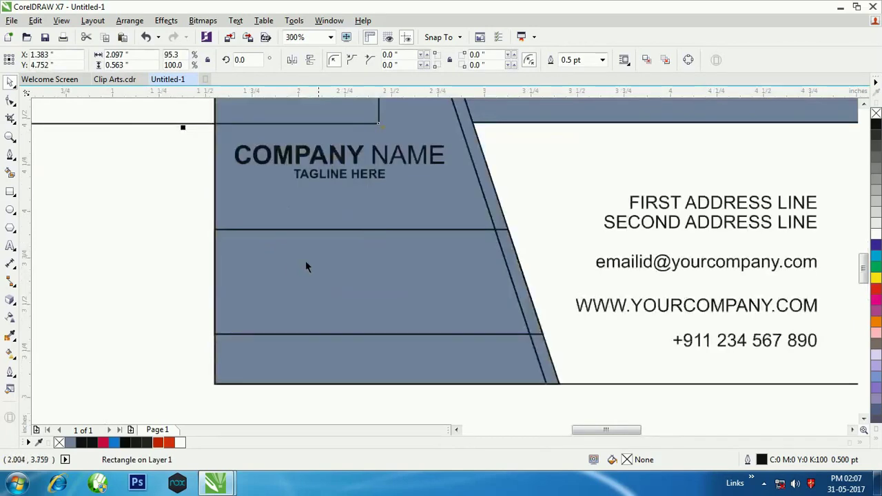
Fill the name band's section in the left panel with red (#C12403).
left_click(364, 303)
left_click(159, 443)
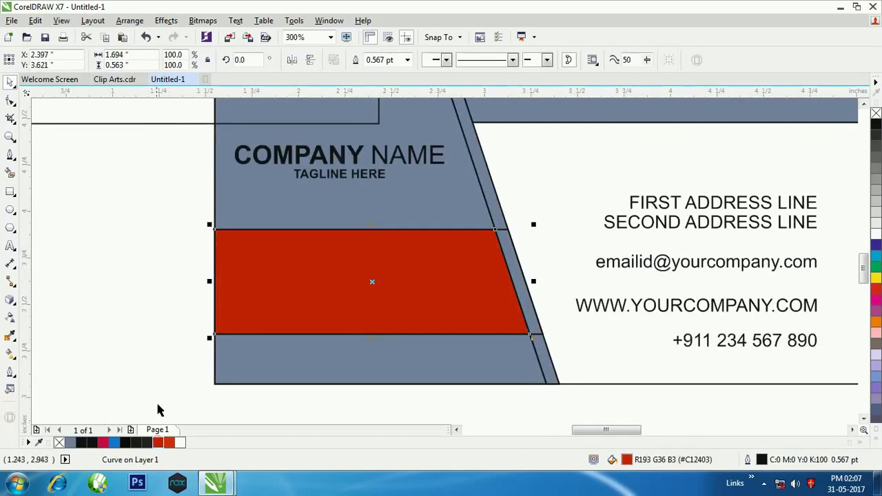
left_click(126, 291)
Fill the name band's strip section with red (#C12403) and its left-panel section with near-black (#0C0C0C), removing both outlines.
left_click(534, 317)
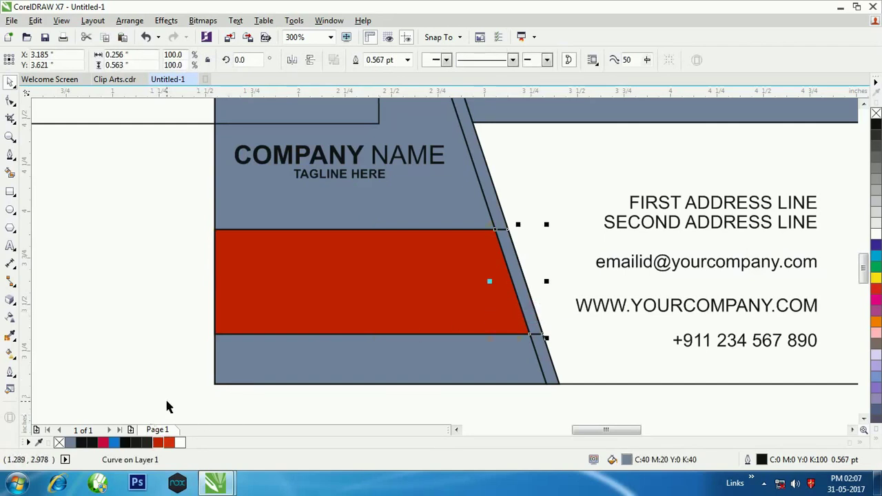
left_click(161, 443)
left_click(358, 314)
left_click(127, 443)
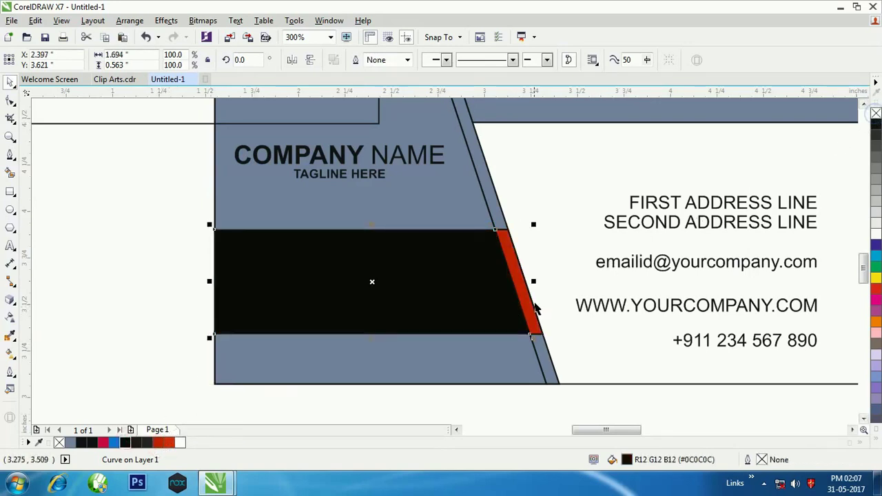
left_click(535, 310)
right_click(875, 113)
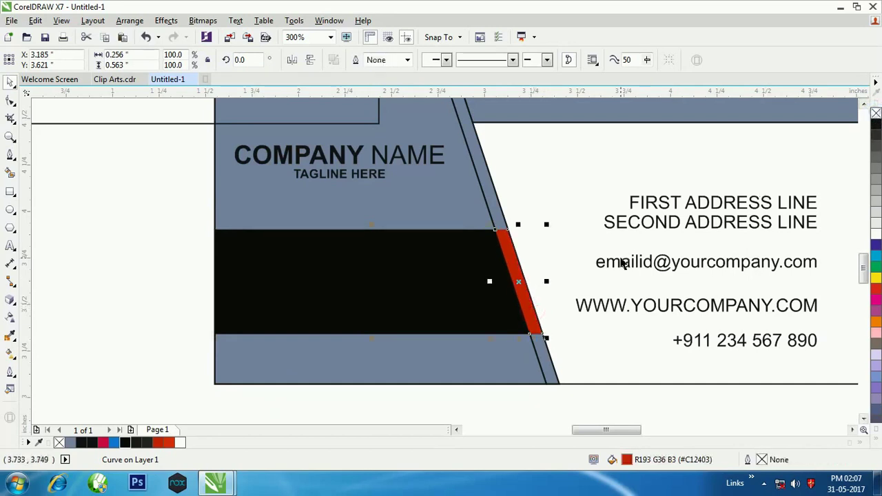
left_click(129, 303)
Fill the diagonal strip with white and remove its outline.
scroll(141, 304, "down", 1)
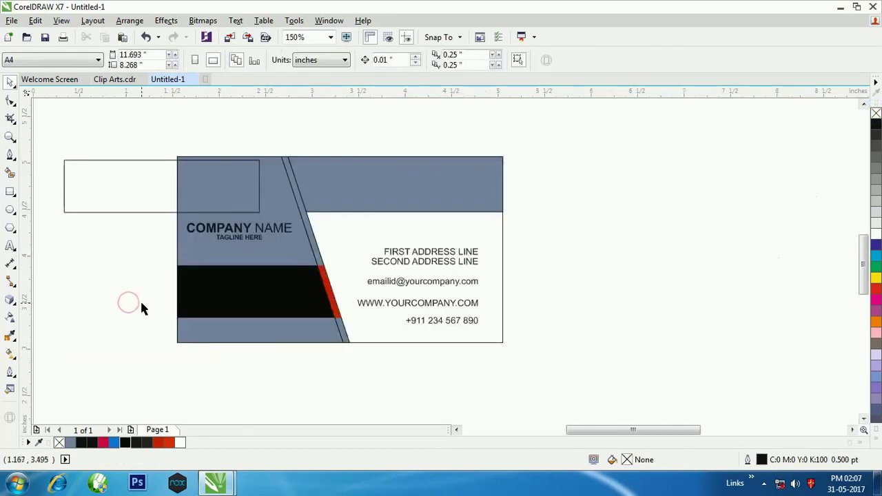
left_click(316, 252)
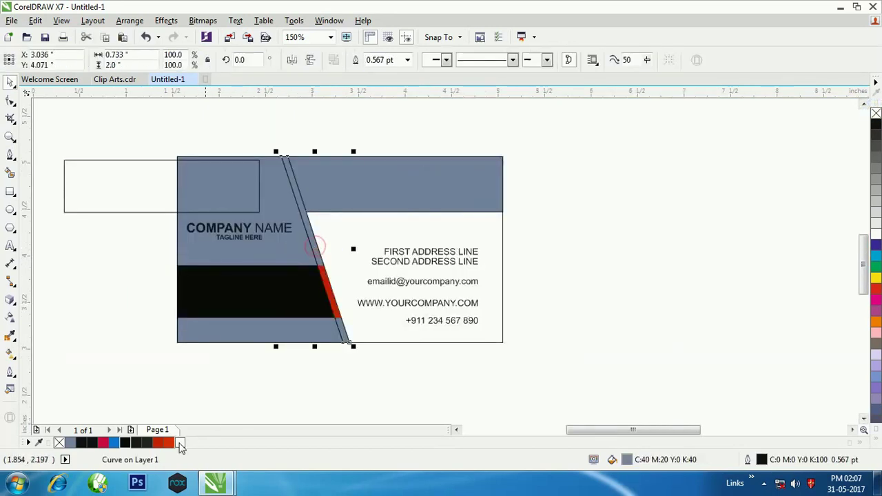
left_click(180, 443)
right_click(58, 443)
left_click(74, 277)
Fill the card's upper-right band with red (#C12403) and remove its outline.
scroll(131, 183, "up", 1)
left_click(602, 220)
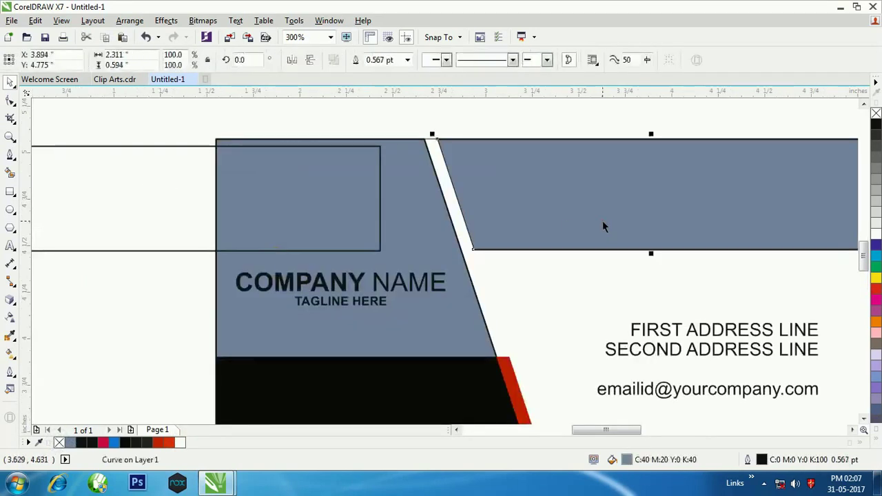
left_click(160, 442)
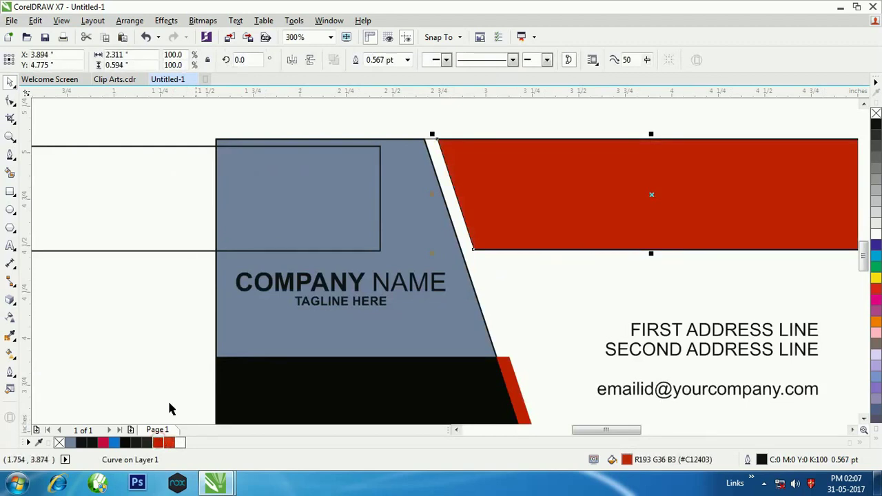
left_click(113, 324)
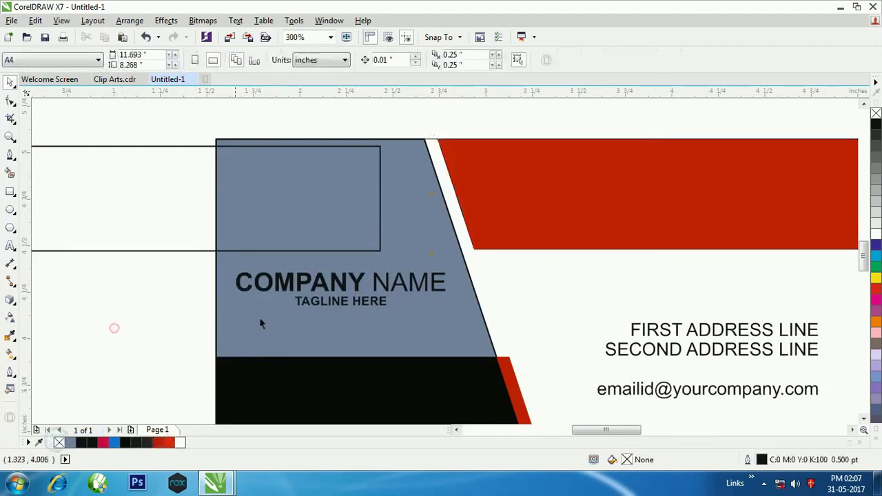
scroll(114, 329, "down", 1)
scroll(241, 276, "up", 1)
scroll(241, 275, "down", 1)
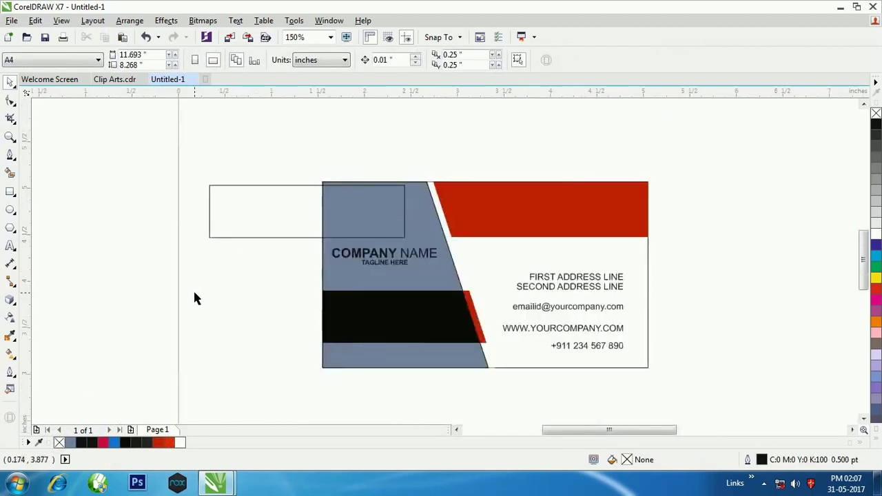
Paste the name and post text back onto the card's name band.
right_click(193, 293)
left_click(230, 377)
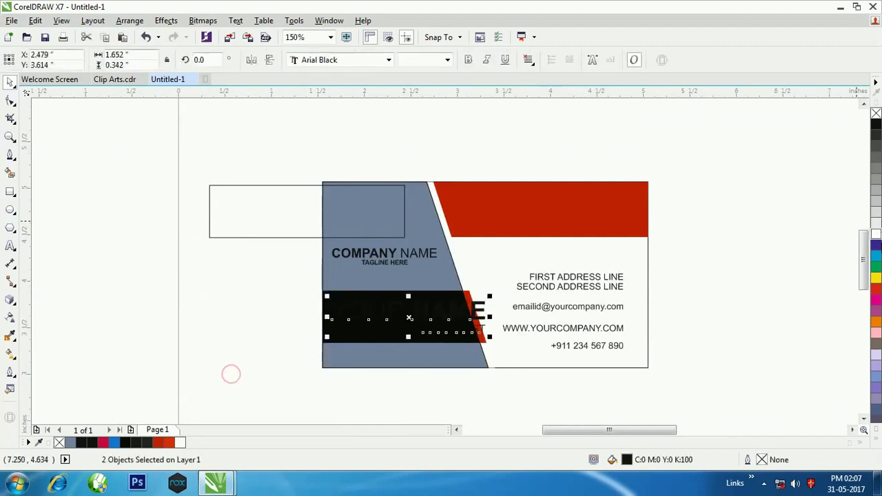
left_click(165, 292)
Stretch the spare outlined rectangle to about 2.1 × 1 inch and move it over the company name in the left panel.
scroll(355, 238, "up", 1)
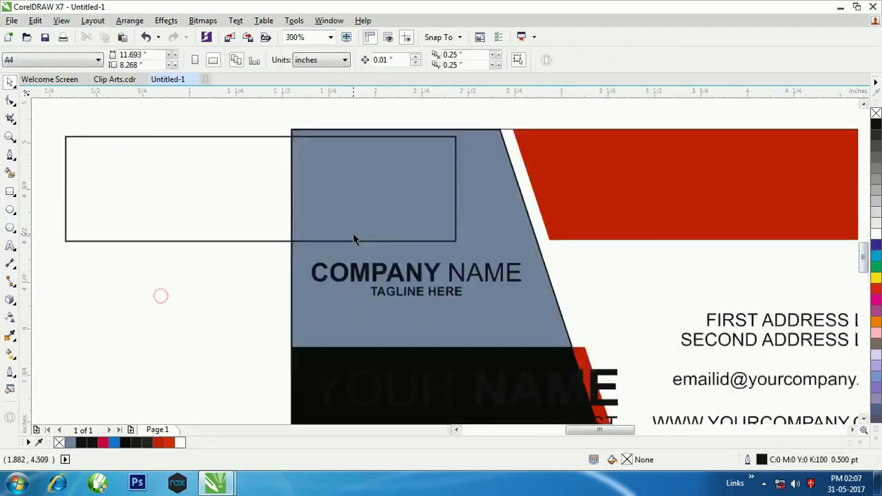
left_click(252, 241)
left_click_drag(260, 245, 321, 323)
left_click_drag(262, 239, 316, 261)
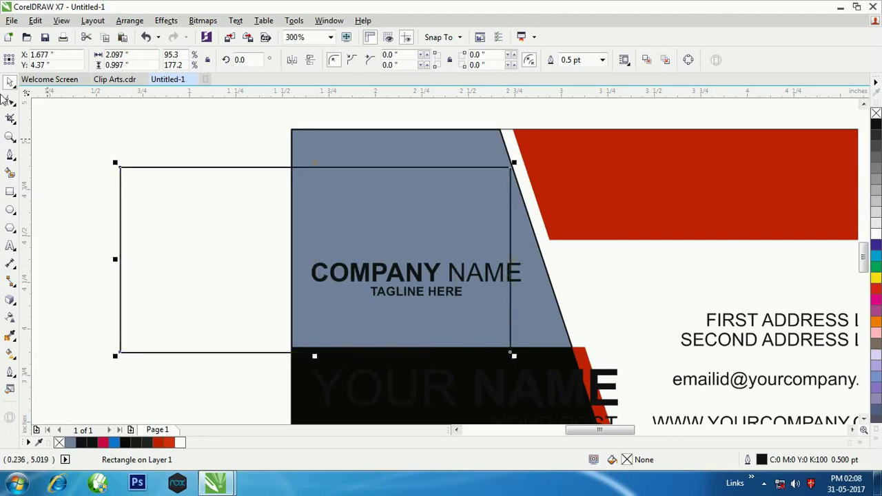
Convert the rectangle to curves and move its two right corner nodes onto the left panel's diagonal edge.
left_click(9, 102)
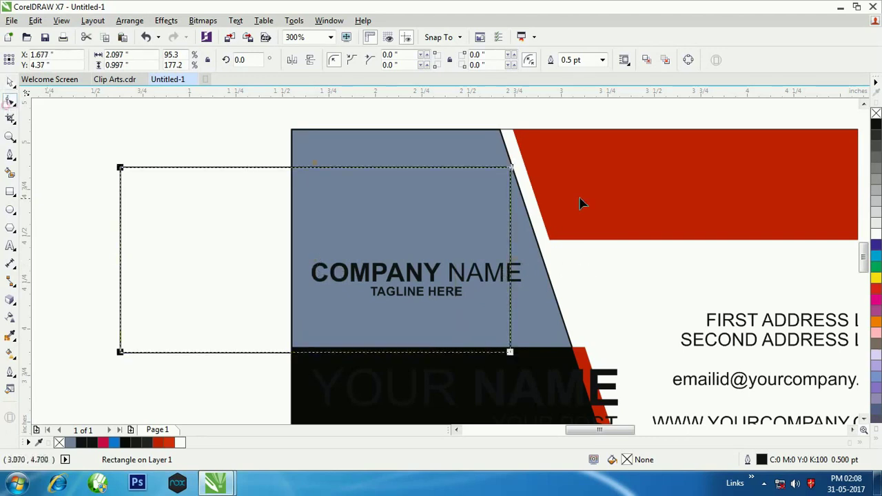
right_click(157, 170)
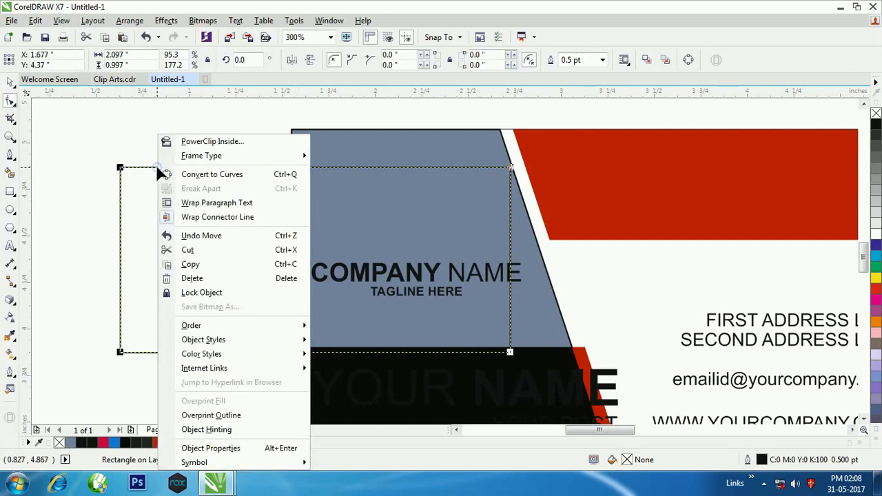
left_click(197, 174)
scroll(526, 169, "up", 3)
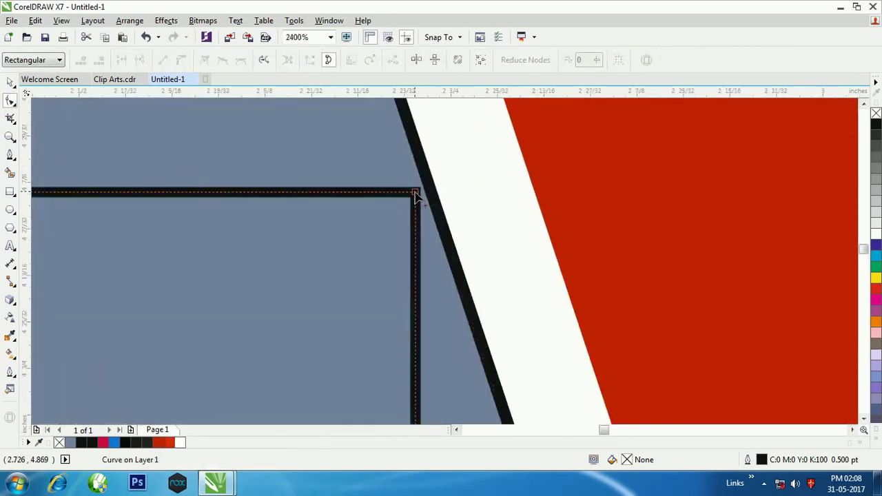
left_click_drag(414, 194, 429, 195)
scroll(429, 196, "down", 3)
scroll(400, 354, "up", 1)
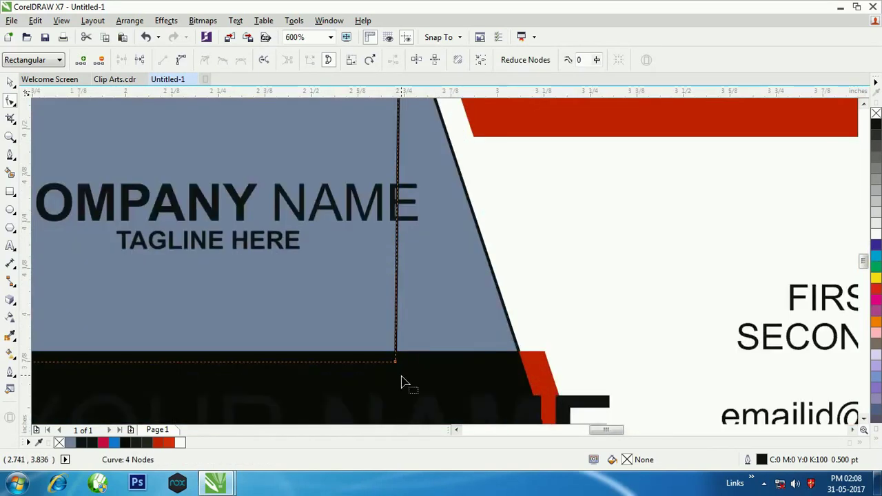
left_click_drag(397, 365, 522, 361)
scroll(521, 362, "up", 3)
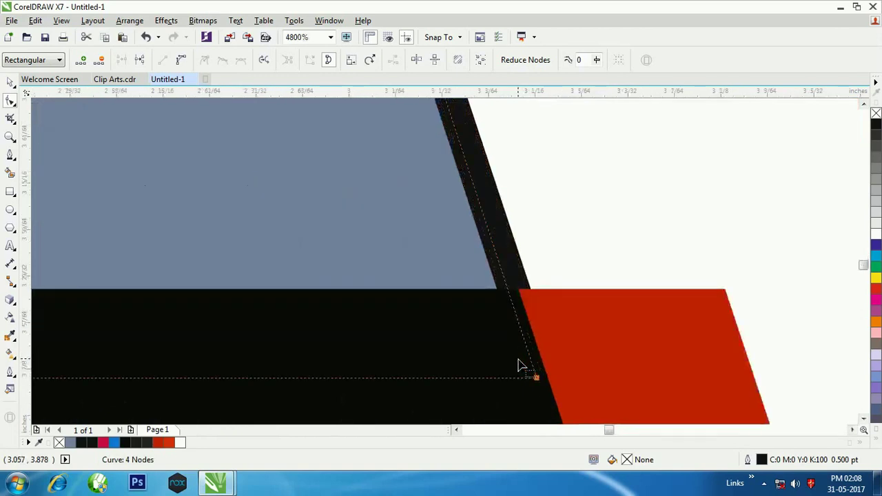
scroll(541, 382, "down", 4)
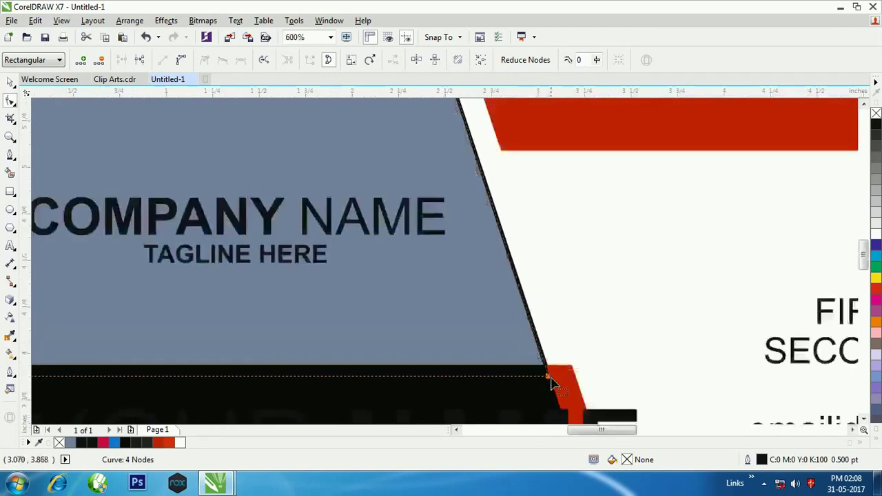
Raise the curve's bottom edge above the name band and realign its lower-right node with the panel's diagonal edge.
left_click_drag(65, 376, 549, 362)
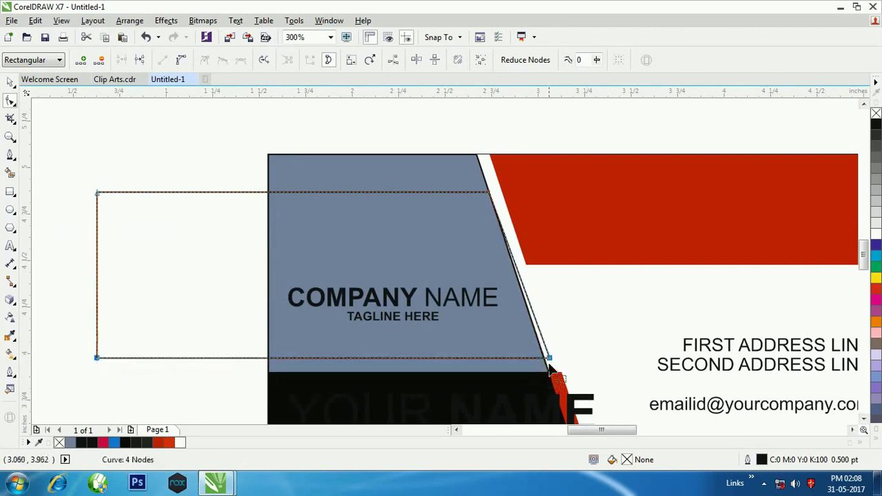
scroll(551, 364, "up", 3)
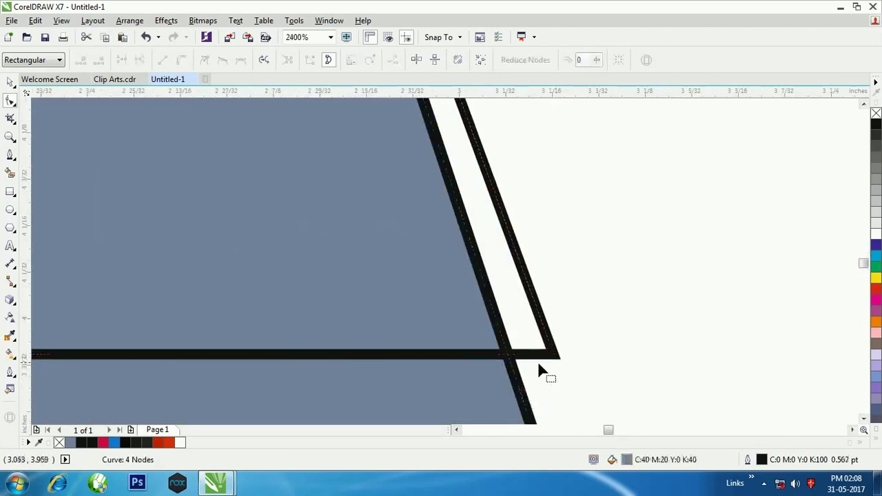
left_click_drag(551, 361, 507, 356)
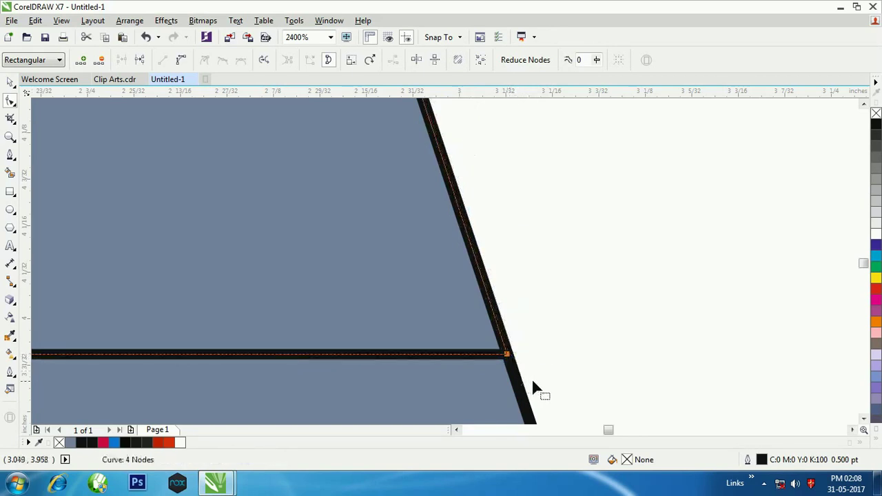
scroll(531, 378, "down", 3)
scroll(487, 229, "up", 2)
scroll(484, 155, "down", 1)
scroll(409, 216, "down", 1)
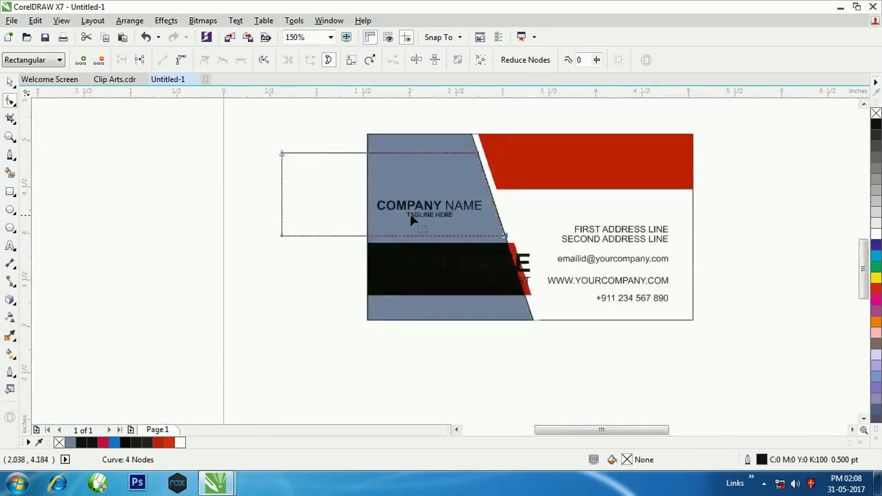
scroll(418, 204, "up", 2)
Move the slanted shape inward so its base meets the name band, and place a duplicate about 0.05 inch to its right.
left_click(10, 82)
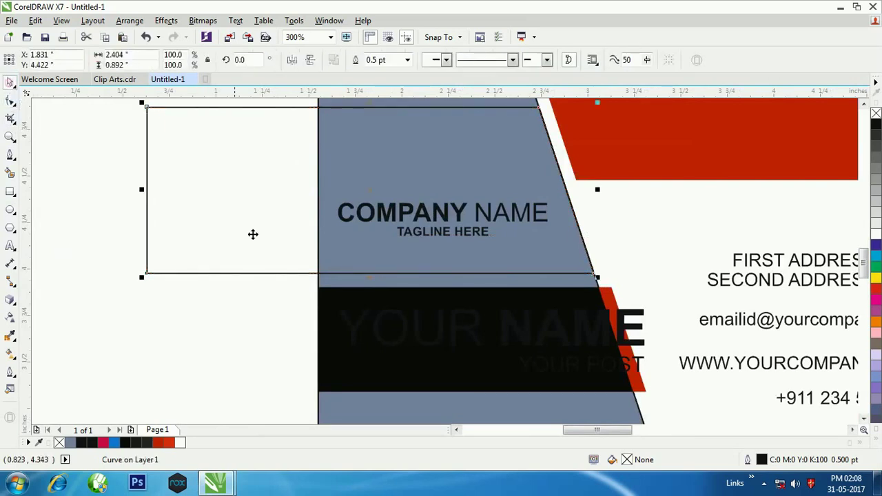
scroll(252, 232, "down", 1)
scroll(308, 204, "up", 1)
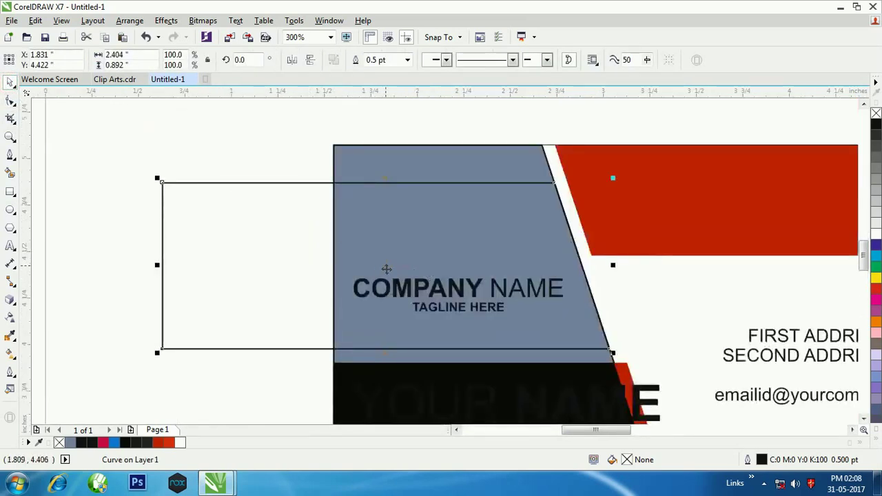
left_click_drag(388, 266, 356, 280)
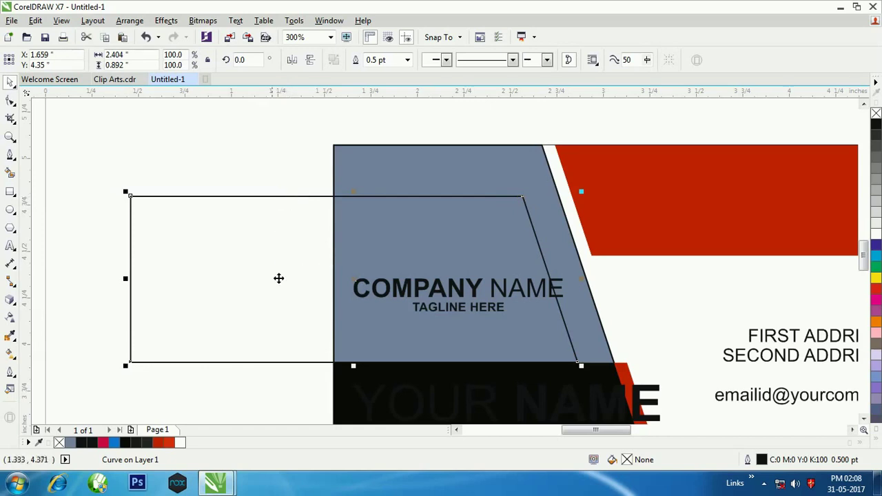
left_click_drag(356, 285, 364, 281)
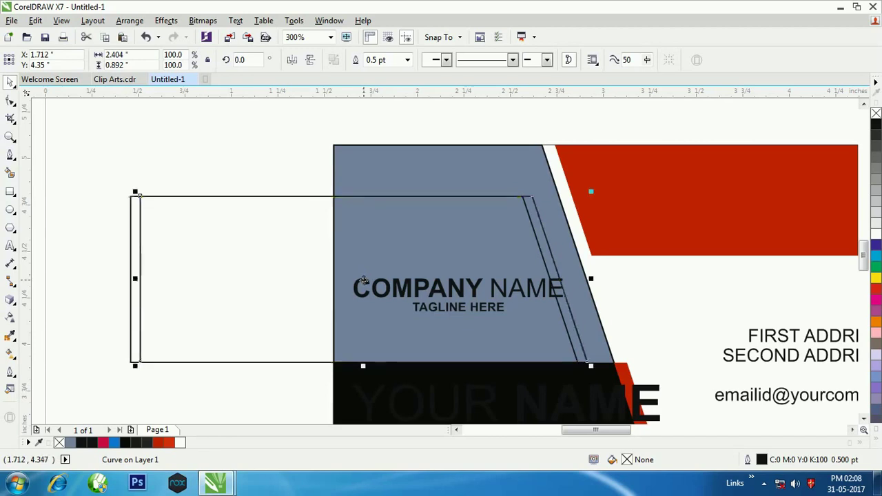
Cut the company name and tagline text from the left panel.
left_click(315, 135)
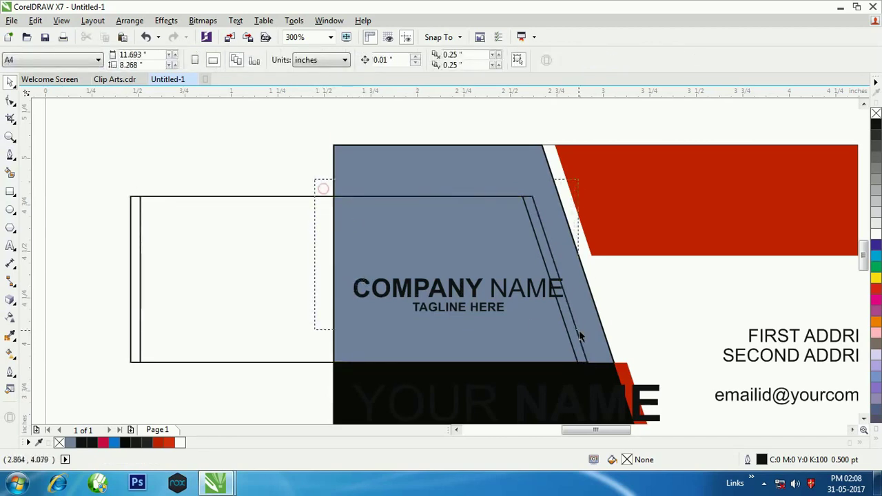
left_click(321, 188)
right_click(461, 297)
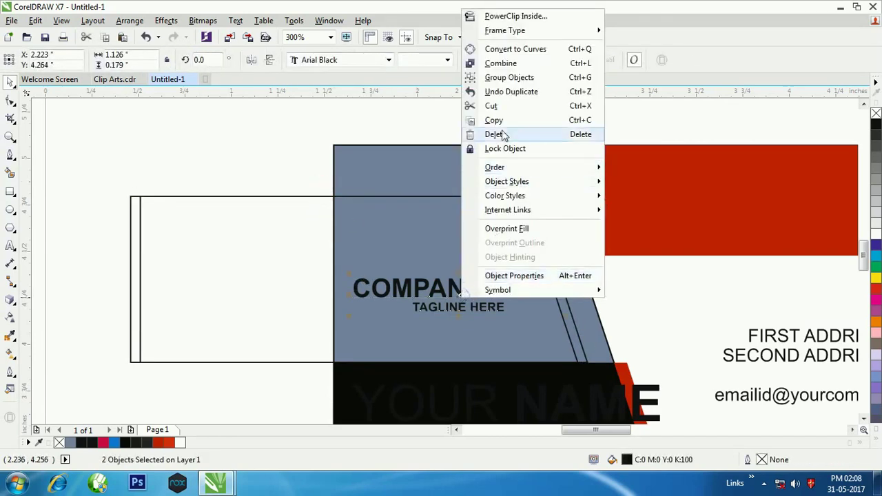
left_click(493, 107)
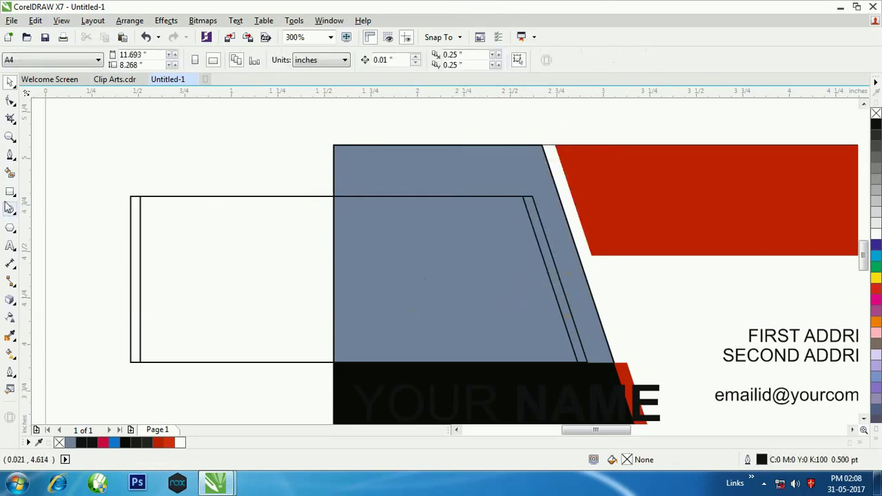
Create Smart Fill shapes from the inner panel area and the narrow slanted strip, and delete the two outline shapes.
left_click(10, 174)
left_click(394, 283)
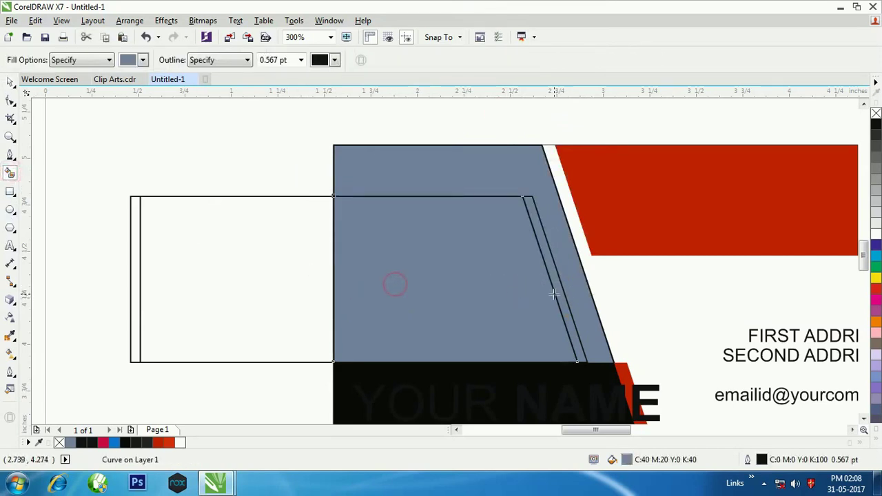
left_click(10, 82)
right_click(140, 205)
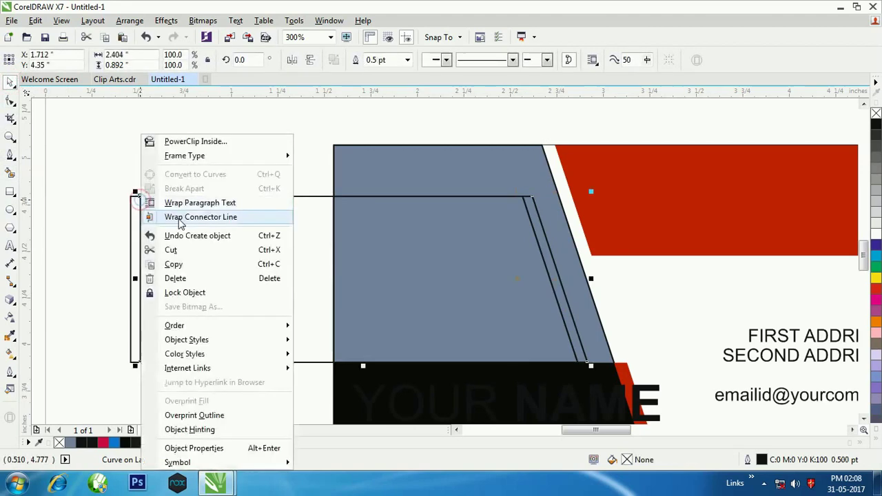
left_click(178, 276)
left_click(144, 200)
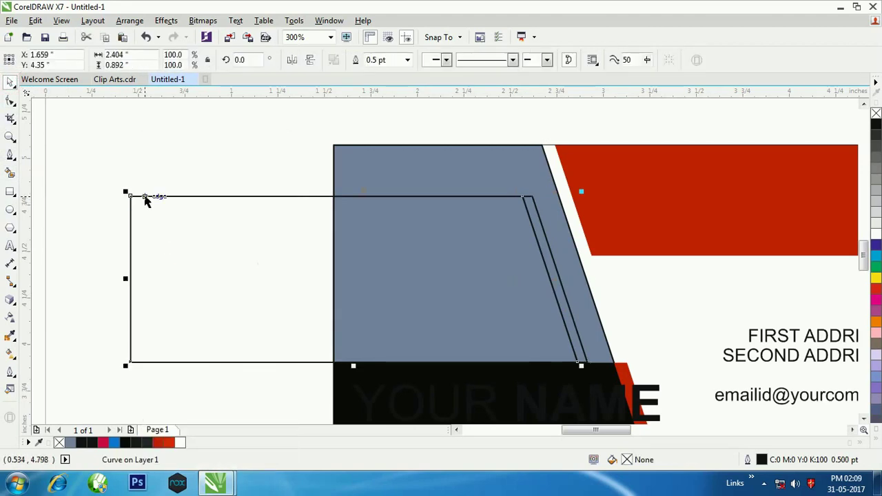
right_click(144, 198)
left_click(185, 277)
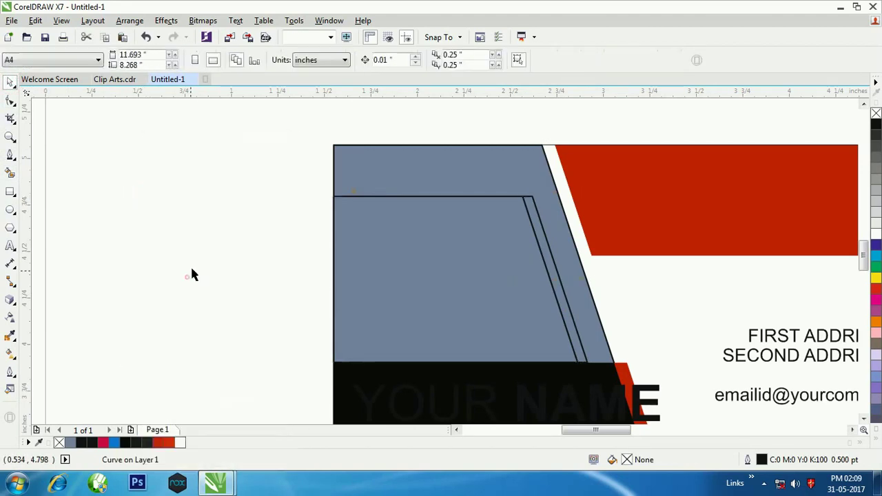
Fill the inner panel behind the company name with dark grey (#1D1D1D).
left_click(430, 257)
left_click(128, 443)
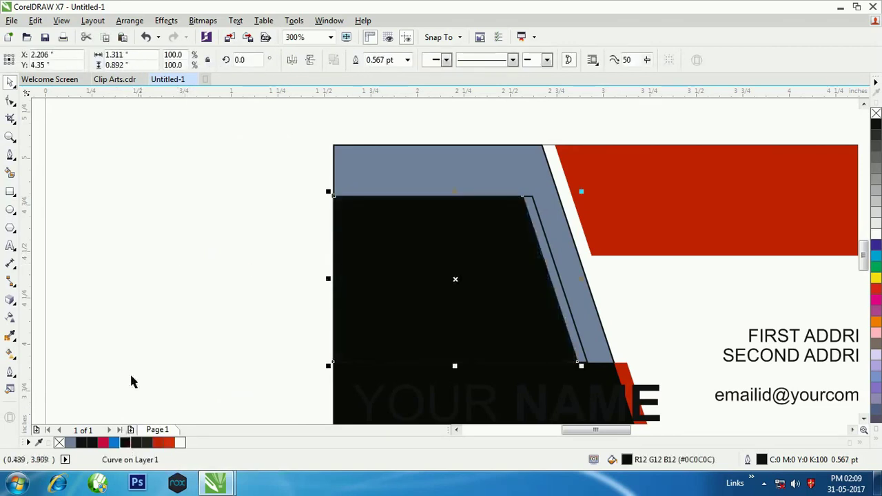
left_click(138, 445)
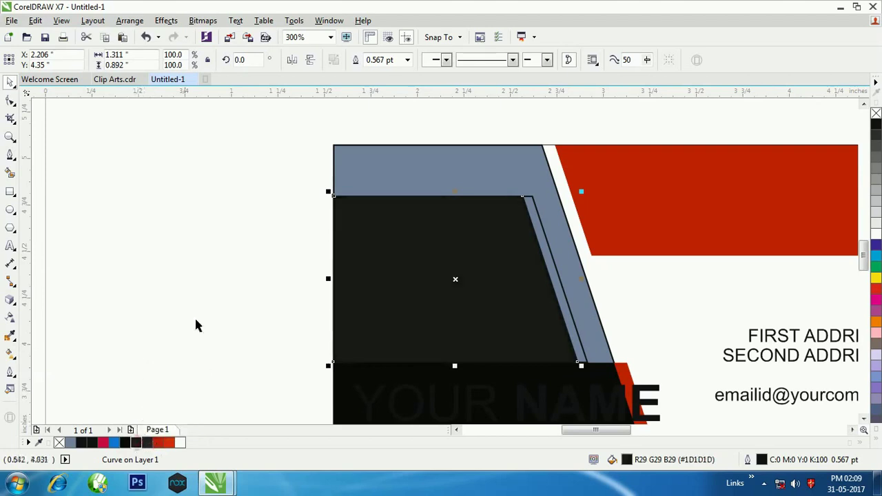
left_click(216, 297)
Paste the company name and tagline text back over the inner panel.
right_click(123, 222)
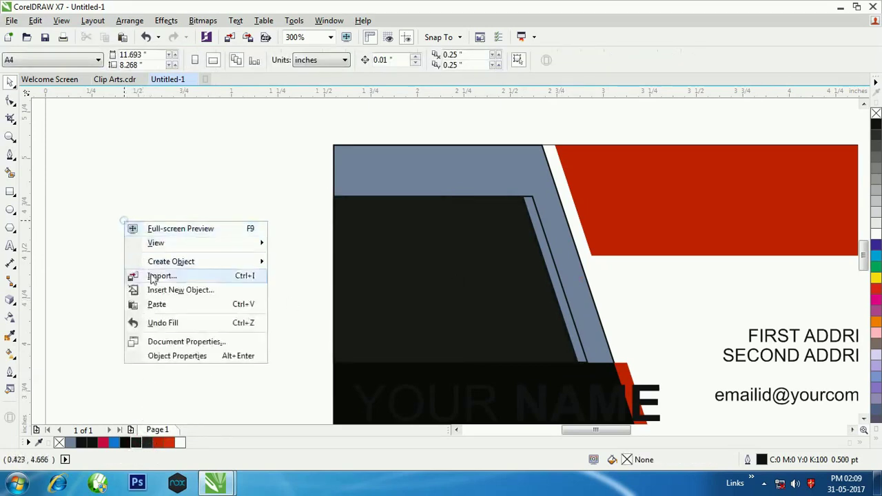
left_click(164, 304)
scroll(355, 274, "down", 1)
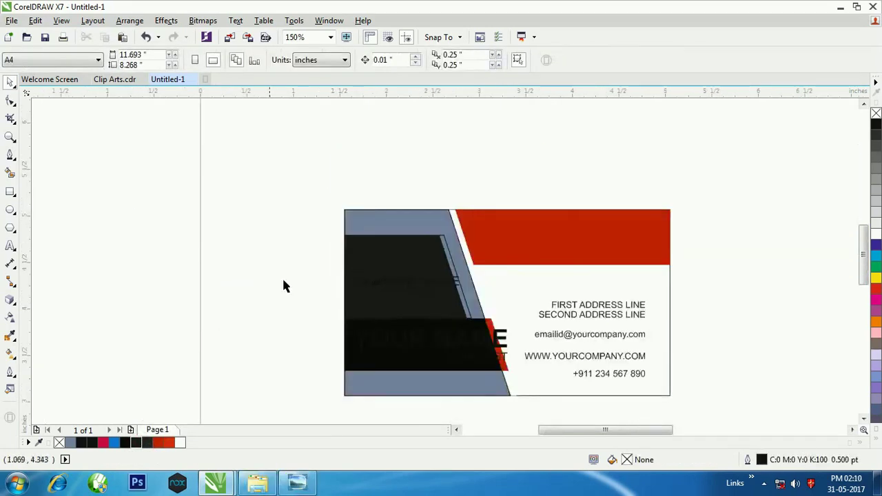
Fill the card's large left panel with dark grey (#252525).
scroll(376, 391, "up", 1)
left_click(379, 388)
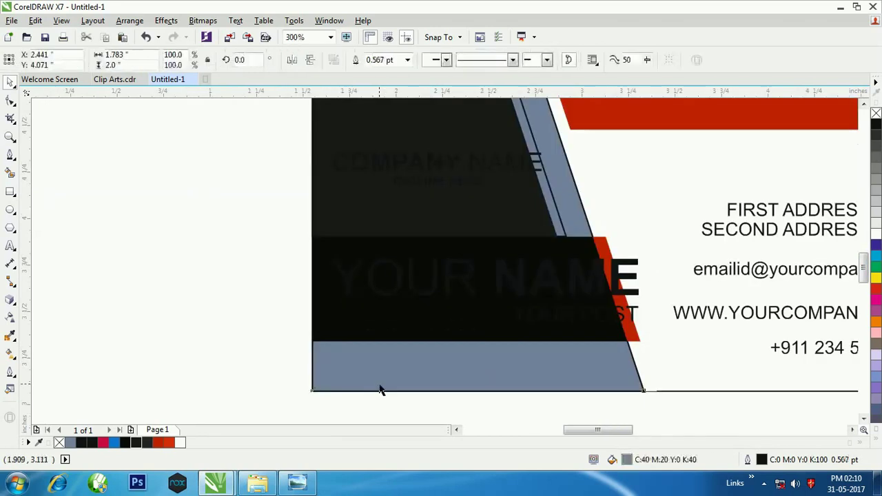
left_click(147, 442)
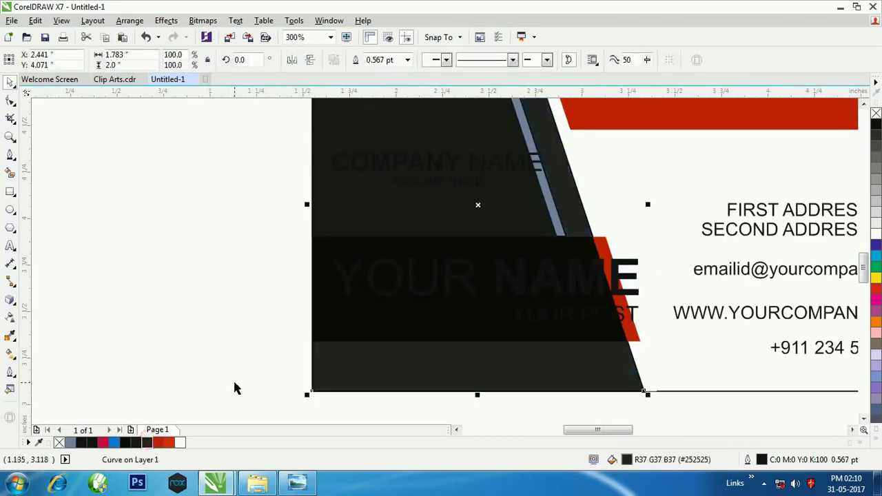
left_click(235, 388)
Fill the name band's left-panel section with dark grey (#1D1D1D).
scroll(404, 317, "down", 1)
scroll(379, 354, "up", 1)
left_click(370, 401)
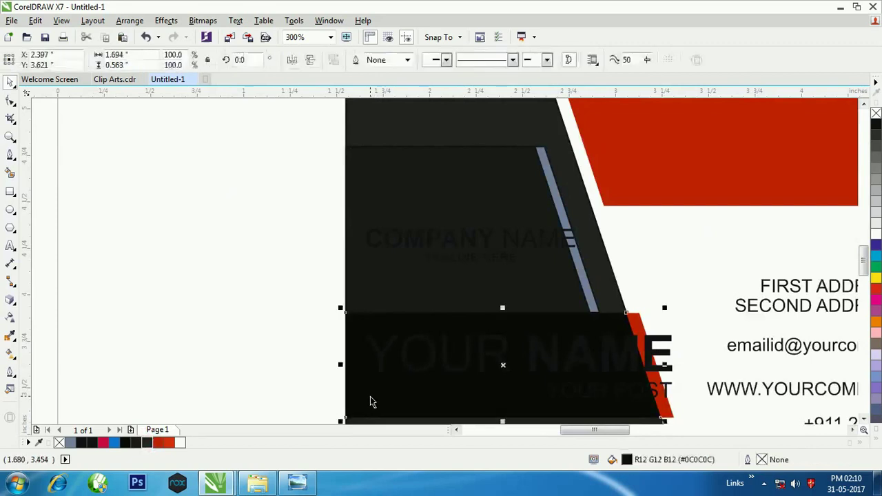
left_click(135, 443)
scroll(308, 331, "down", 1)
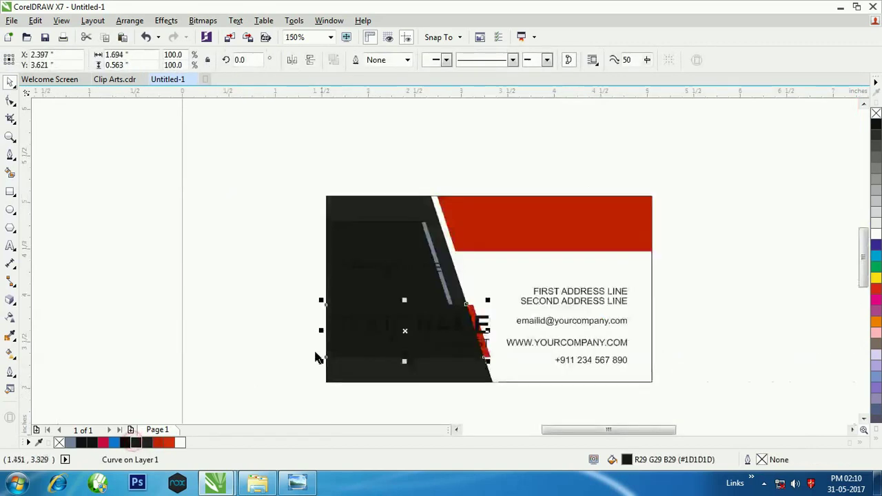
Remove the outline of the card's large left panel.
scroll(363, 371, "up", 1)
left_click(329, 377)
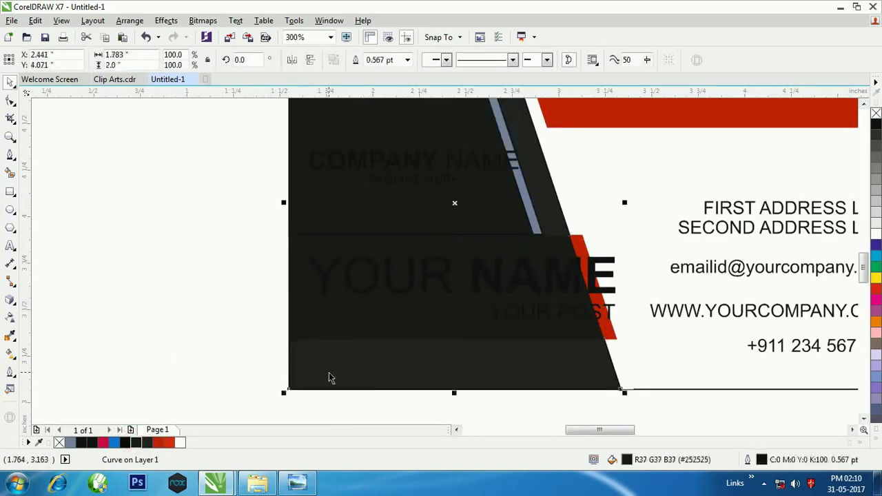
right_click(60, 444)
left_click(176, 315)
Fill the inner panel behind the company name with near-black (#0C0C0C) and remove its outline.
left_click(368, 210)
left_click(128, 444)
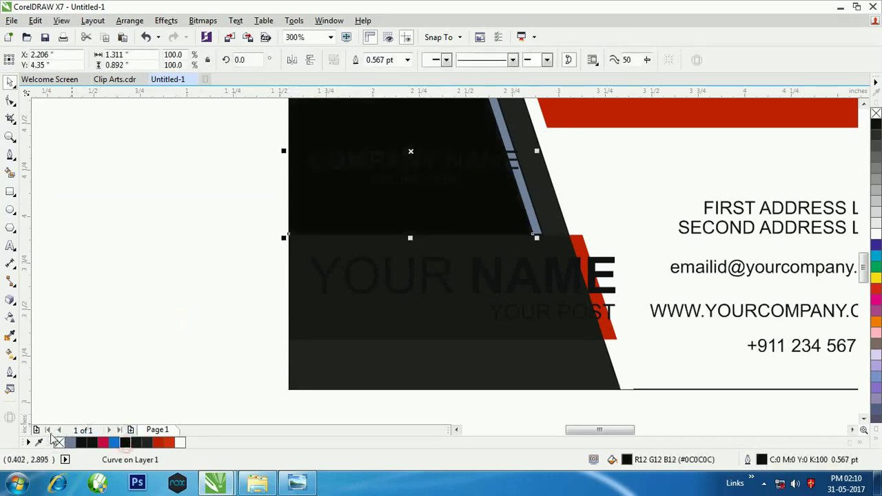
right_click(59, 444)
left_click(193, 355)
scroll(388, 359, "down", 1)
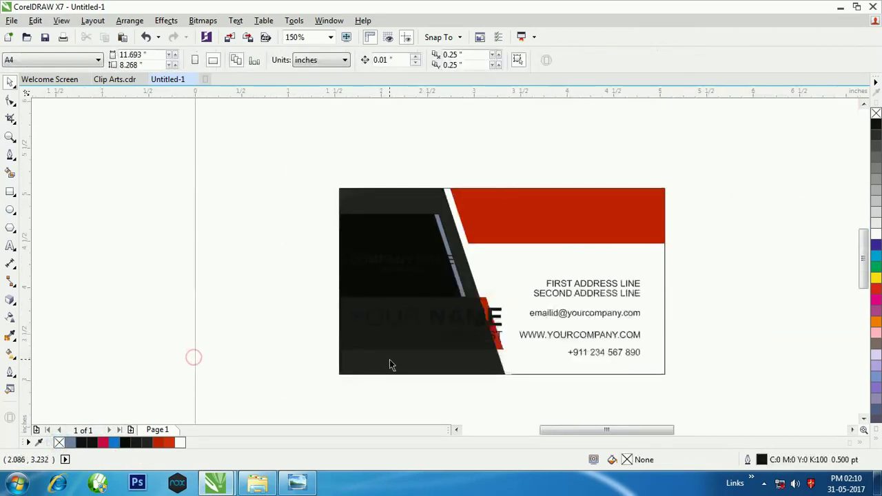
Fill the narrow diagonal strip beside the near-black inner panel with red (#C12403) and remove its outline.
scroll(464, 227, "up", 2)
left_click(386, 288)
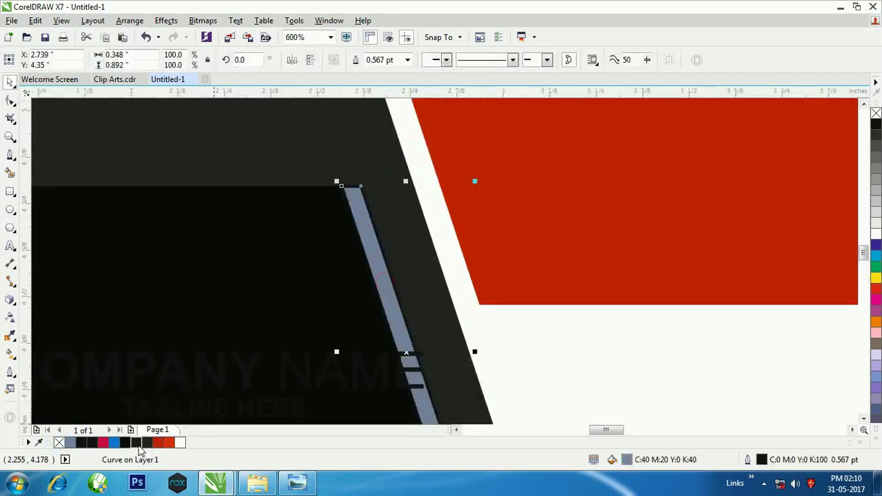
left_click(162, 443)
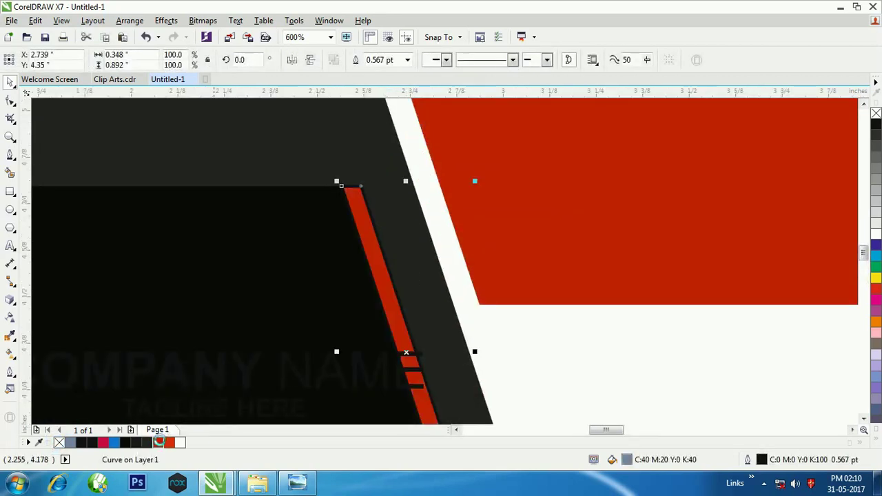
right_click(59, 442)
scroll(477, 217, "down", 1)
scroll(453, 273, "up", 1)
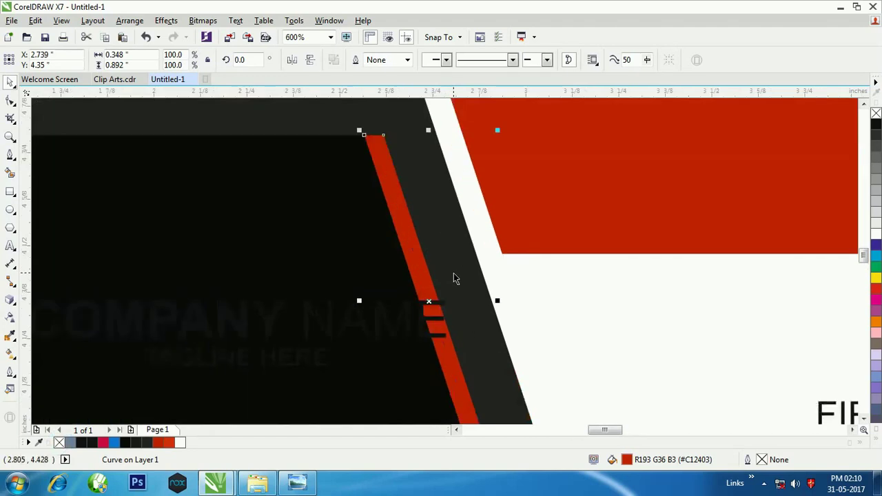
left_click(499, 307)
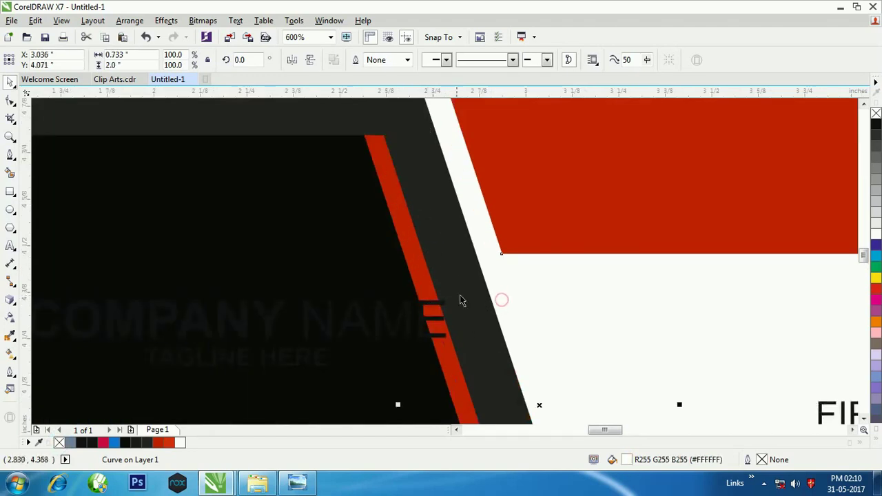
left_click(425, 280)
left_click_drag(496, 301, 491, 301)
left_click(149, 40)
scroll(188, 216, "down", 4)
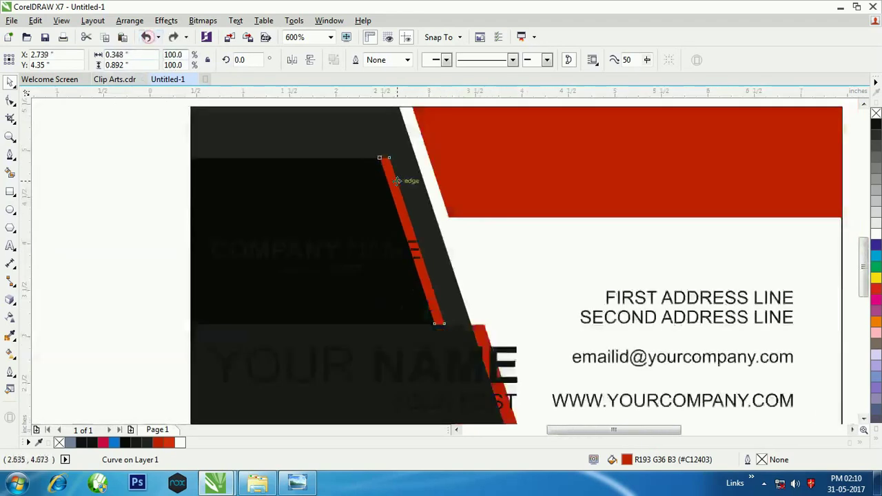
left_click(193, 238)
Recolour only the word NAME in the YOUR NAME text with the same red as the strips.
scroll(331, 220, "up", 1)
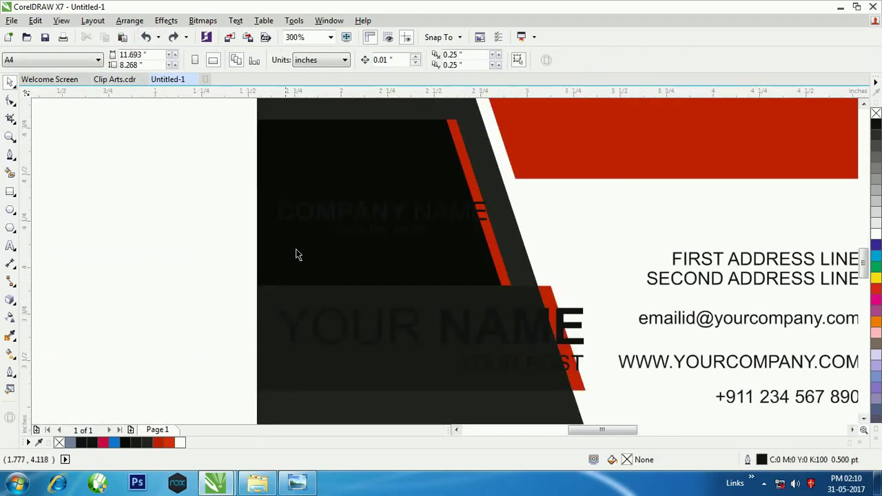
left_click(366, 344)
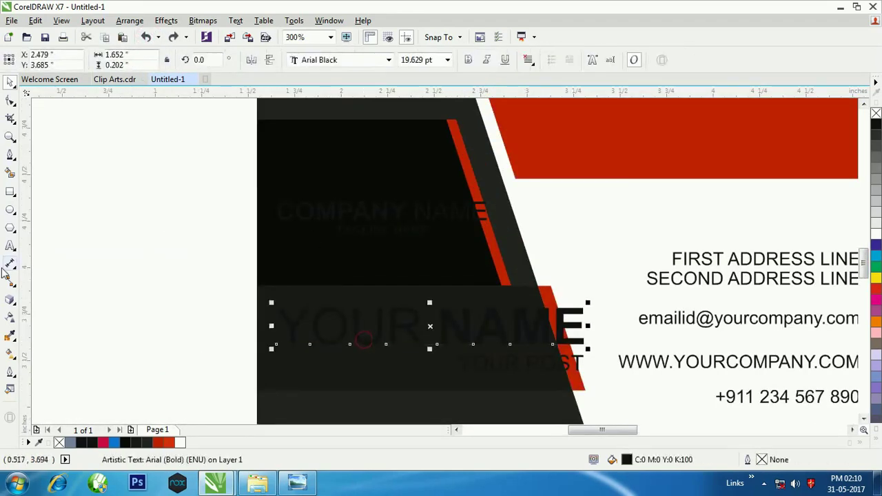
left_click(10, 245)
left_click_drag(444, 322, 578, 328)
left_click_drag(520, 335, 520, 335)
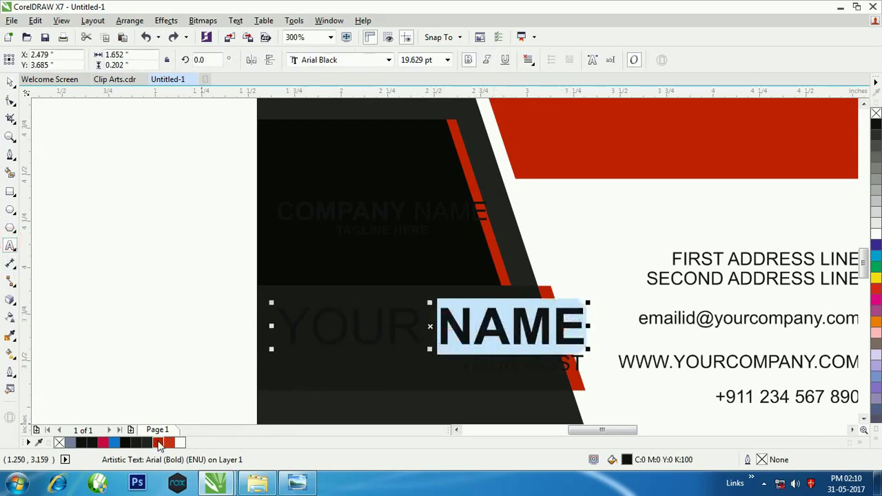
left_click(159, 444)
Recolour the word YOUR in the YOUR NAME text white (#FFFFFF).
left_click(418, 326)
double_click(355, 327)
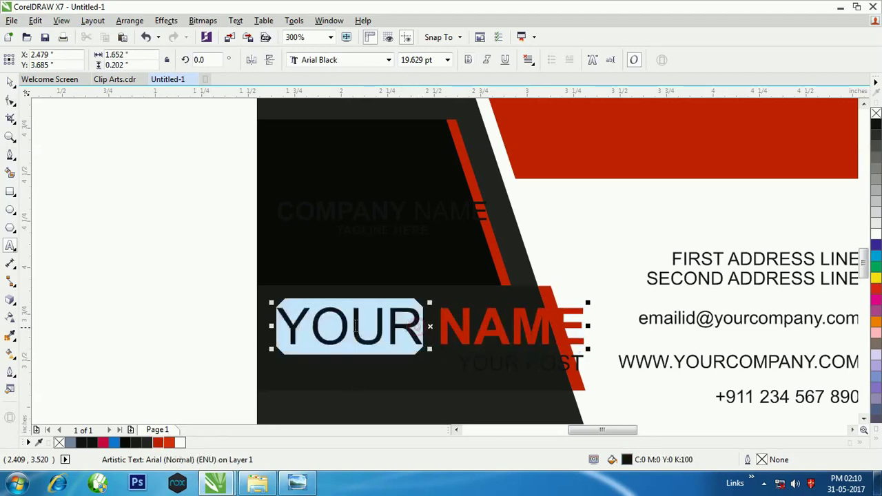
left_click(181, 442)
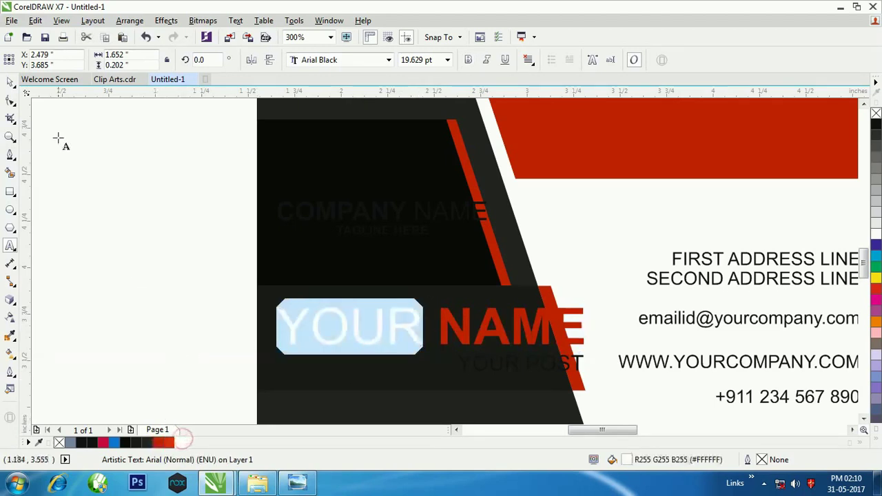
left_click(10, 81)
Fill the YOUR POST text with white (#FFFFFF).
left_click(466, 370)
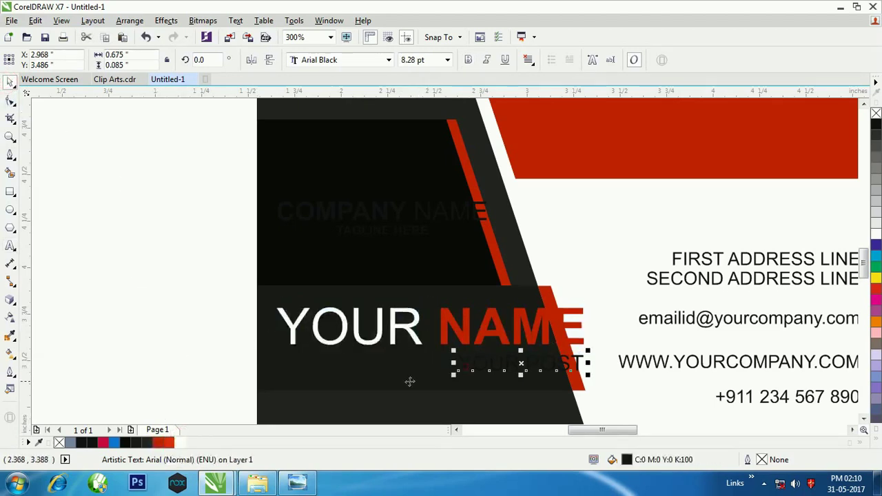
left_click(170, 443)
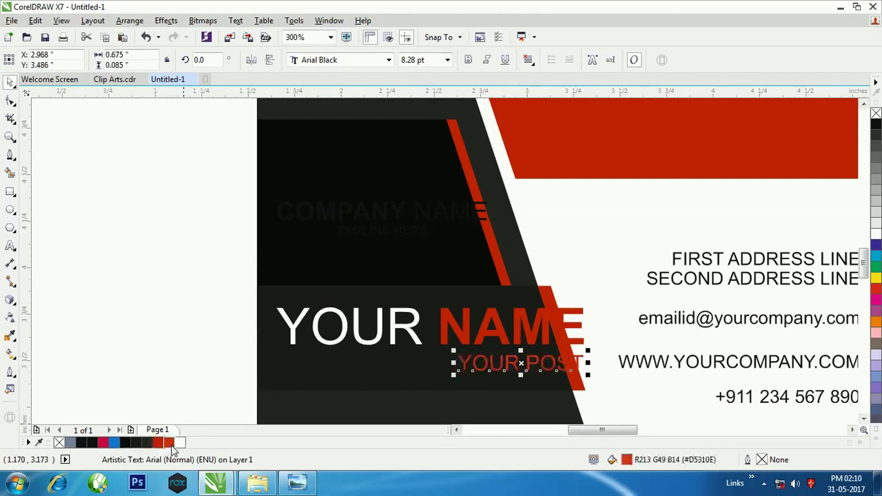
left_click(179, 443)
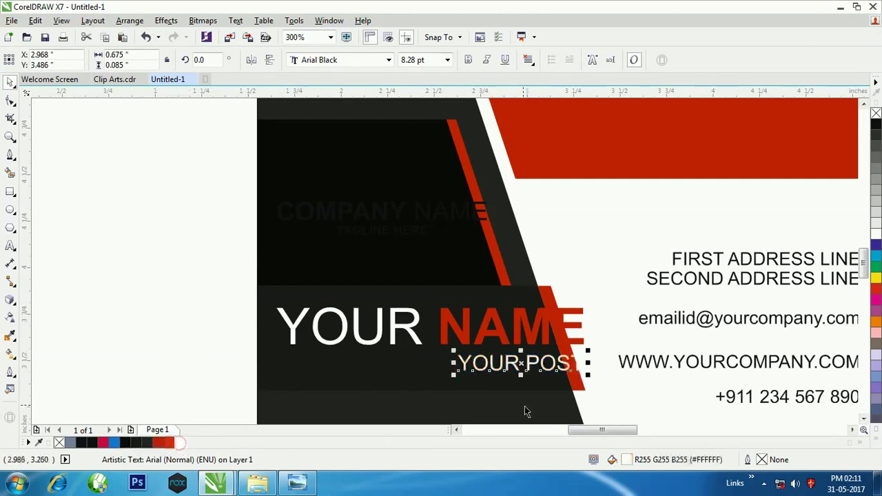
Scale the YOUR NAME and YOUR POST texts down together to about 1.37 inches wide inside the dark name band and group them.
left_click(530, 329, "shift")
left_click_drag(583, 374, 538, 366)
left_click_drag(460, 337, 464, 341)
right_click(464, 337)
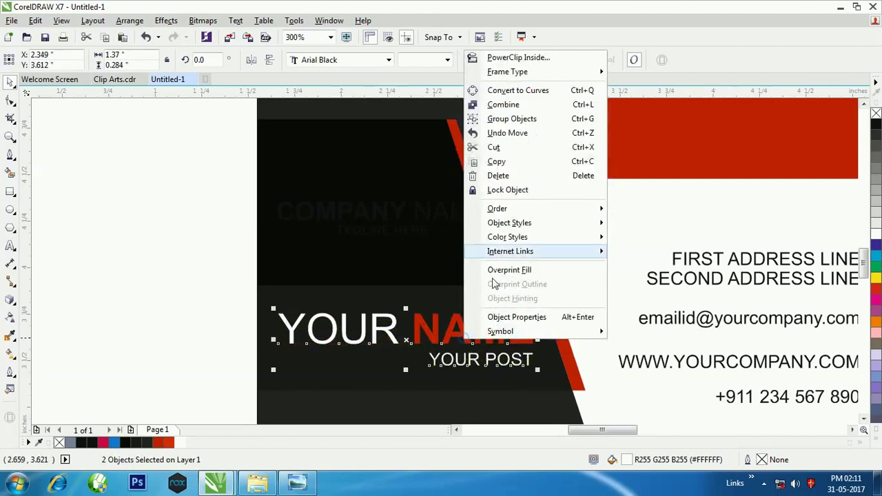
left_click(490, 120)
left_click(169, 302)
Scale the COMPANY NAME and TAGLINE HERE texts down together to about 0.94 inches wide inside the near-black panel.
scroll(348, 246, "up", 2)
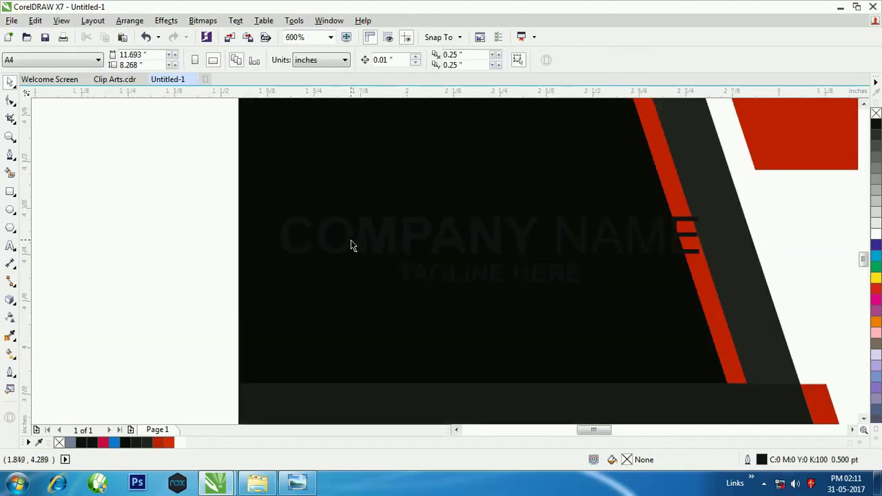
left_click(351, 241)
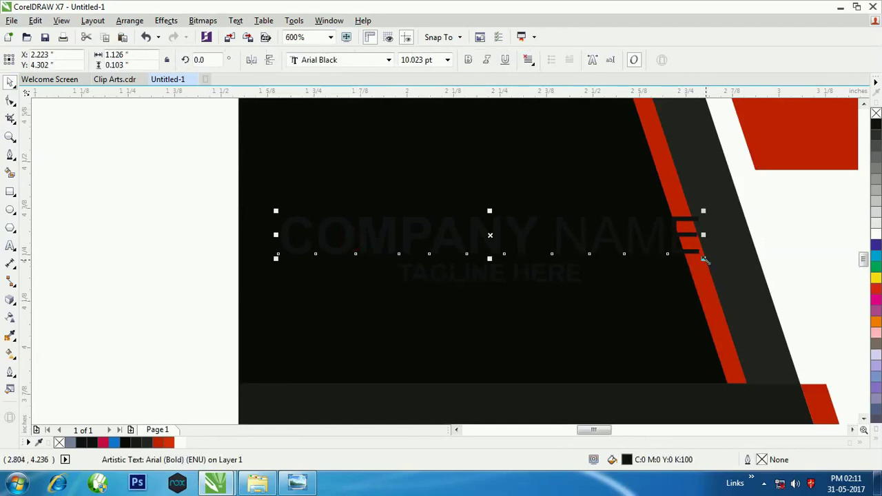
left_click(556, 278, "shift")
left_click_drag(706, 288, 636, 296)
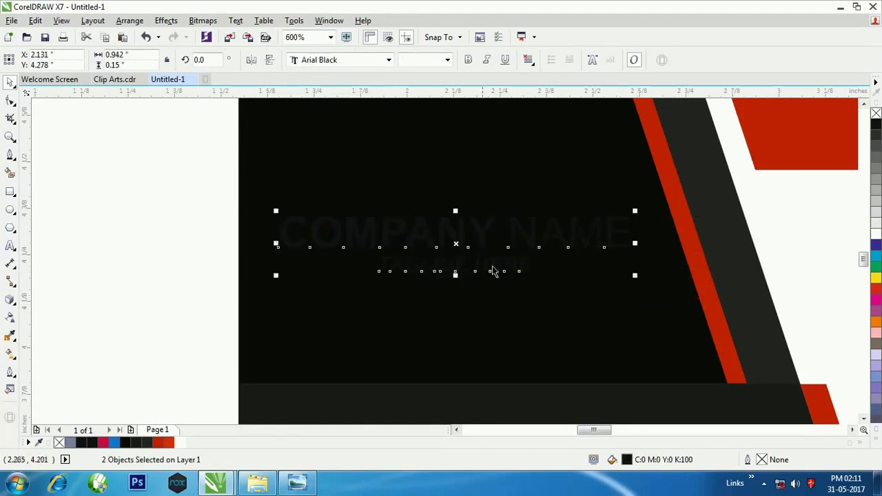
scroll(492, 271, "down", 2)
left_click(265, 286)
Recolour only the word COMPANY in the company name text red (#C12403).
left_click(441, 250)
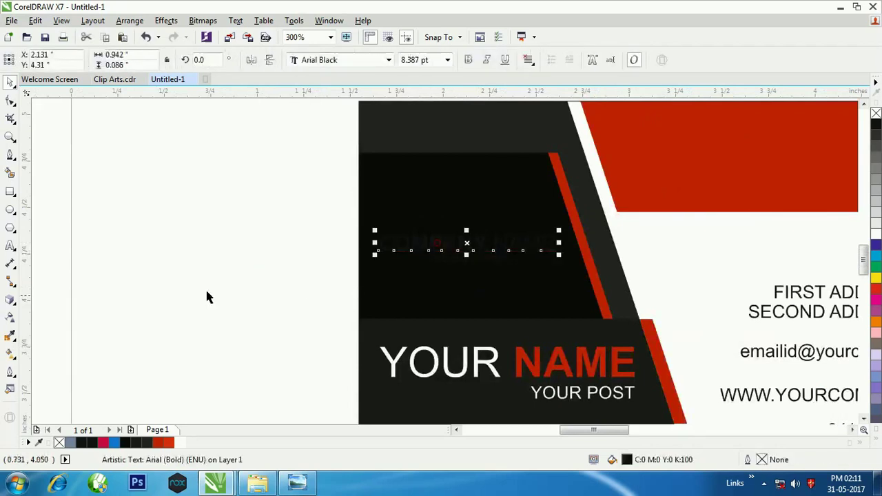
left_click(9, 246)
left_click_drag(484, 241, 379, 244)
left_click(160, 443)
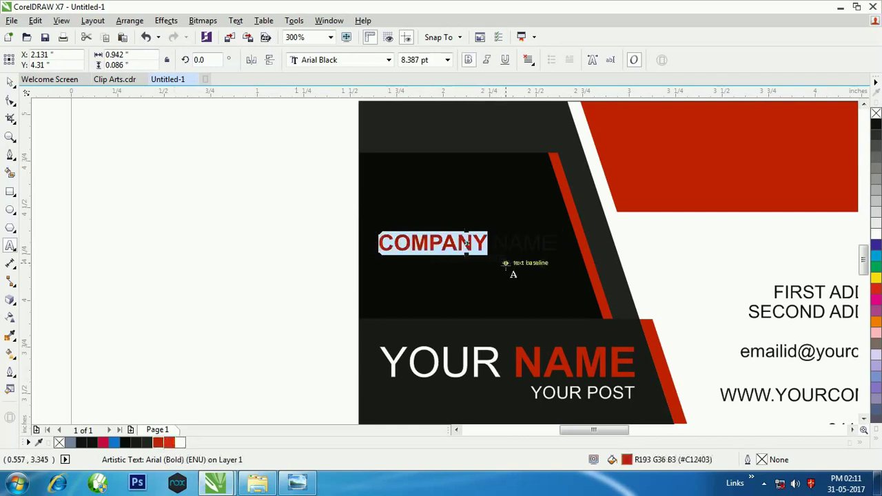
Recolour the word NAME in the company name text white (#FFFFFF).
left_click(503, 261)
double_click(501, 243)
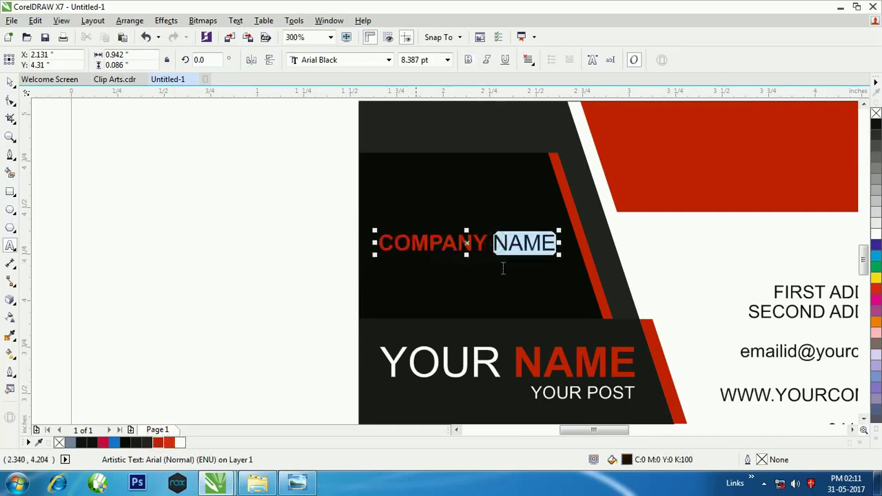
left_click(181, 442)
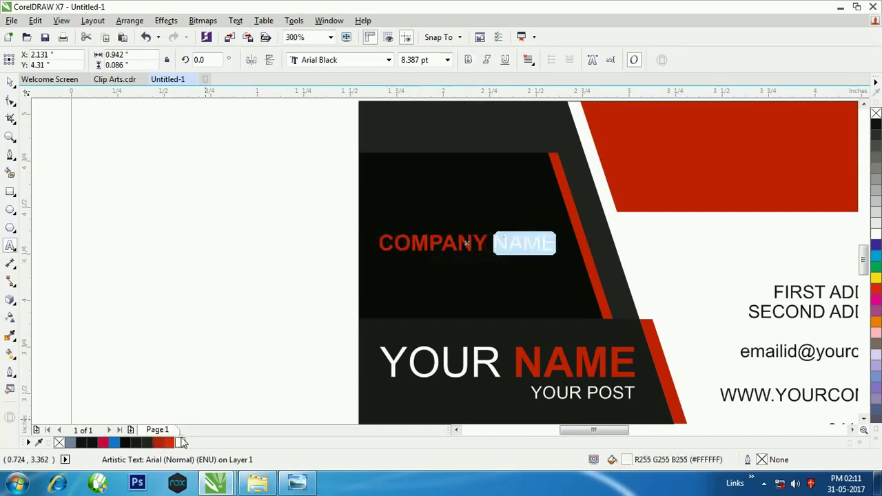
left_click(10, 81)
Fill the TAGLINE HERE text below the company name with white.
left_click_drag(276, 254, 555, 295)
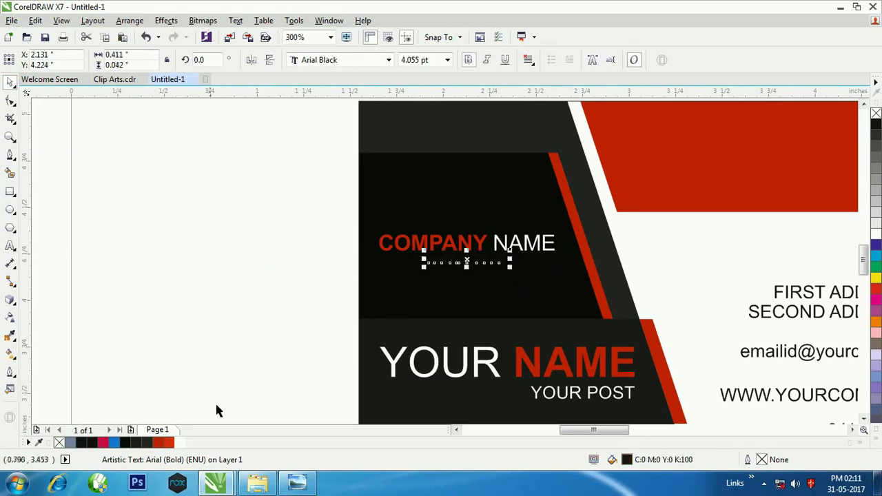
left_click(181, 443)
left_click(226, 267)
left_click_drag(336, 230, 598, 307)
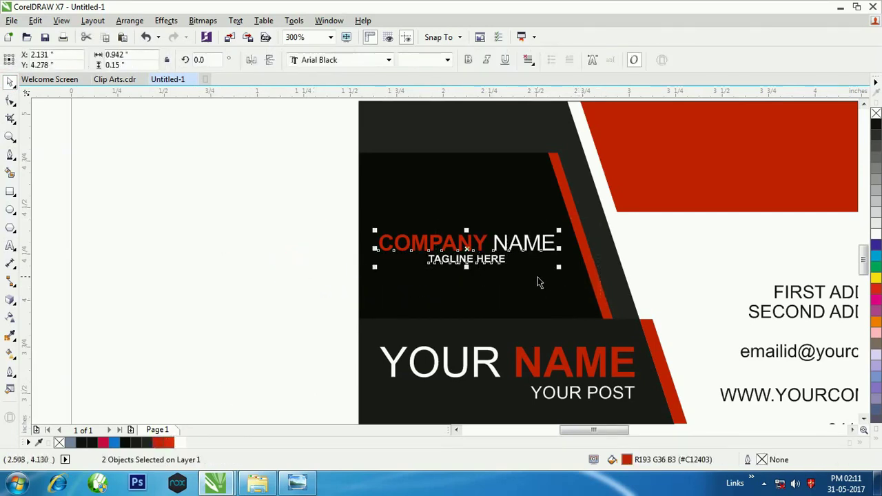
left_click(204, 283)
scroll(339, 284, "down", 2)
scroll(364, 293, "up", 1)
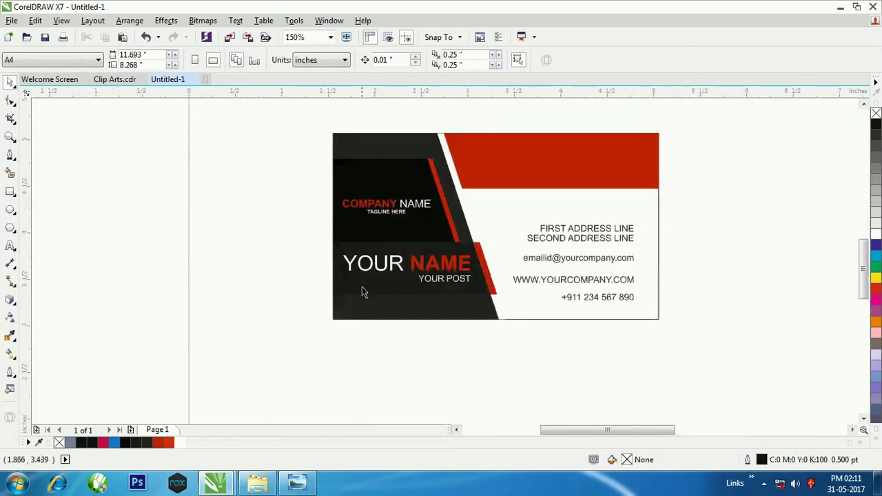
left_click(541, 160)
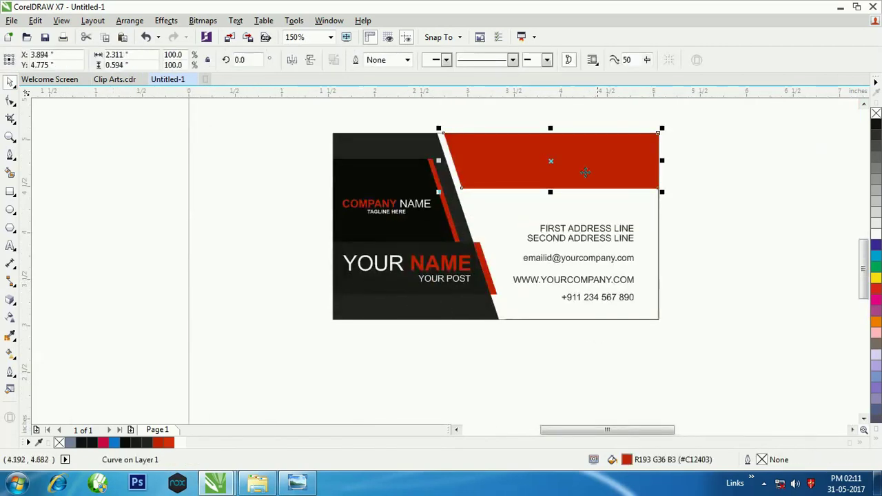
left_click(738, 230)
scroll(685, 246, "up", 2)
scroll(685, 246, "down", 2)
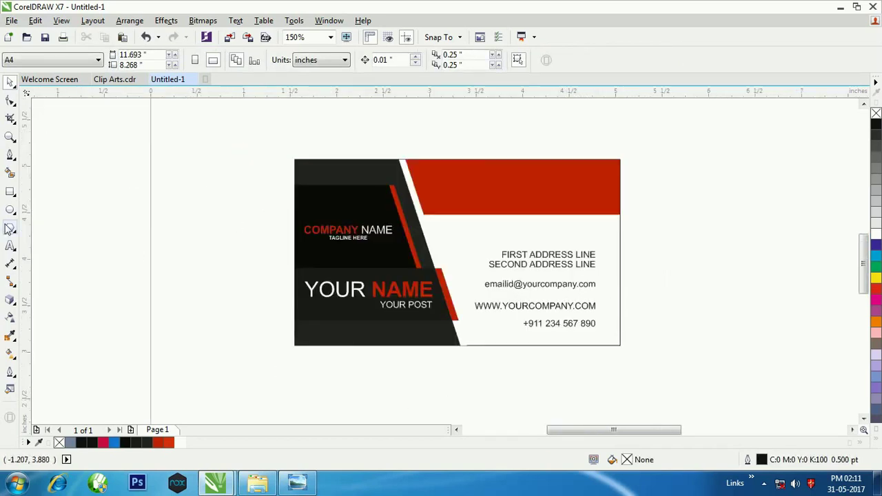
Draw a thin vertical rectangle about 0.012 × 2.19 inches just outside the card's right edge.
left_click(14, 193)
scroll(99, 227, "down", 1)
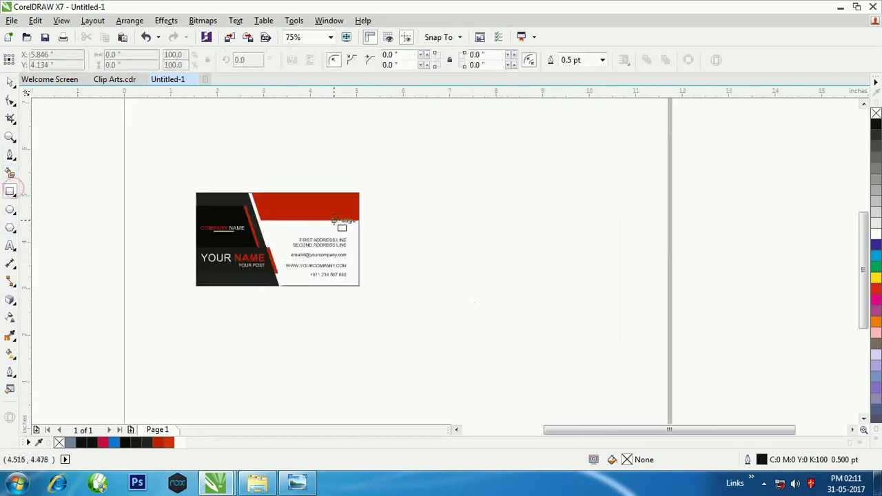
scroll(336, 224, "up", 1)
scroll(390, 168, "up", 2)
left_click_drag(381, 160, 378, 368)
scroll(434, 193, "down", 2)
left_click_drag(417, 243, 417, 394)
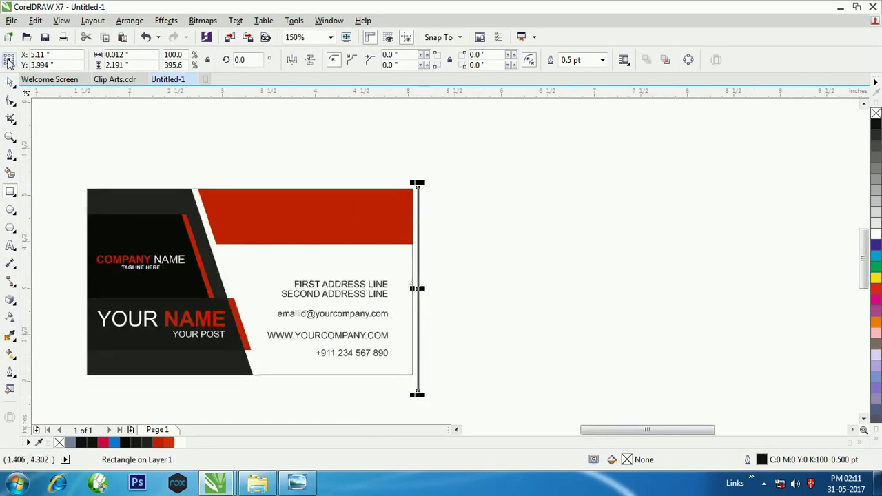
Place a copy of the thin vertical rectangle about 2.06 inches to its right at the same height.
scroll(425, 178, "up", 1)
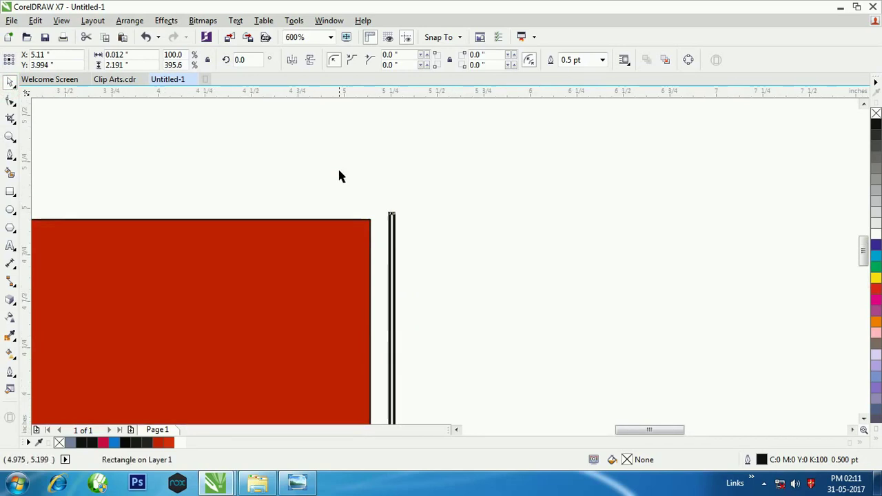
left_click_drag(350, 264, 731, 262)
scroll(437, 225, "down", 1)
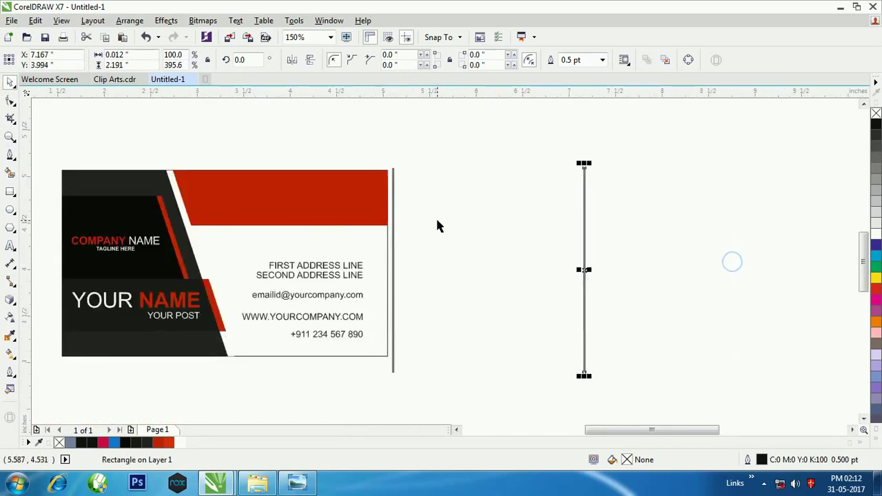
Fill both thin vertical rectangles with black and remove their outlines.
left_click_drag(640, 152, 385, 375)
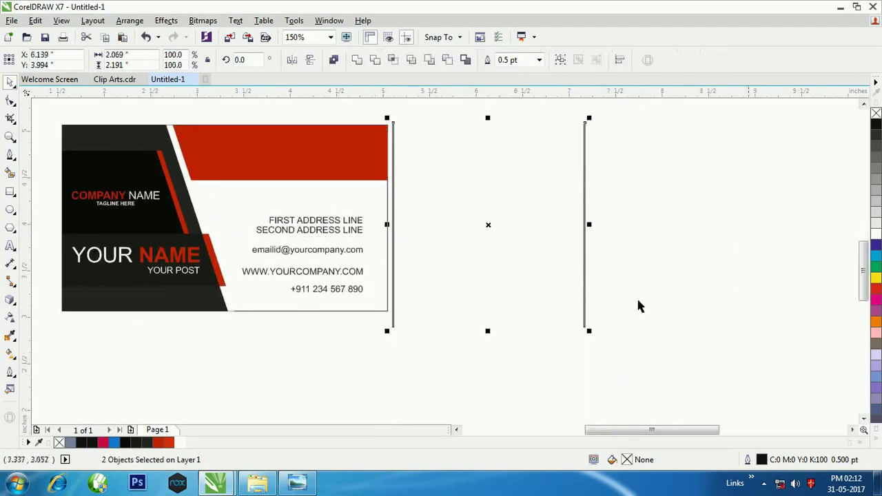
left_click(876, 125)
right_click(875, 113)
Move the right-hand thin rectangle about 0.54 inches farther right, away from the first one.
left_click_drag(487, 222, 536, 242)
left_click(584, 210)
left_click_drag(584, 222, 633, 226)
Blend the two thin vertical rectangles into a line pattern with 100 steps.
scroll(398, 130, "up", 2)
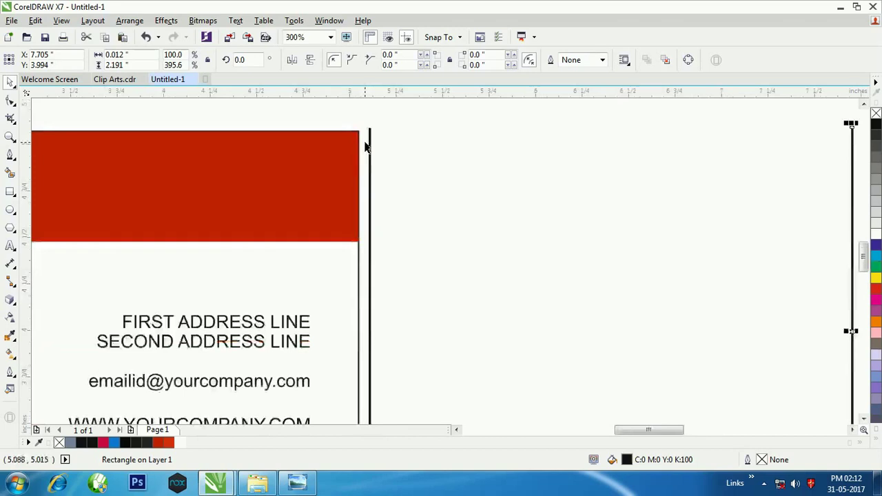
left_click(15, 307)
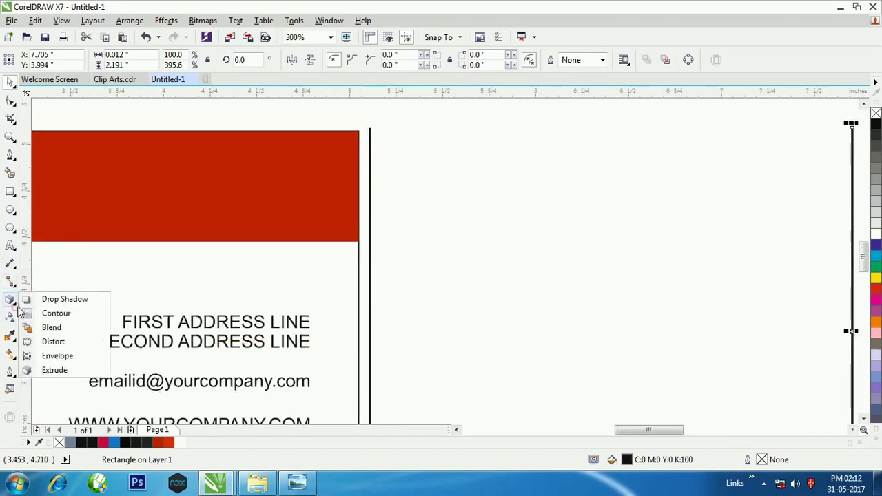
left_click(50, 327)
left_click_drag(852, 331, 369, 331)
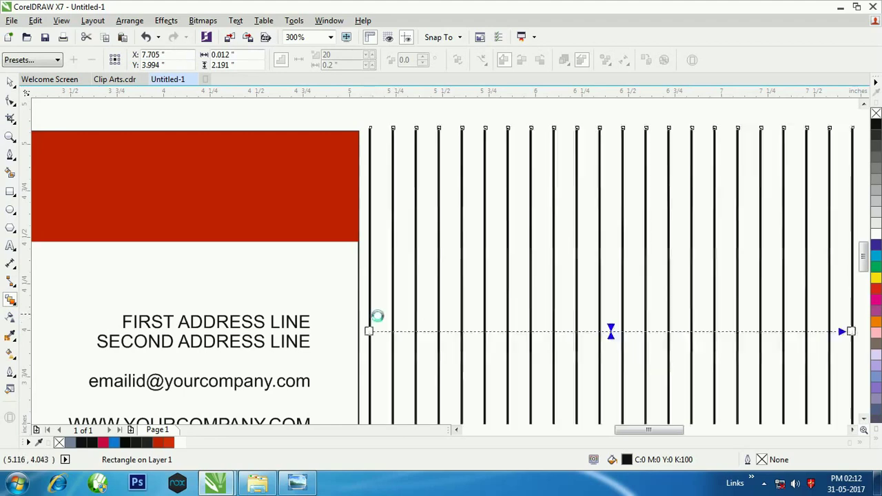
double_click(340, 57)
type("100")
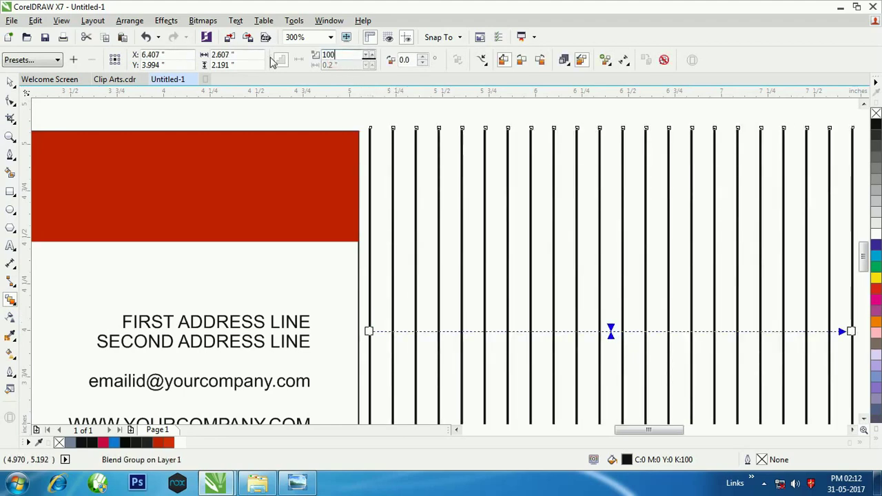
key("Return")
scroll(378, 134, "up", 4)
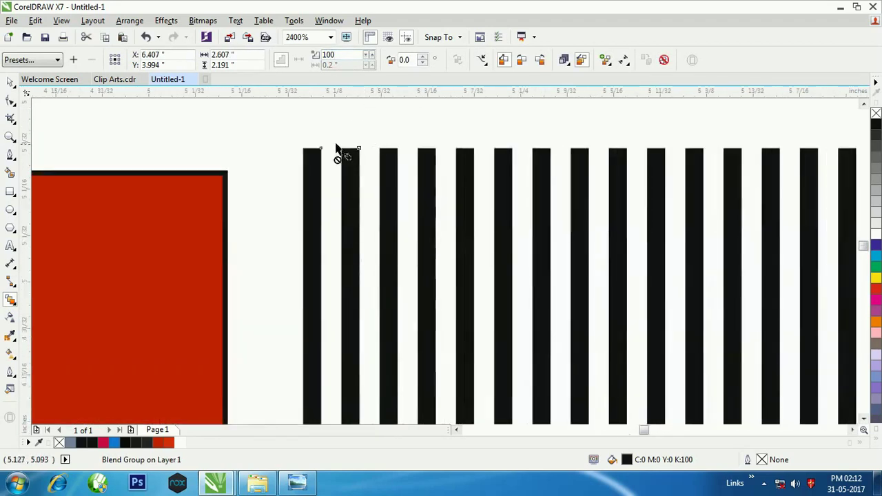
scroll(316, 148, "down", 5)
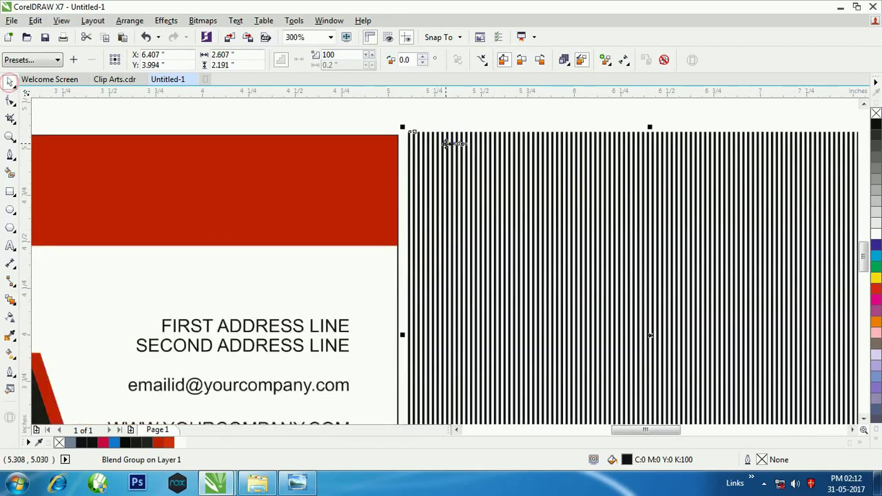
Fill the blended lines with red #D5310E and move them well clear of the card's right side.
scroll(457, 167, "up", 1)
left_click_drag(464, 181, 541, 226)
left_click_drag(578, 256, 532, 241)
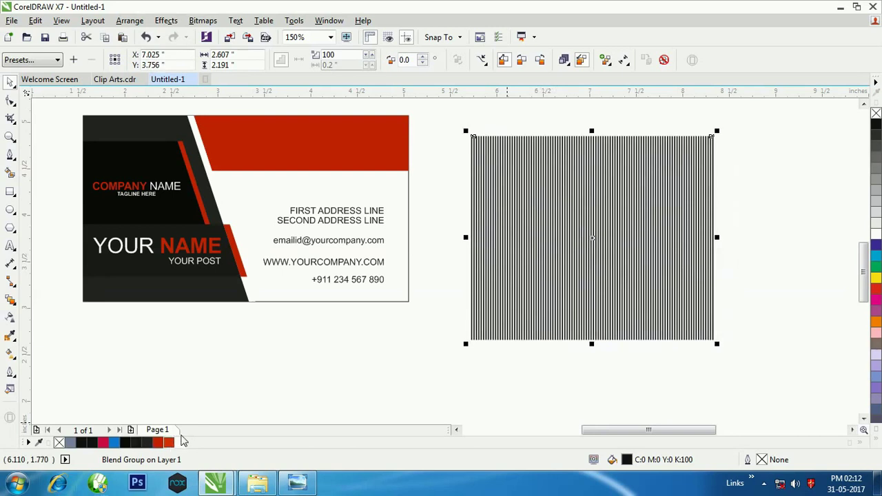
left_click(170, 443)
scroll(645, 335, "down", 1)
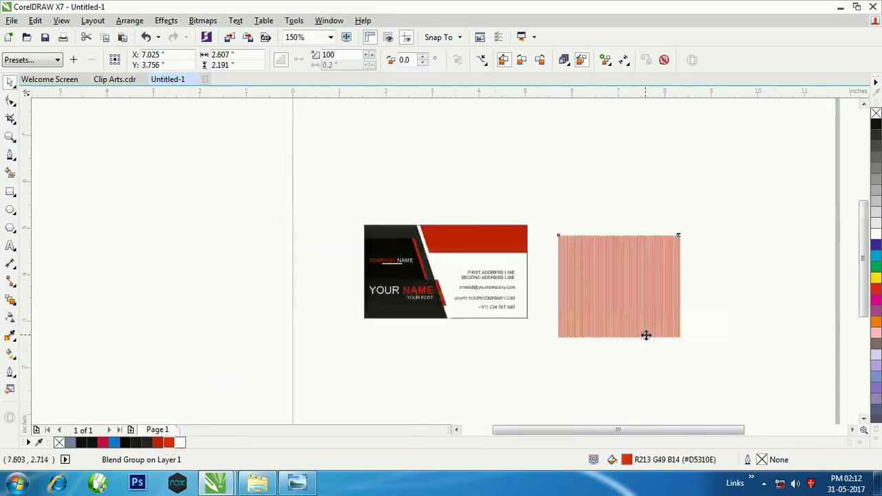
left_click_drag(622, 291, 757, 310)
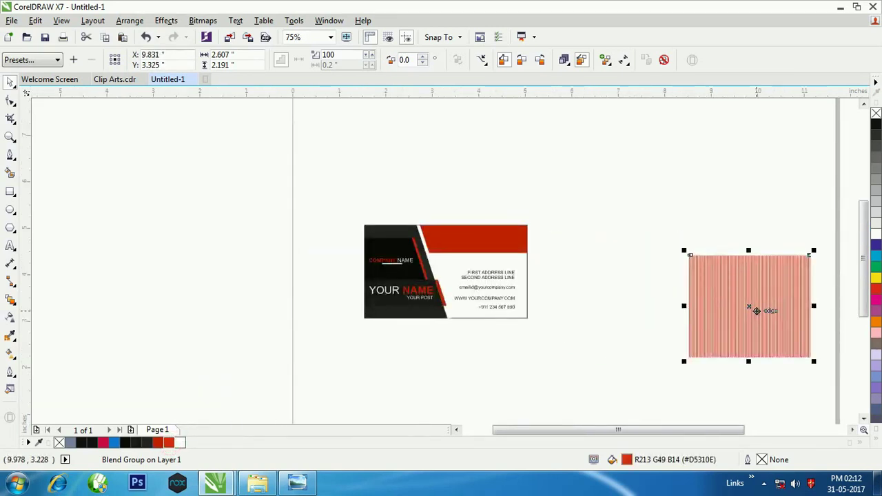
Duplicate the red striped block and move the copy up and left, about 2.7 inches closer to the card.
right_click(756, 311)
left_click(762, 210)
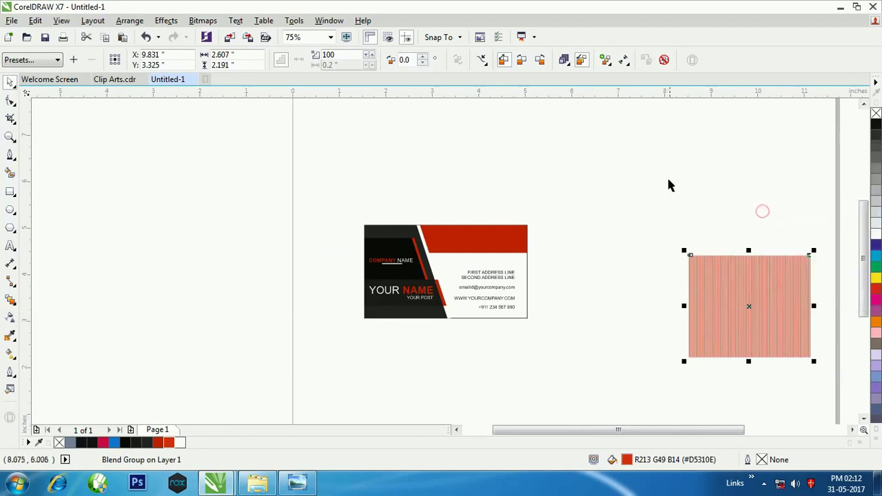
right_click(688, 159)
left_click(724, 242)
left_click_drag(733, 290, 610, 193)
scroll(645, 220, "up", 1)
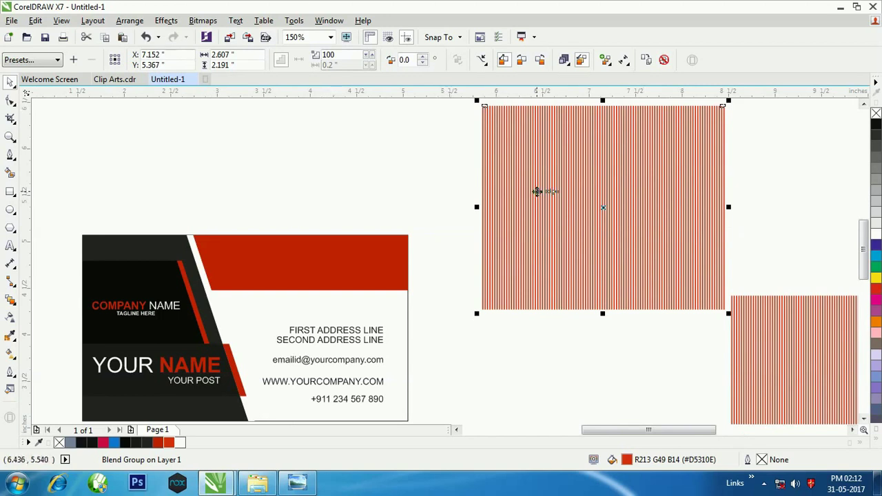
Paste a copy of the upper striped block in place and rotate it 90° to form a crosshatch.
right_click(537, 192)
left_click(565, 259)
right_click(355, 172)
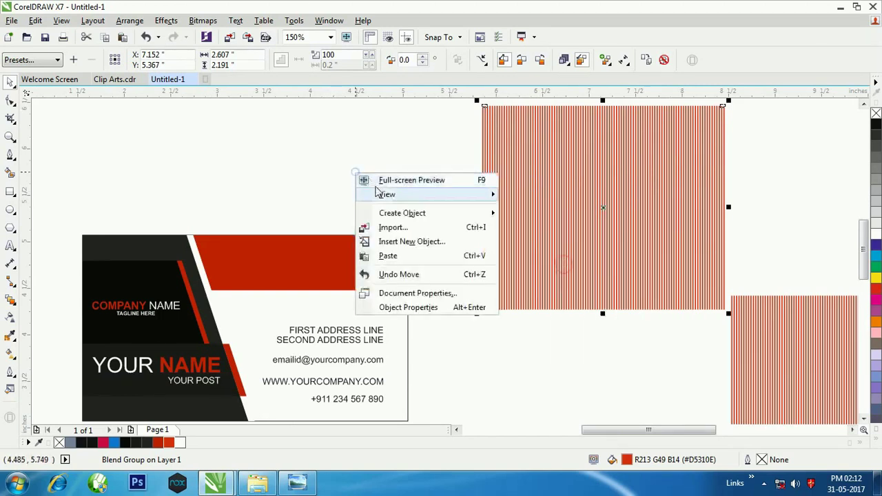
left_click(394, 256)
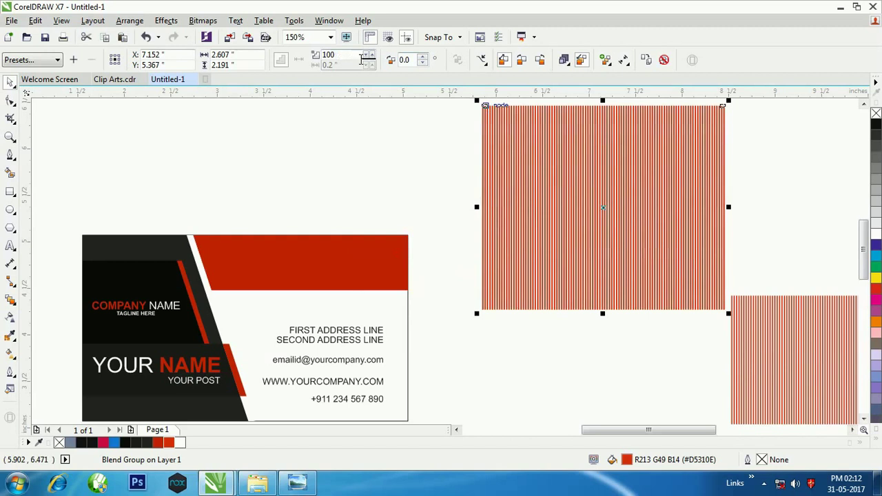
left_click(539, 228)
left_click_drag(476, 321, 706, 323)
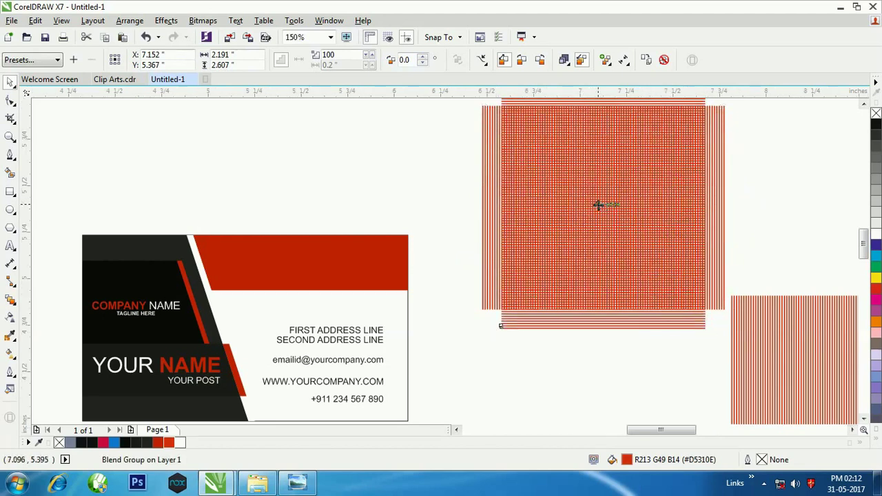
scroll(598, 205, "up", 2)
scroll(380, 235, "down", 2)
Group the crossed striped blocks and rotate the group to 315°.
left_click(629, 142)
left_click_drag(627, 107, 347, 398)
right_click(449, 239)
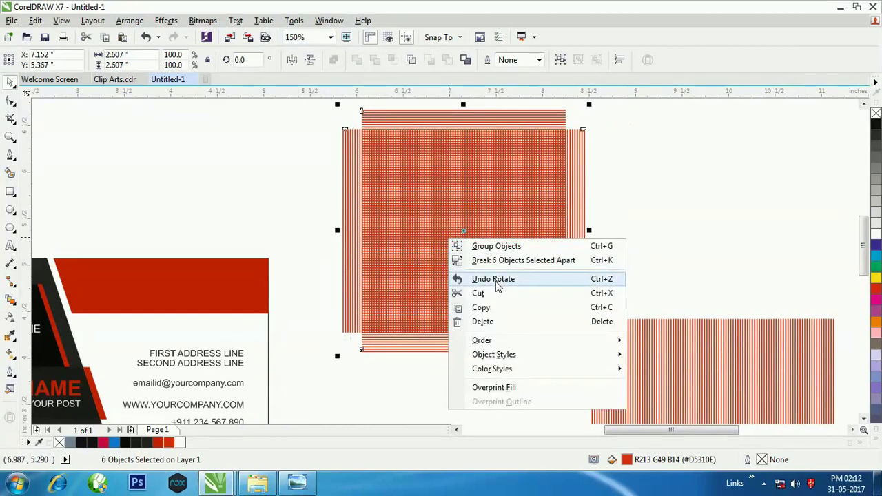
left_click(491, 252)
left_click(467, 250)
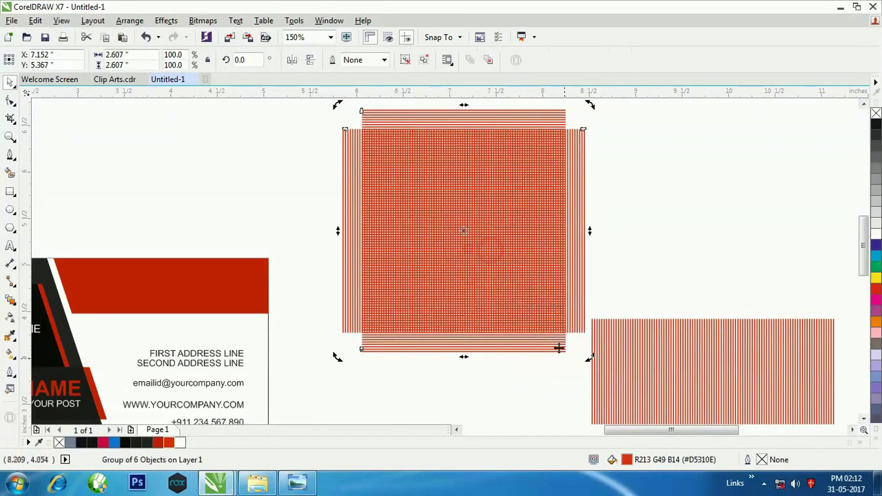
left_click_drag(587, 356, 472, 385)
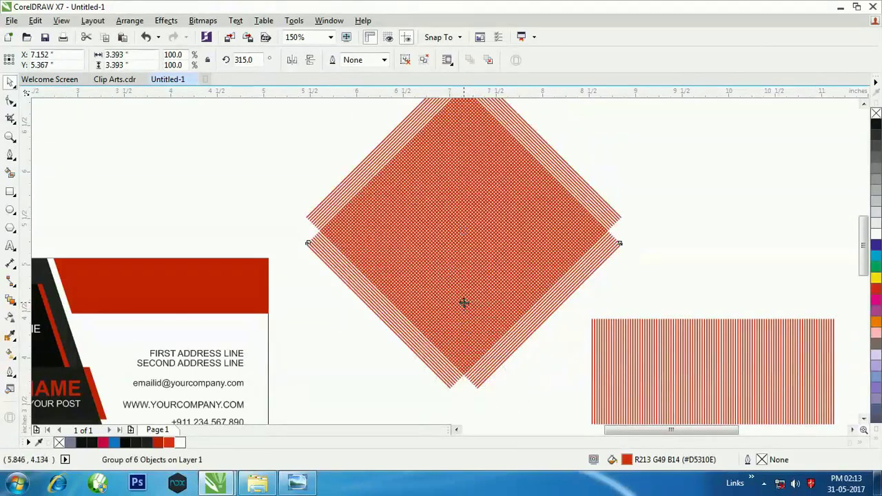
PowerClip the rotated crosshatch group inside the card's upper red panel.
right_click(448, 147)
key("Escape")
key("Escape")
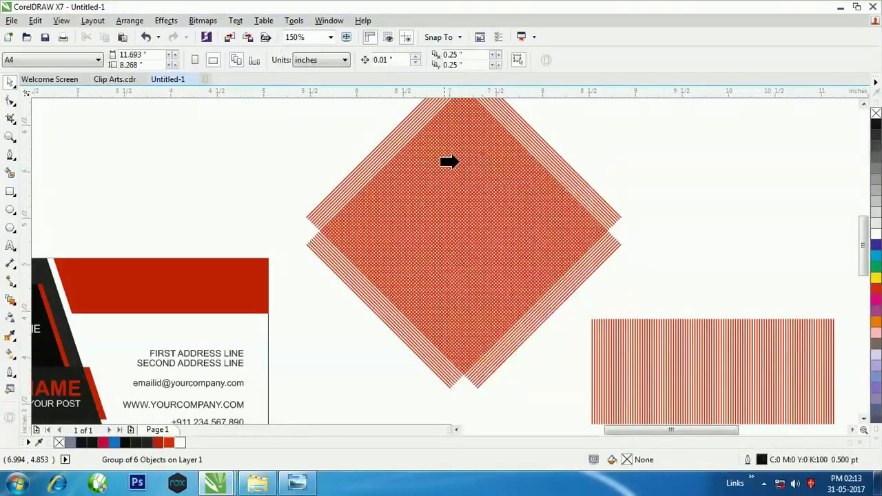
left_click(205, 282)
scroll(392, 270, "down", 4)
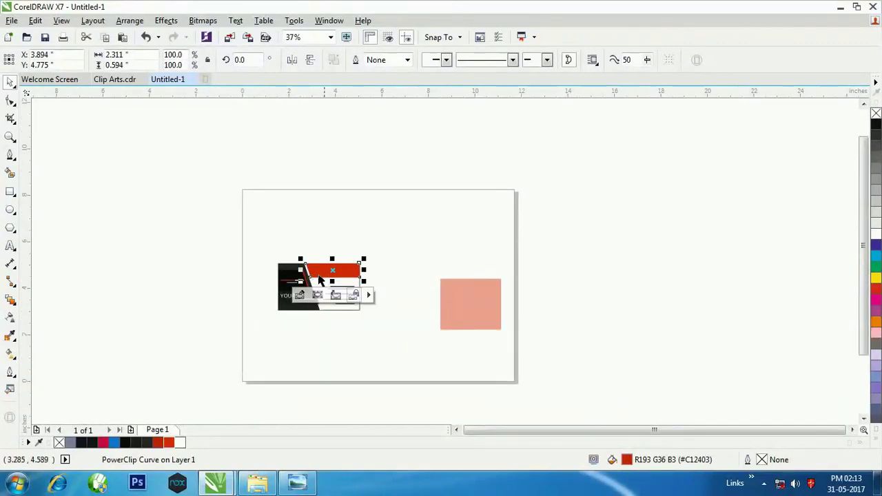
scroll(283, 274, "up", 5)
scroll(283, 274, "up", 5)
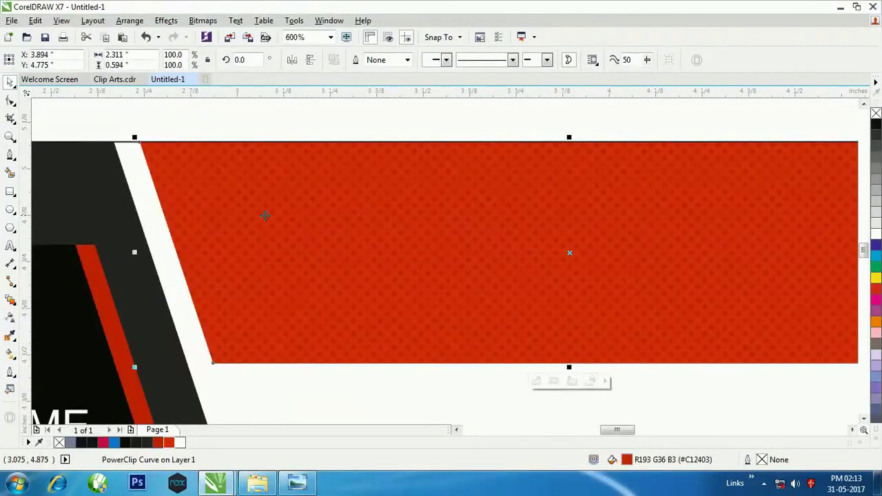
scroll(265, 216, "down", 4)
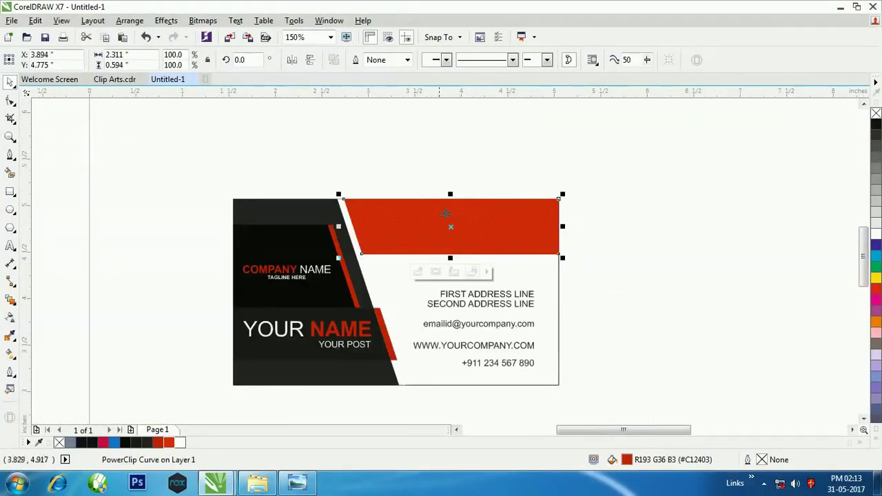
Copy the crosshatch group from the red panel's PowerClip contents, paste it outside the clip and place it to the left of the page.
left_click(418, 271)
right_click(438, 316)
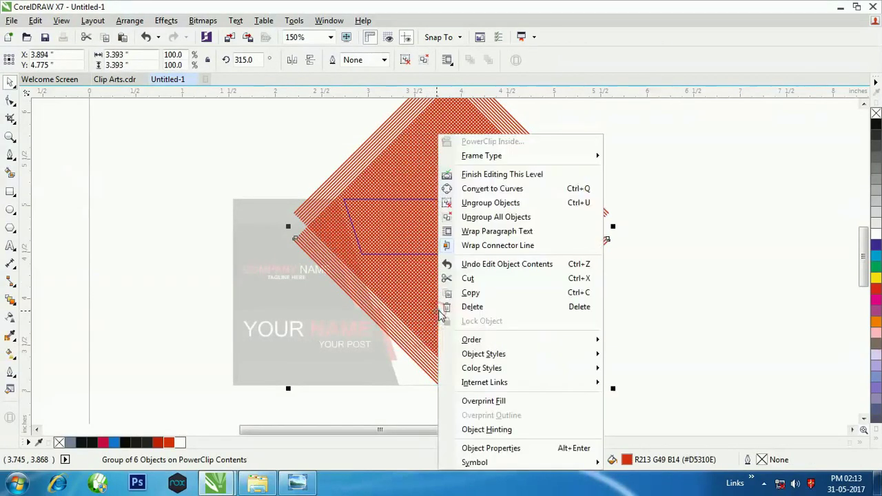
left_click(473, 295)
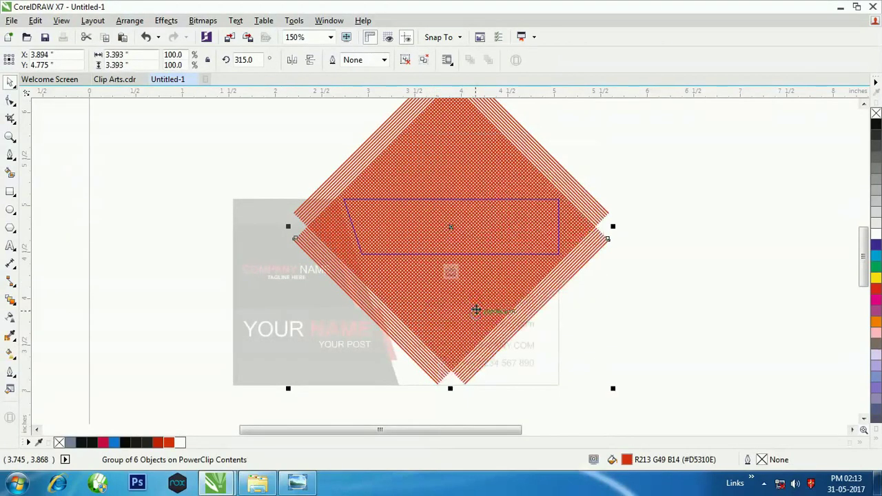
left_click(450, 273)
left_click(664, 273)
right_click(686, 225)
left_click(721, 306)
scroll(640, 237, "down", 2)
left_click_drag(533, 226, 271, 279)
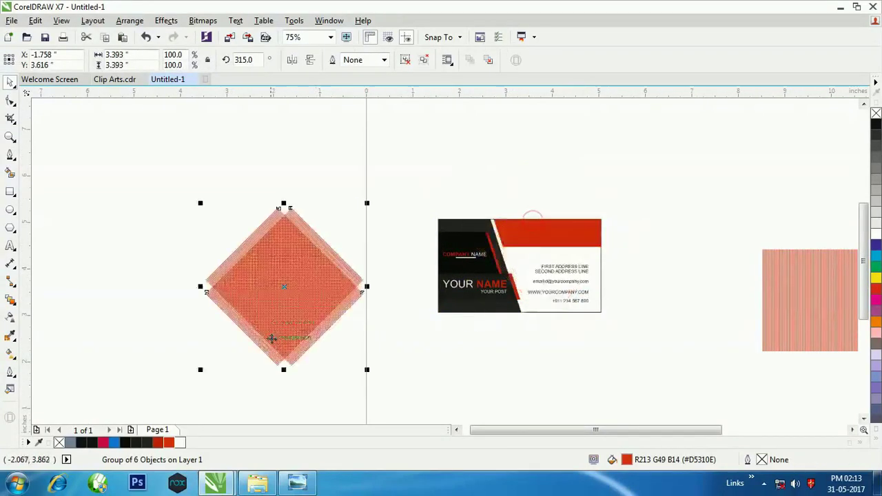
Move the pasted crosshatch group toward the card and fill it with dark grey #252525.
scroll(272, 348, "up", 2)
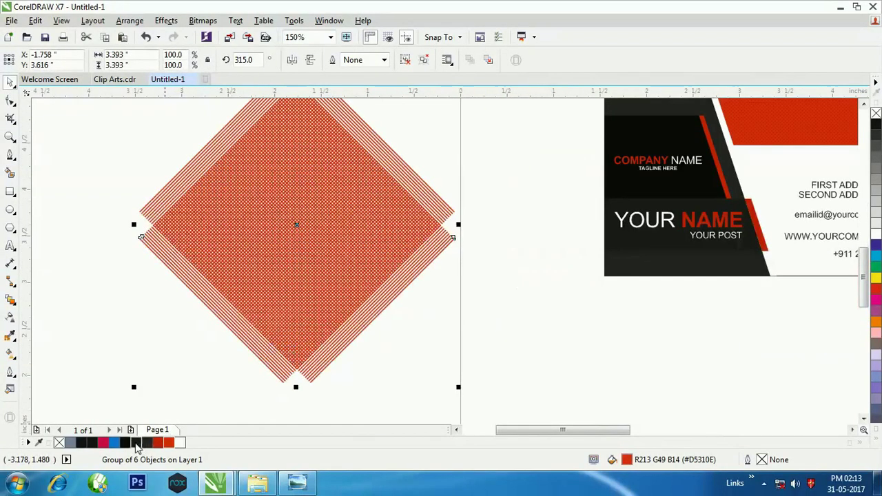
left_click(136, 442)
left_click_drag(321, 290, 442, 303)
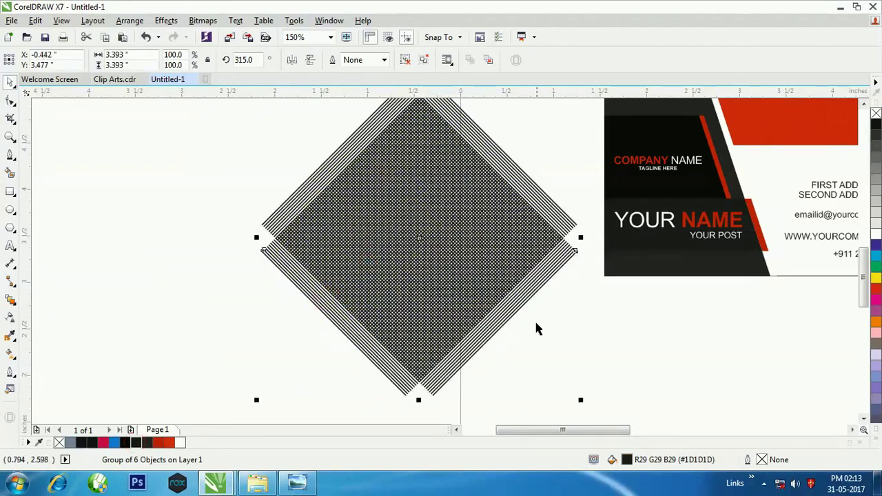
scroll(527, 338, "up", 2)
left_click(152, 444)
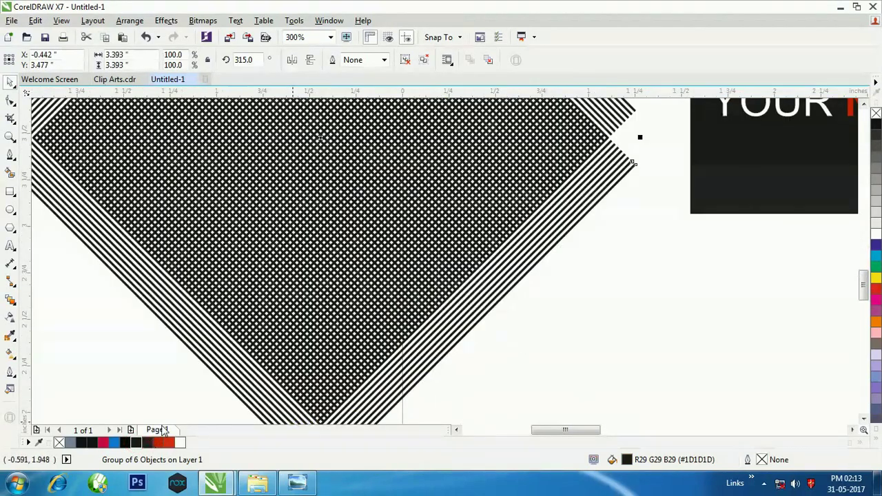
PowerClip the dark grey crosshatch group inside the dark panel behind YOUR NAME.
scroll(155, 386, "down", 2)
right_click(329, 294)
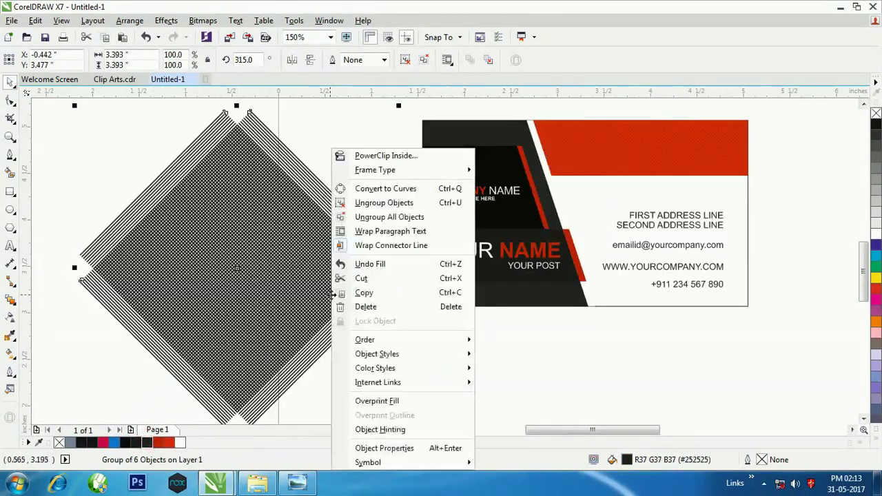
left_click(389, 153)
left_click(423, 267)
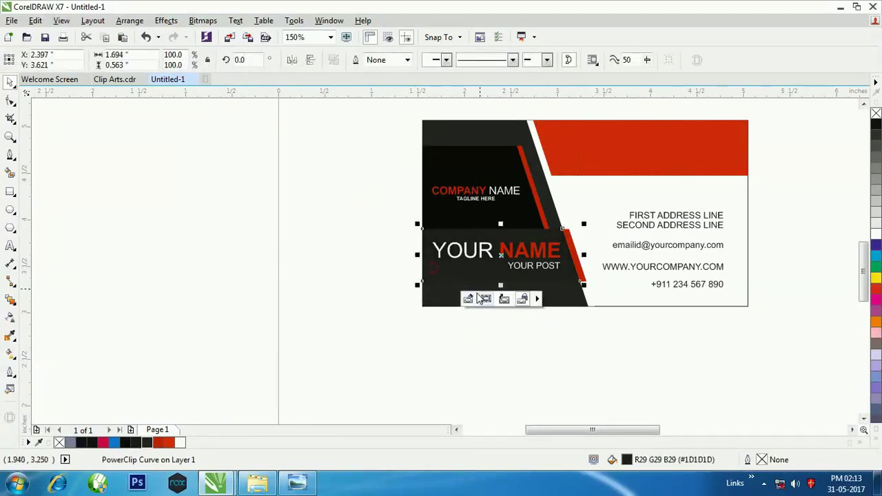
scroll(476, 272, "up", 4)
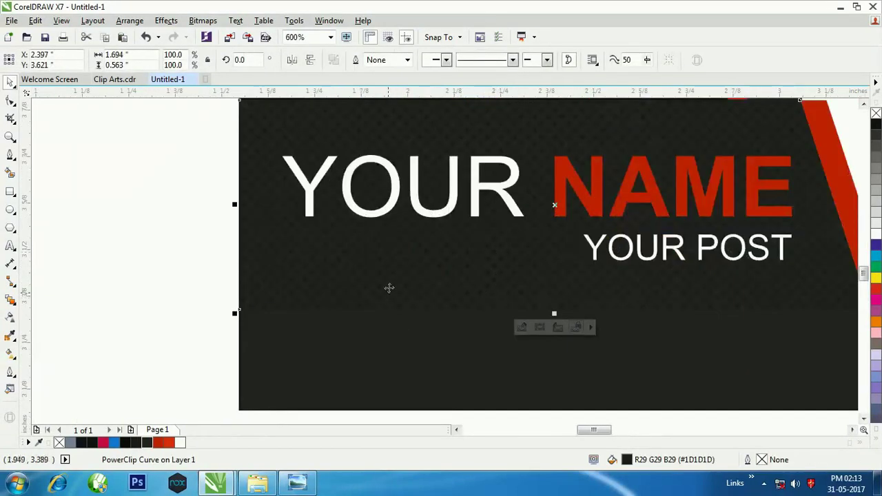
scroll(389, 288, "down", 4)
left_click(274, 320)
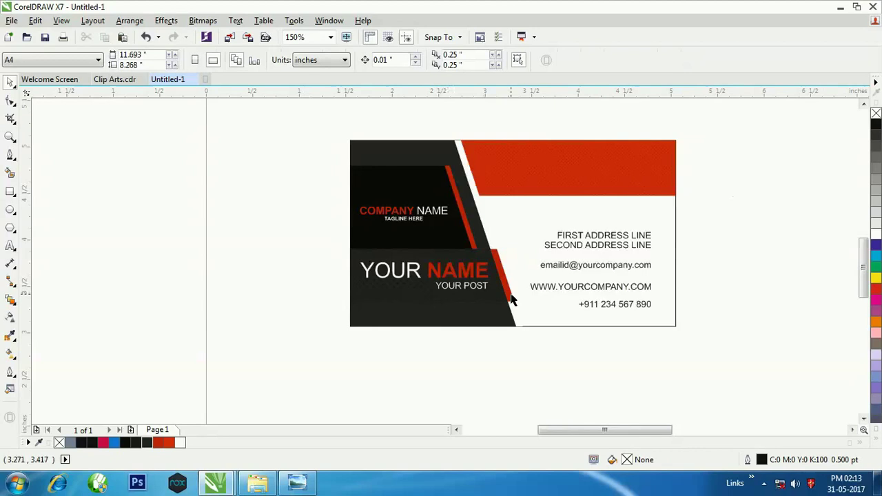
left_click(463, 362)
Move the remaining red striped block about 2.5 inches left and slightly up, closer to the card.
scroll(553, 242, "down", 2)
scroll(602, 250, "up", 2)
scroll(503, 256, "down", 4)
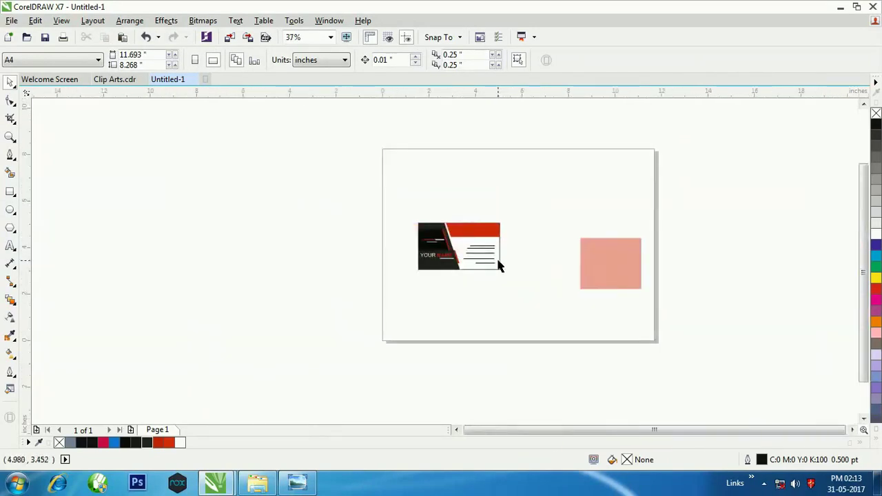
scroll(499, 267, "up", 2)
scroll(502, 263, "down", 1)
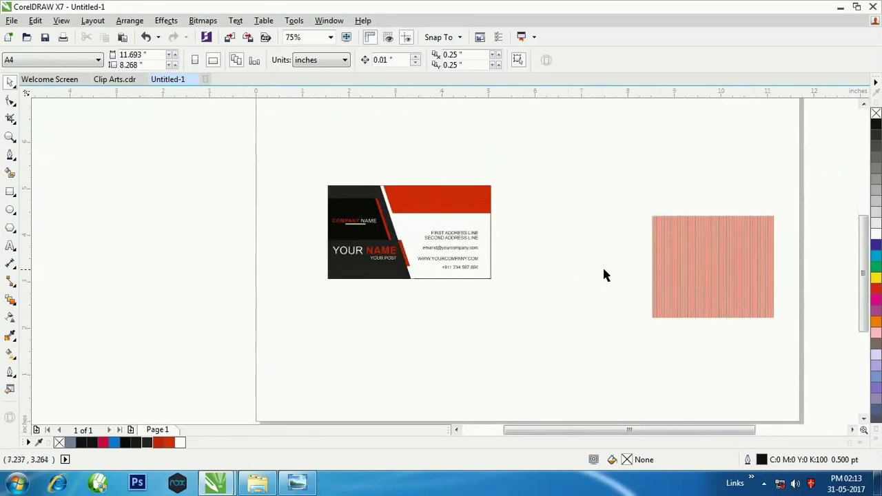
left_click(693, 278)
left_click_drag(729, 280, 612, 251)
left_click(455, 355)
Move the two address lines, email line and website line slightly up, away from the phone number line.
scroll(435, 268, "up", 1)
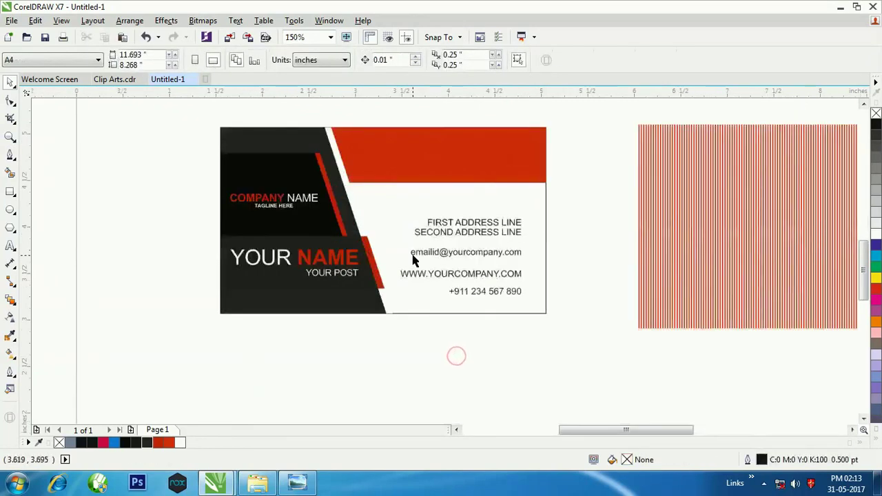
scroll(439, 228, "up", 1)
left_click_drag(641, 331, 383, 397)
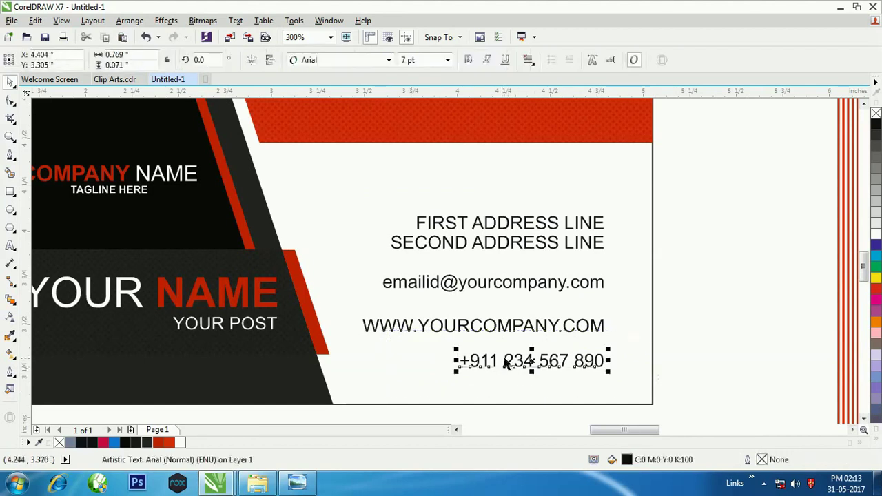
left_click(715, 305)
left_click_drag(712, 291, 762, 266)
left_click_drag(701, 190, 339, 350)
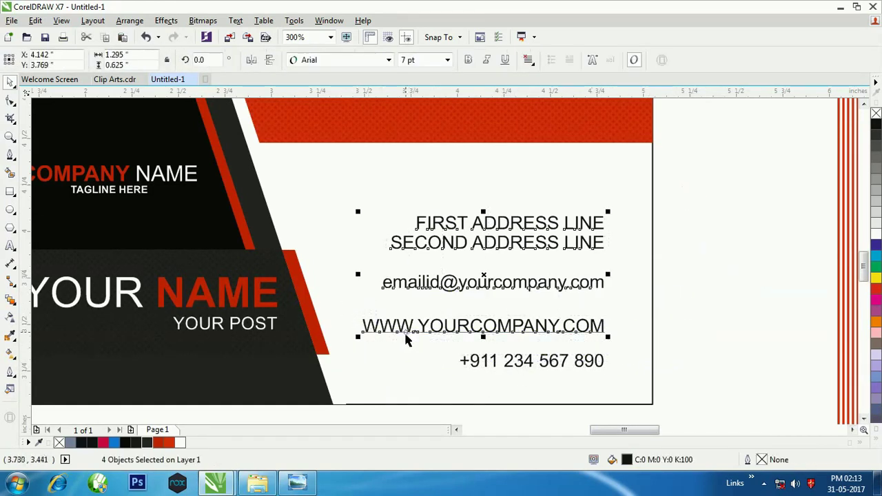
left_click_drag(407, 335, 408, 321)
left_click_drag(736, 164, 337, 313)
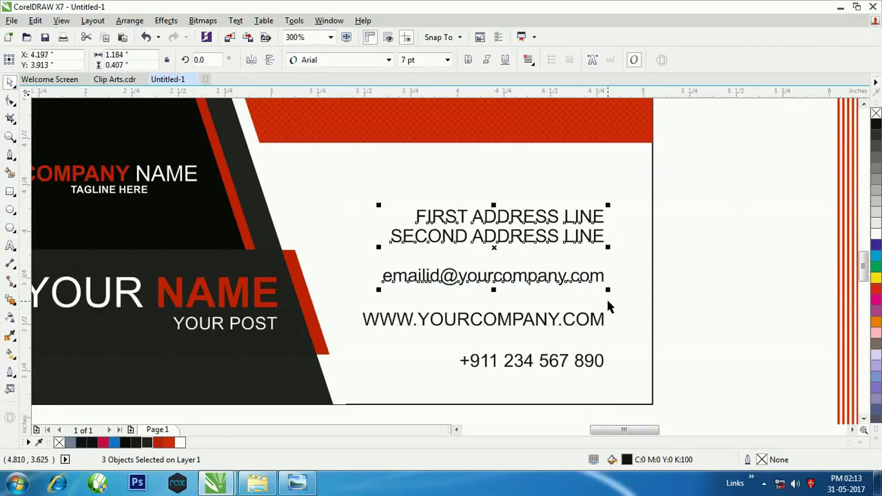
key("ctrl+z")
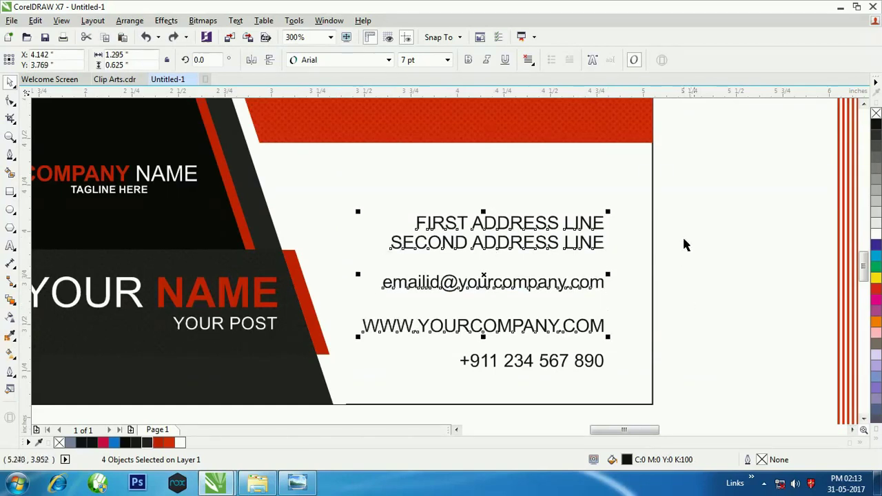
left_click_drag(500, 279, 500, 273)
Nudge the email and address lines up, and the two address lines once more, to open gaps between the contact lines.
left_click_drag(704, 179, 349, 307)
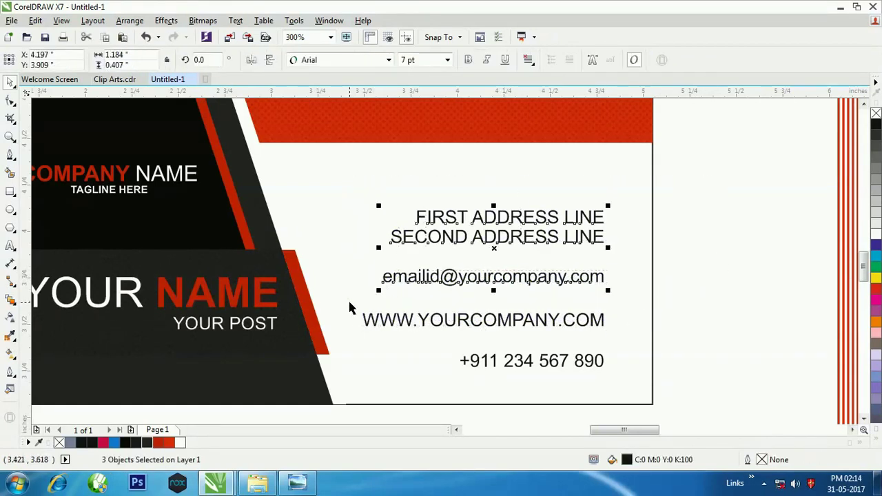
key("Up")
left_click_drag(725, 173, 356, 257)
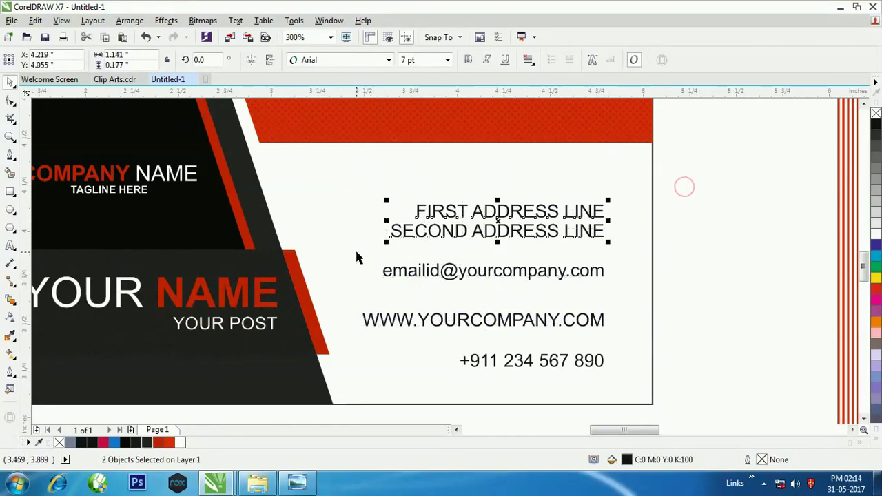
key("Up")
Move all five contact text lines about 0.11 inch left to leave room along the card's right edge.
left_click(698, 259)
left_click_drag(709, 167, 328, 384)
left_click_drag(463, 321, 443, 330)
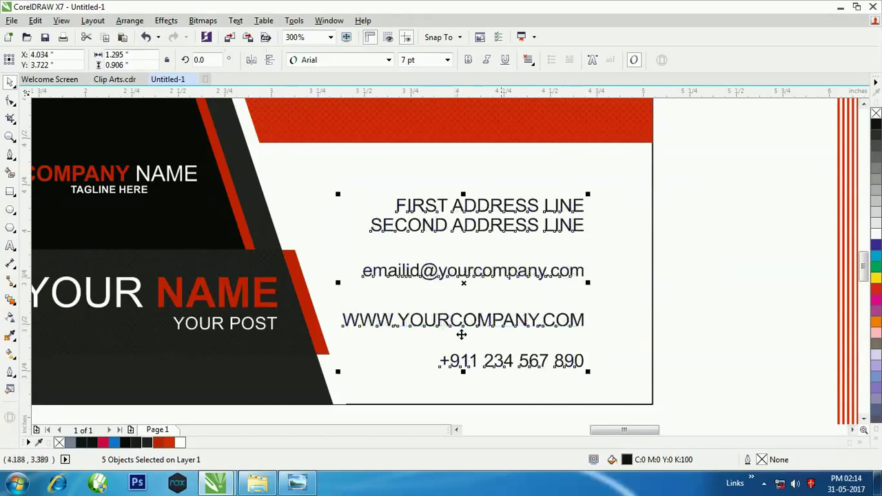
left_click(726, 296)
scroll(452, 234, "down", 2)
scroll(454, 227, "up", 2)
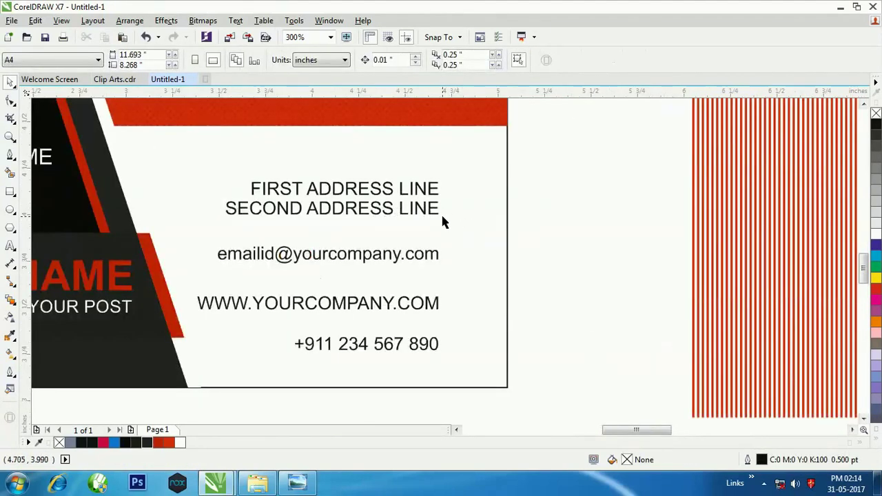
Draw a square about 0.186 inch wide right of the address lines, fill it with red #C12403 and remove its outline.
left_click(10, 192)
scroll(485, 190, "up", 2)
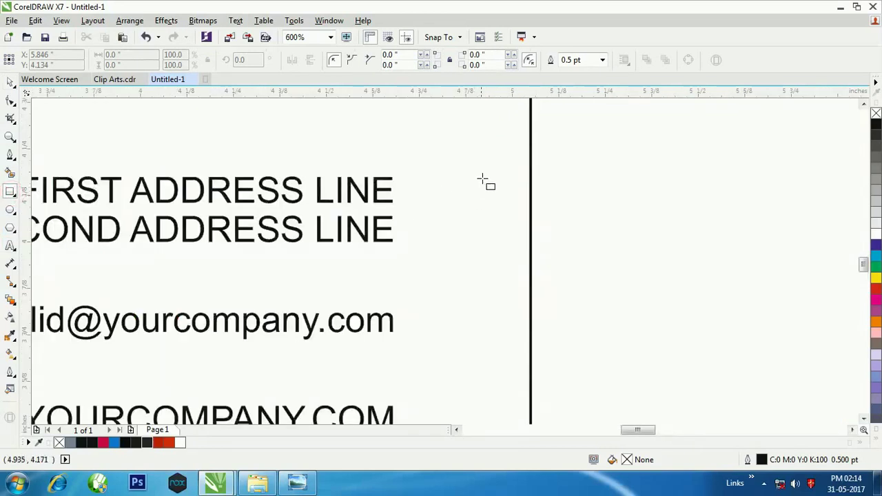
left_click_drag(490, 177, 419, 247)
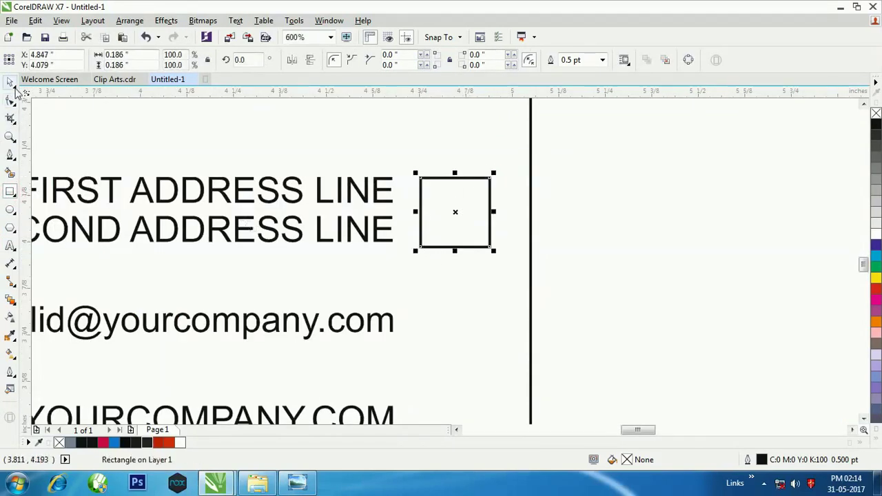
left_click(10, 82)
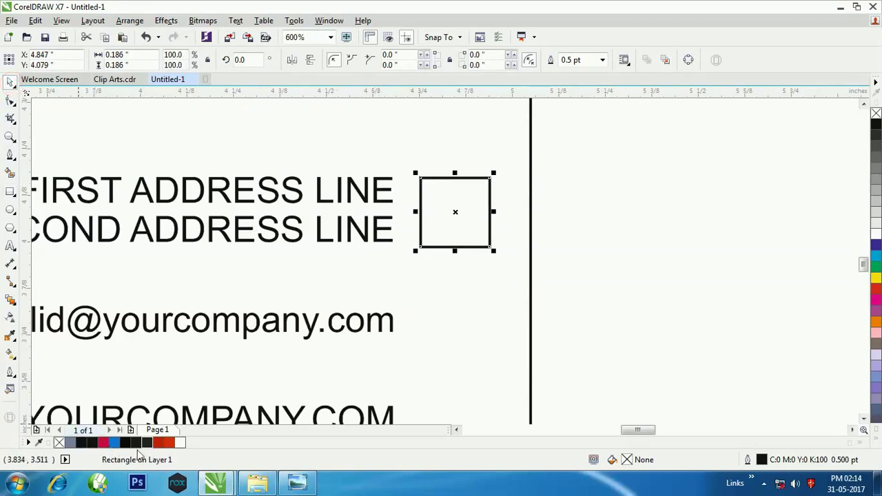
left_click(163, 445)
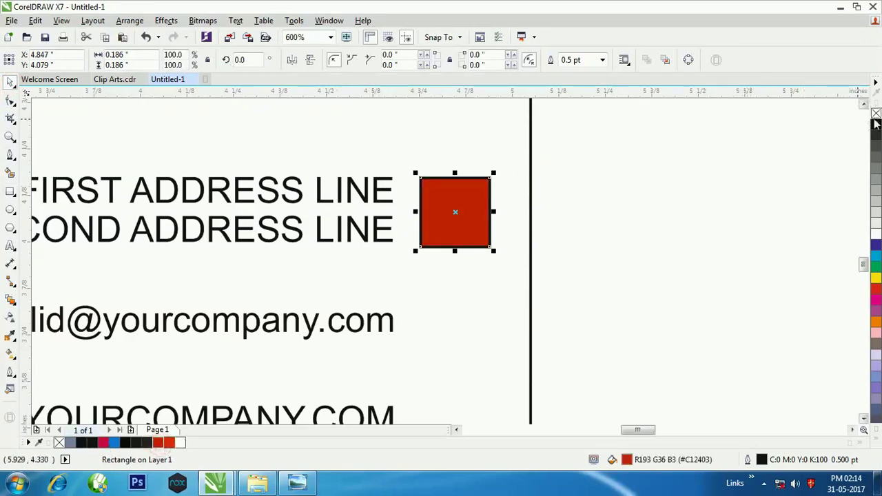
right_click(876, 113)
Skew the red square's top edge to the right into a parallelogram about 0.229 inch wide.
left_click(453, 213)
left_click_drag(458, 173, 474, 171)
scroll(543, 250, "down", 2)
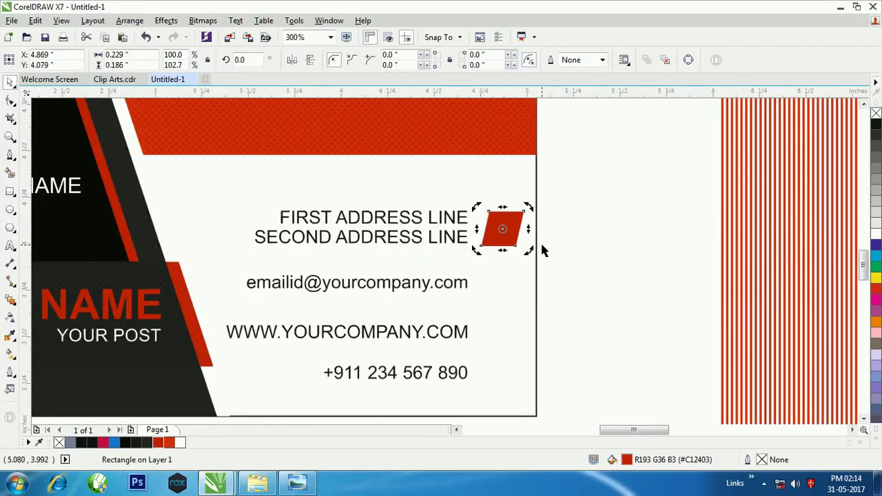
scroll(502, 235, "up", 2)
Place the parallelogram beside the address lines and make three copies straight below it, about 0.29 inch apart.
left_click(512, 229)
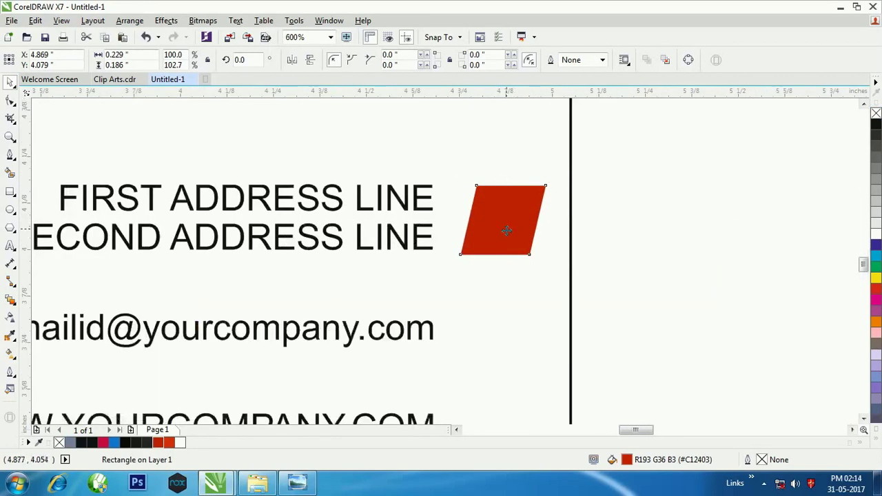
left_click_drag(507, 226, 503, 325)
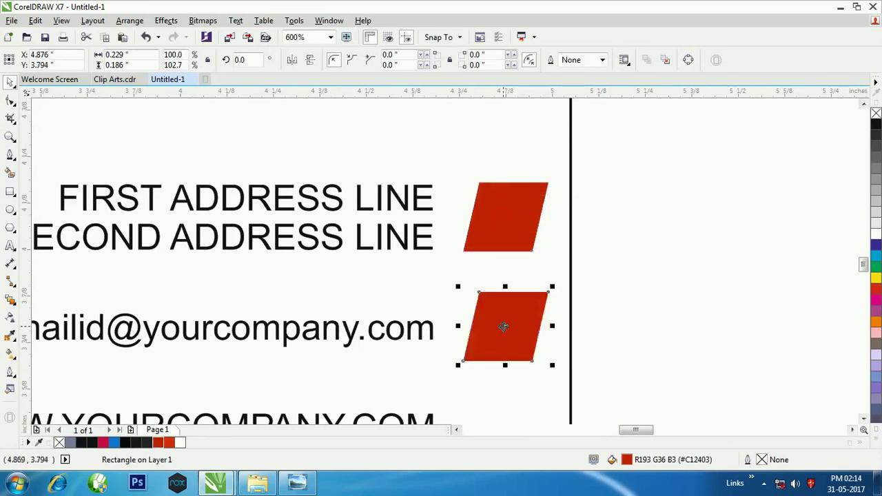
scroll(503, 325, "down", 2)
key("ctrl+r")
key("ctrl+r")
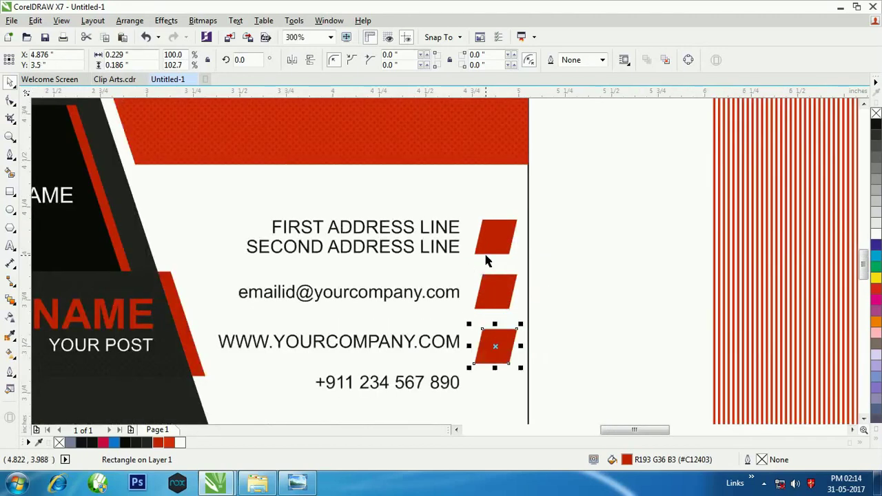
scroll(482, 324, "down", 2)
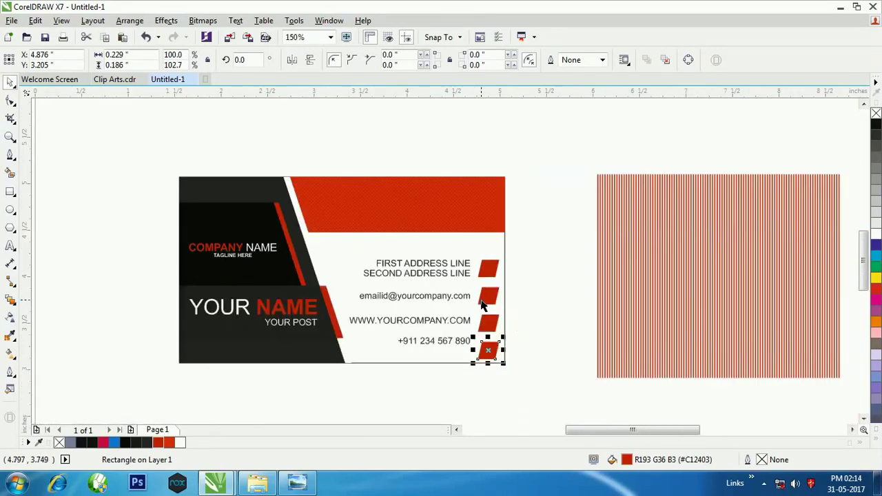
scroll(478, 334, "up", 2)
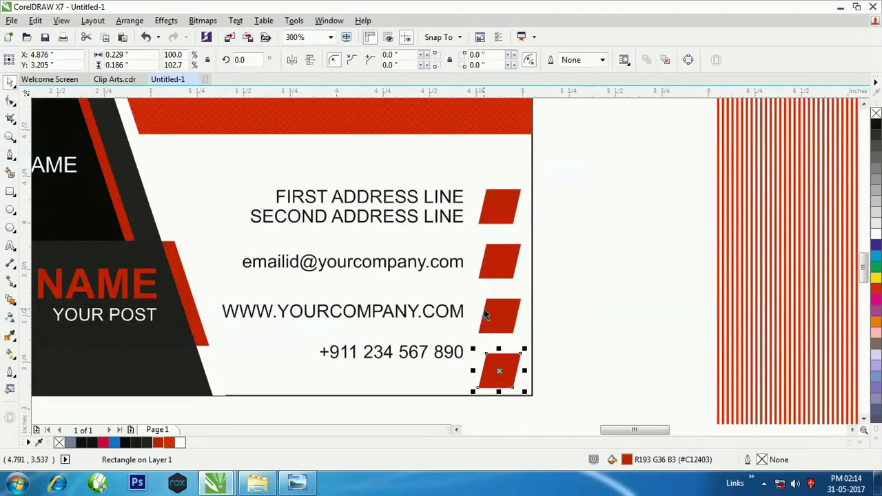
Group the two address lines into one object.
left_click(449, 218)
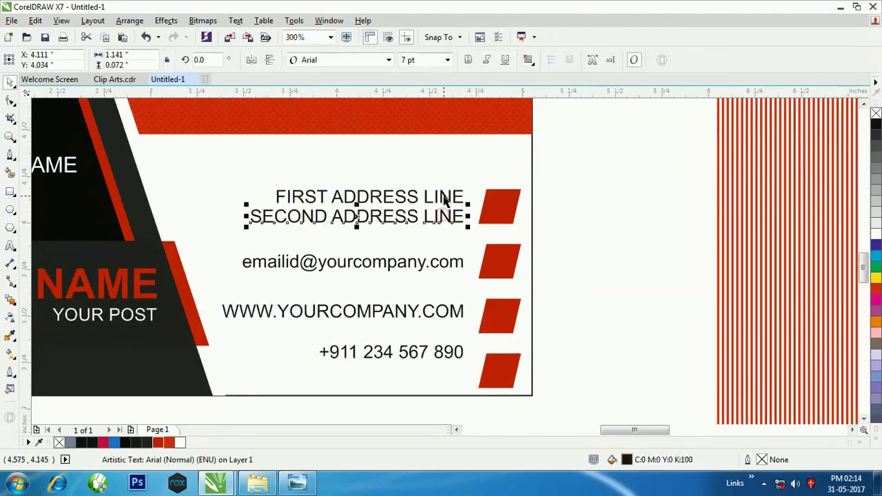
left_click(445, 198, "shift")
right_click(443, 196)
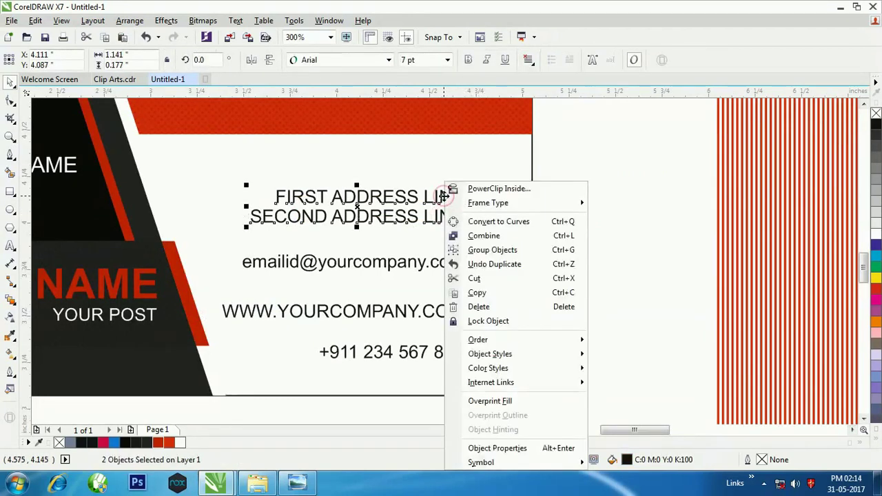
left_click(491, 250)
left_click(567, 208)
Centre each parallelogram vertically on its own contact line: address, email, website and phone number.
left_click_drag(584, 168, 232, 241)
left_click_drag(557, 235, 220, 285)
left_click(553, 278)
left_click_drag(555, 282, 199, 339)
left_click_drag(584, 331, 262, 401)
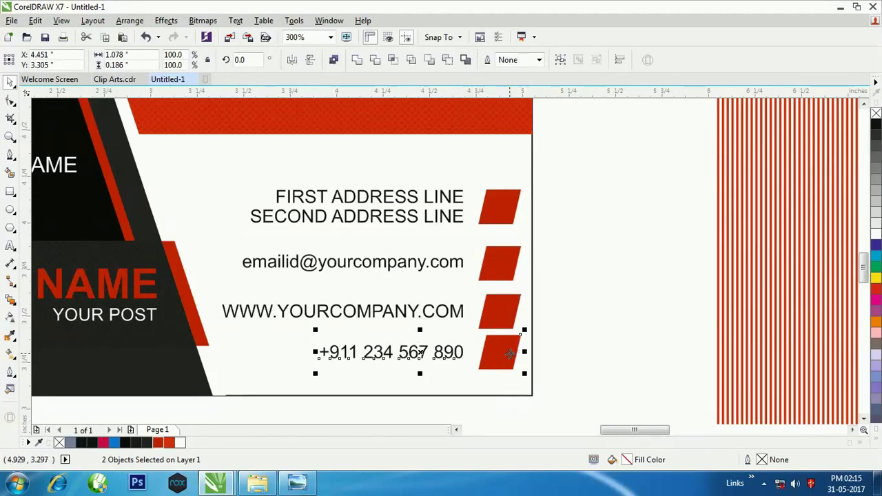
Move the website and phone rows with their parallelograms about 0.06 inch down, away from the email row.
left_click(563, 336)
left_click_drag(575, 220, 197, 387)
scroll(513, 312, "up", 2)
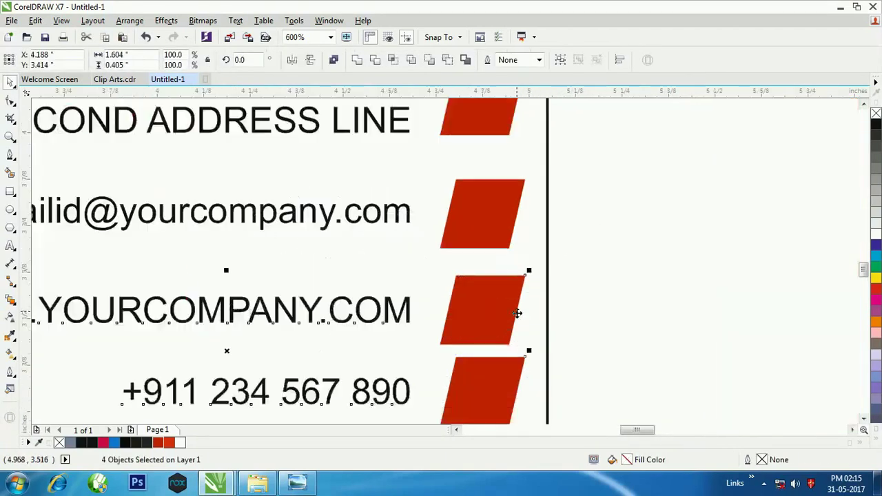
left_click_drag(505, 304, 231, 411)
scroll(488, 279, "down", 2)
Move the phone number and its parallelogram down about 0.08 inch to match the spacing of the other contact rows.
left_click(491, 390)
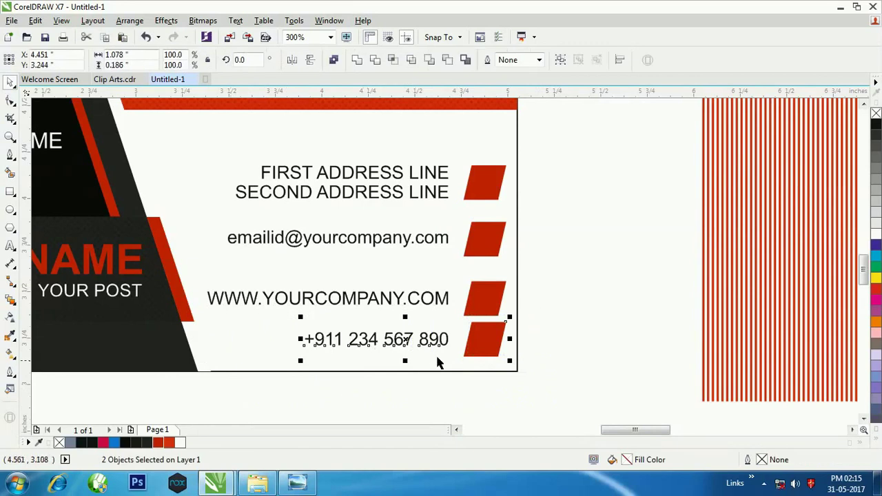
left_click_drag(486, 337, 494, 360)
scroll(494, 361, "up", 2)
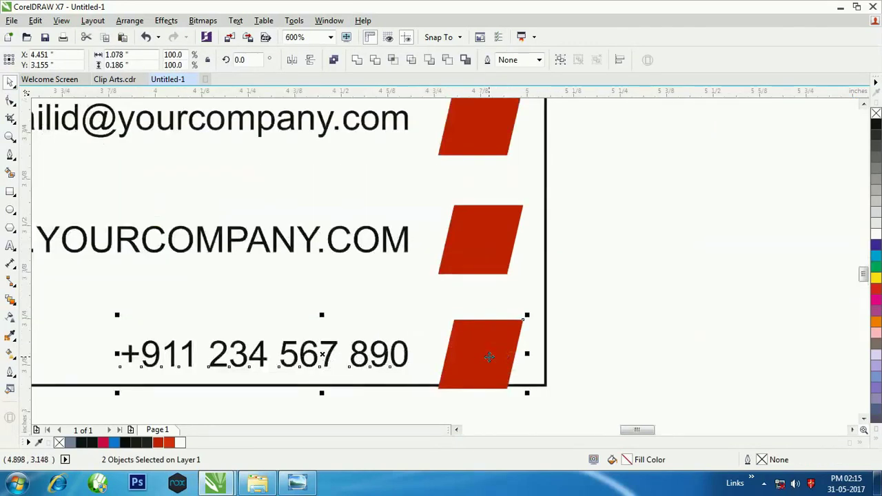
key("Down")
key("Down")
key("Down")
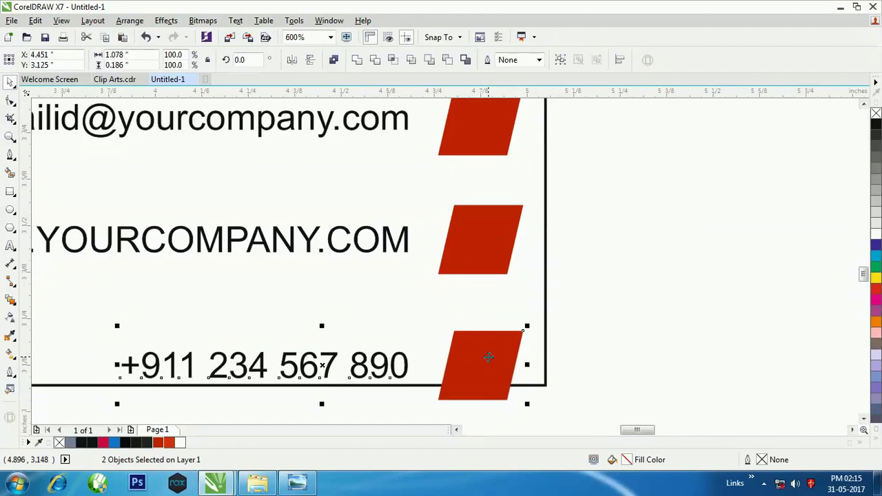
scroll(517, 348, "down", 2)
key("Up")
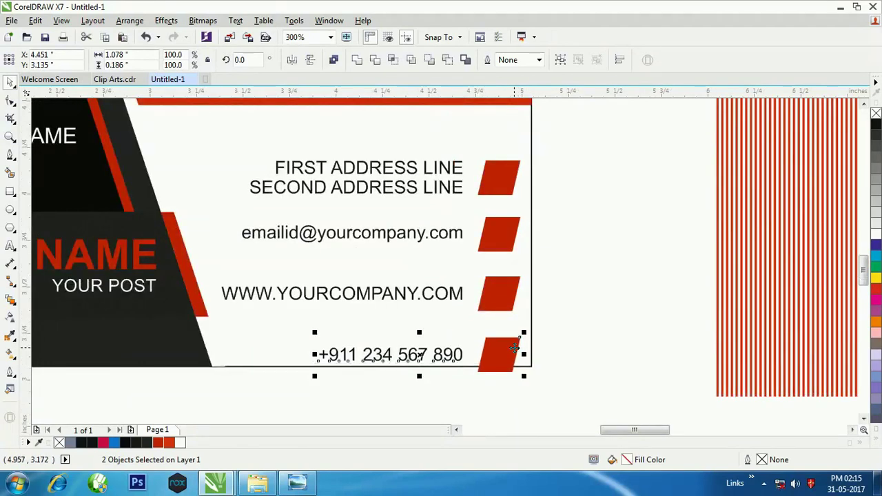
key("Up")
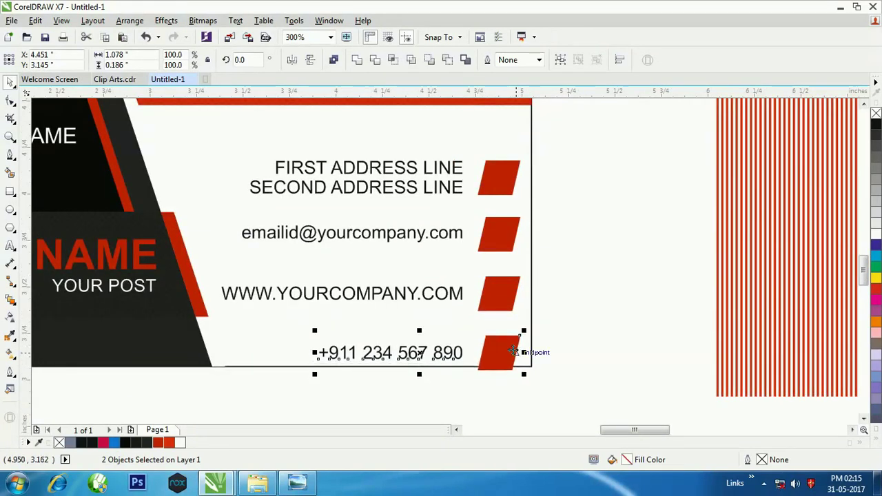
key("Up")
left_click_drag(574, 260, 188, 412)
Move all contact rows with their parallelograms about 0.1 inch up and 0.03 inch left, inside the card's white area.
left_click_drag(563, 158, 120, 420)
key("ctrl+z")
left_click_drag(576, 122, 220, 426)
scroll(301, 410, "up", 2)
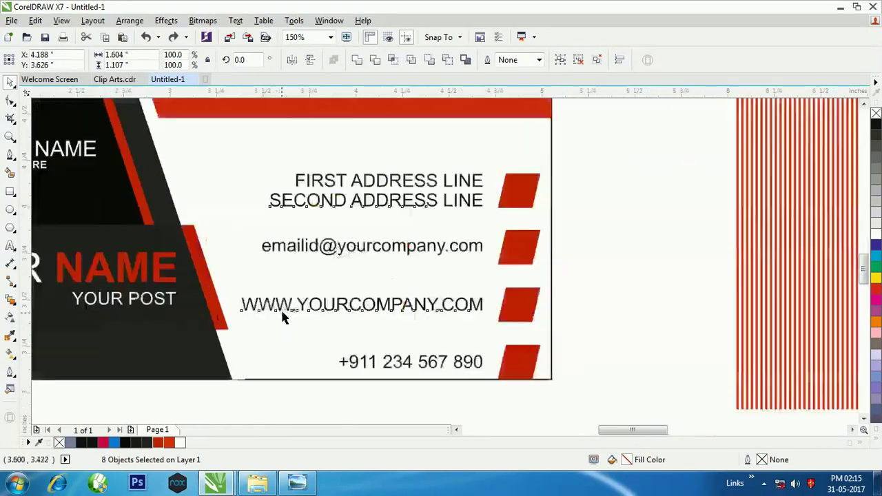
left_click_drag(319, 305, 309, 293)
left_click_drag(490, 290, 496, 287)
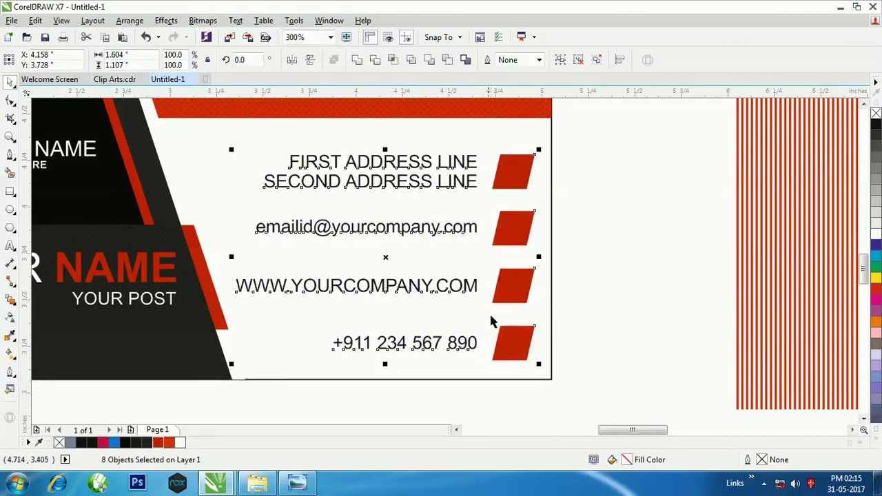
left_click(570, 350)
scroll(385, 309, "down", 1)
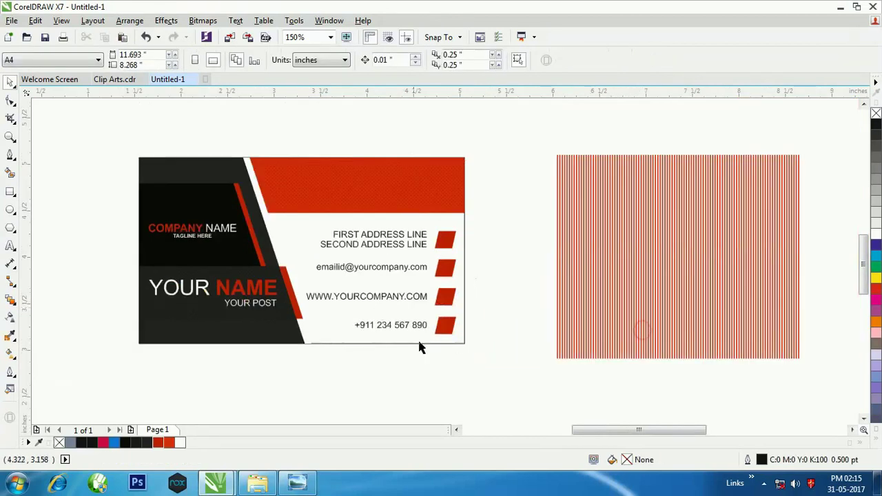
Draw a vertical bar about 0.028 × 1.406 inches through the parallelograms, fill it with red #D5310E and remove its outline.
scroll(452, 303, "up", 1)
left_click(10, 192)
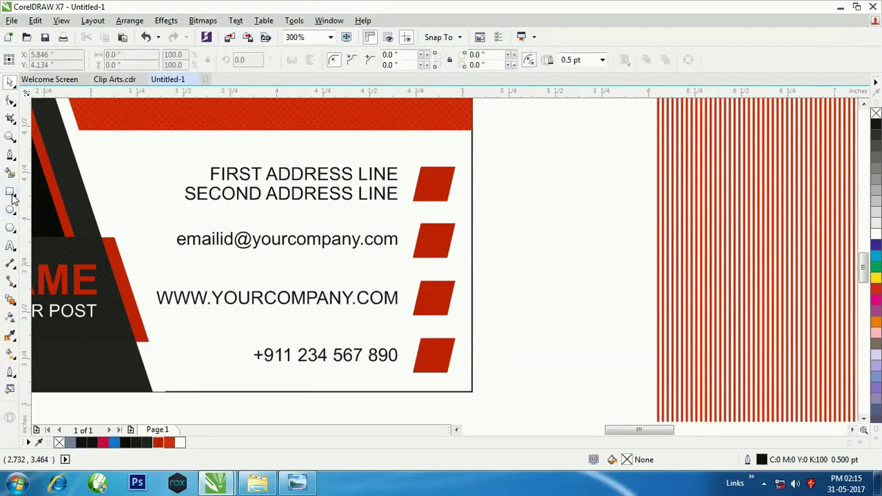
left_click_drag(421, 129, 427, 393)
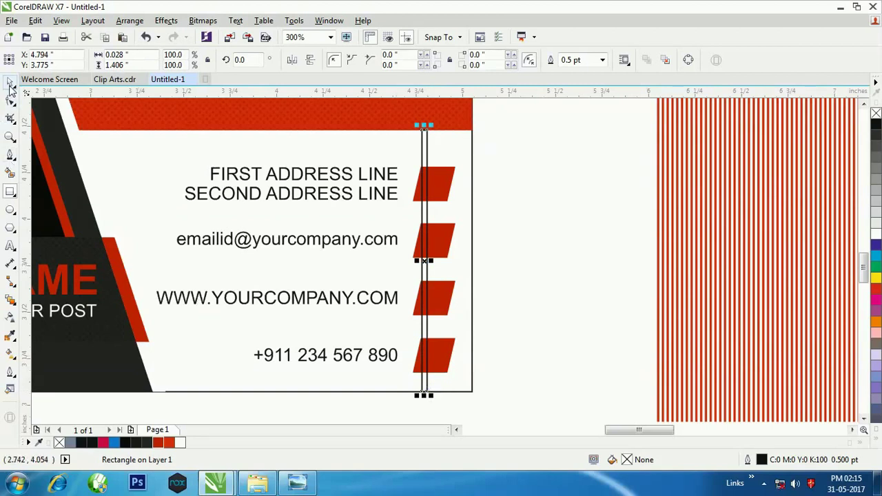
left_click(169, 443)
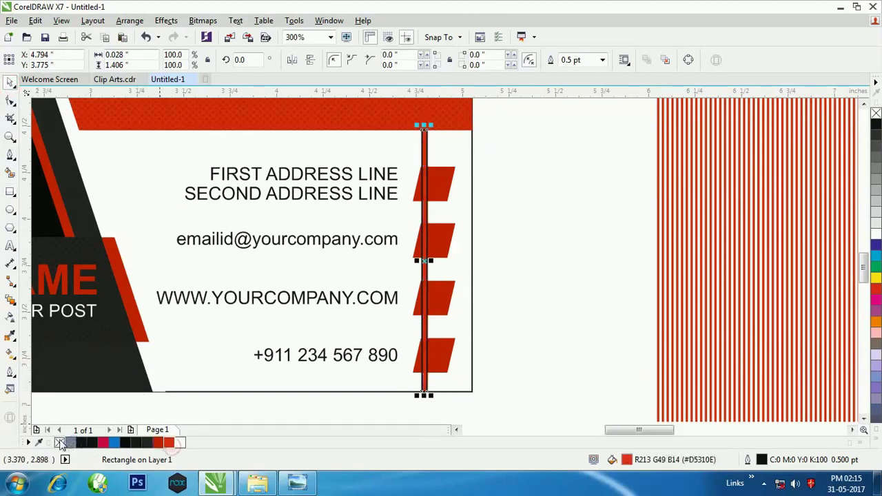
right_click(59, 442)
Center the vertical red bar horizontally on the parallelogram beside the email line.
scroll(441, 241, "up", 2)
left_click_drag(407, 280, 421, 281)
left_click(452, 259, "shift")
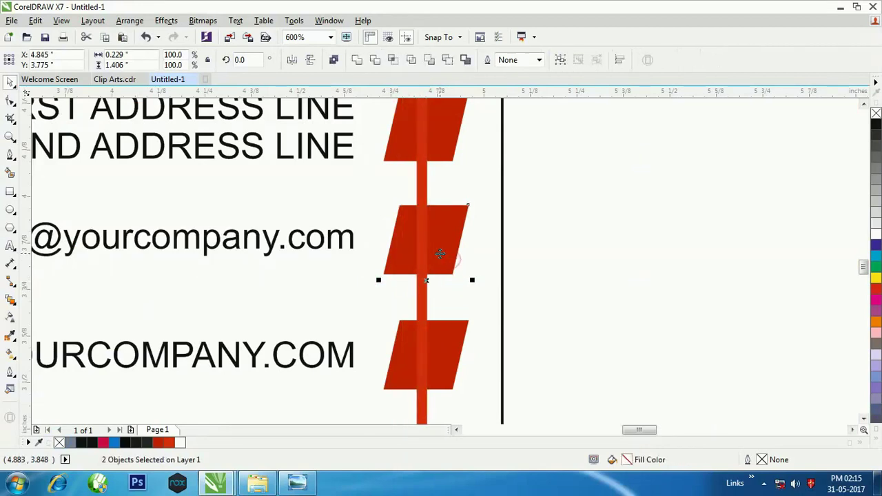
key("c")
scroll(525, 283, "down", 2)
left_click(525, 287)
Bring the four red parallelograms beside the contact lines to the front of the page, over the vertical bar.
left_click_drag(509, 165, 383, 393)
right_click(438, 368)
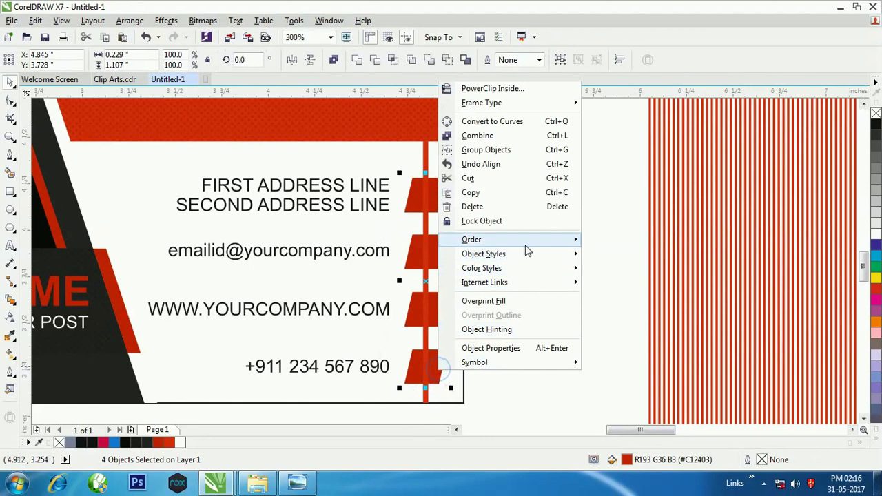
mouse_move(549, 241)
left_click(613, 240)
left_click(518, 259)
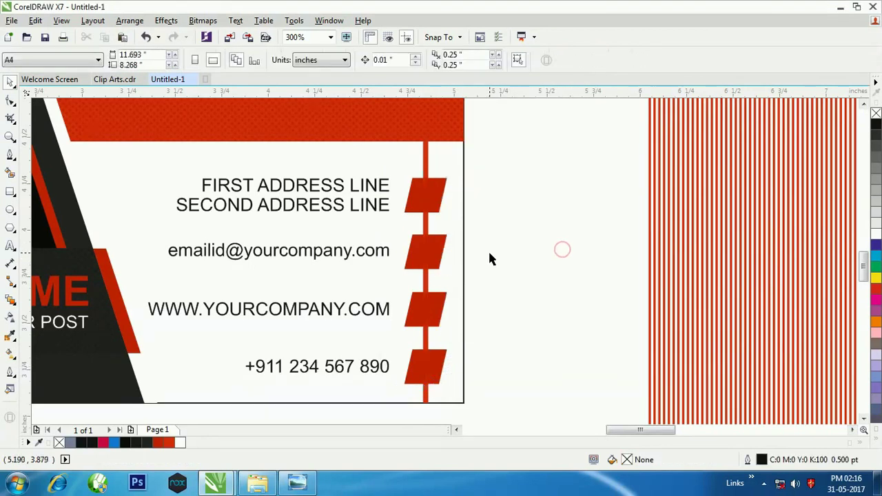
scroll(488, 256, "down", 2)
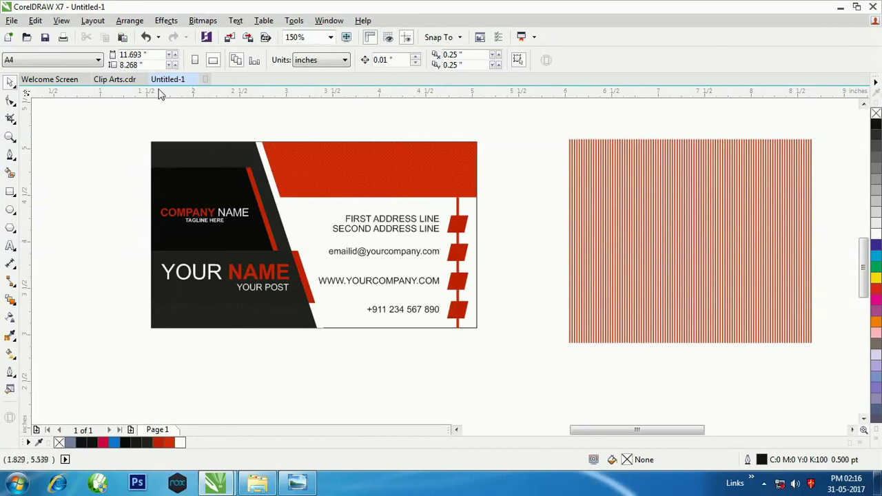
Copy the magnifying glass icon from Clip Arts.cdr and paste it into the Untitled-1 business card document.
left_click(115, 80)
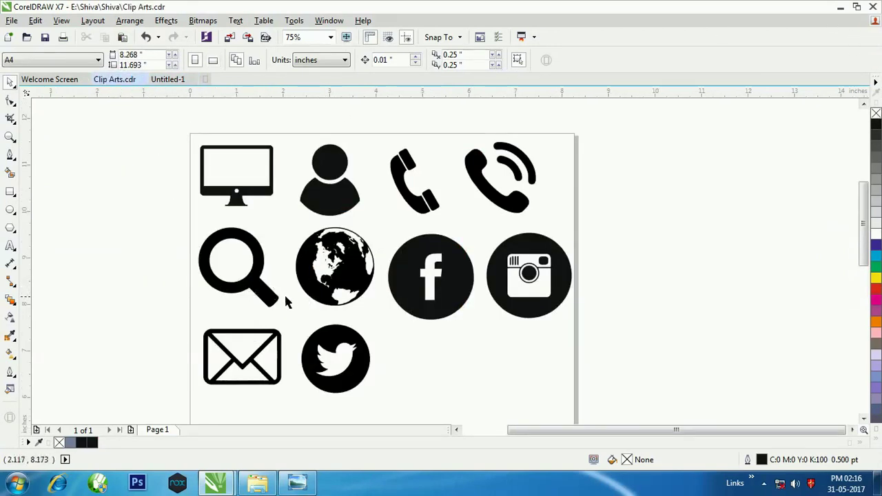
left_click(260, 296)
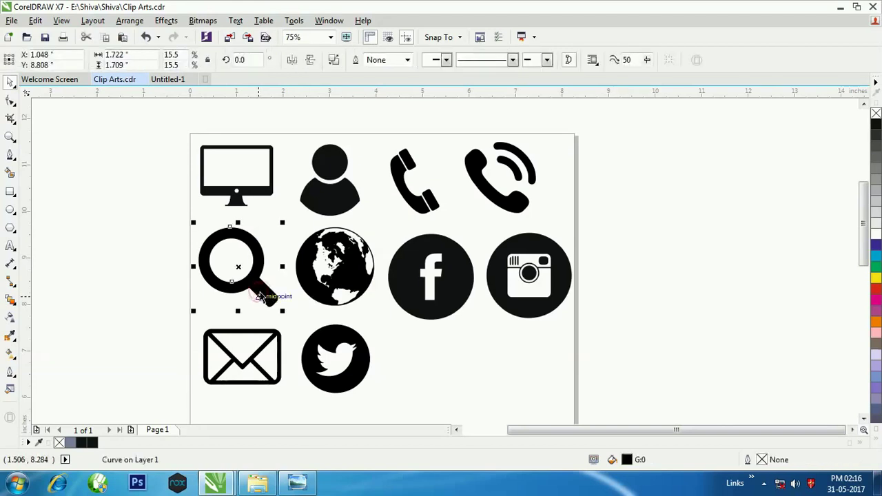
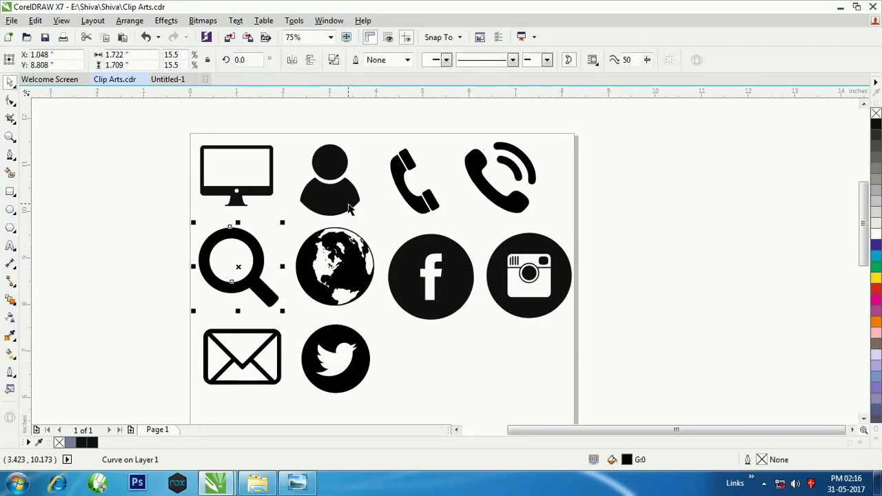
right_click(254, 273)
left_click(275, 262)
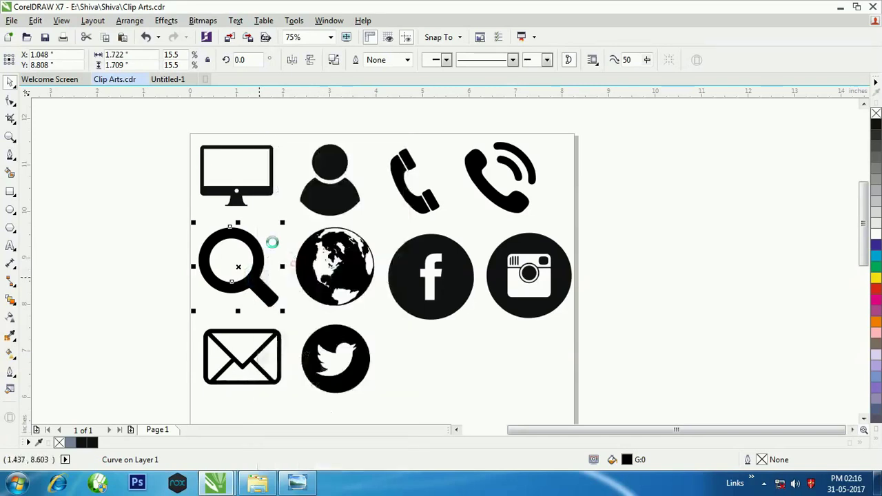
left_click(168, 81)
right_click(503, 313)
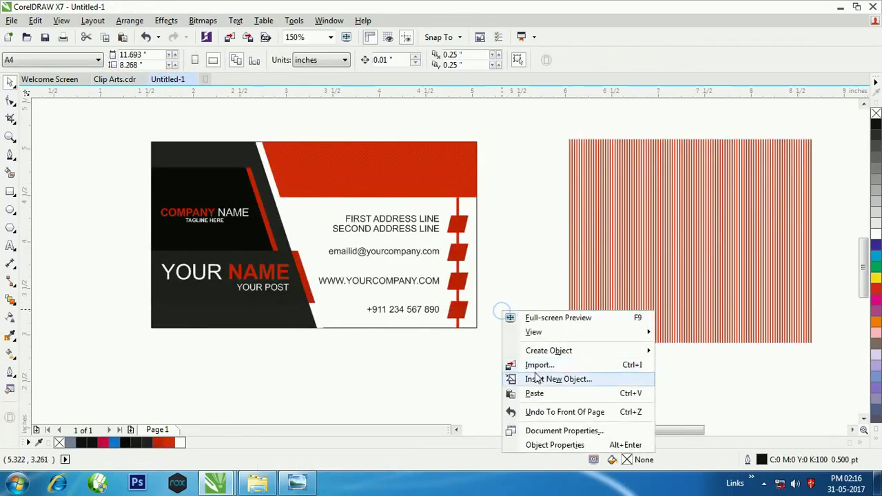
left_click(534, 393)
Scale the magnifying glass to about 0.099 × 0.098 inches, place it on the address parallelogram and fill it with white #FFFFFF.
scroll(441, 329, "down", 2)
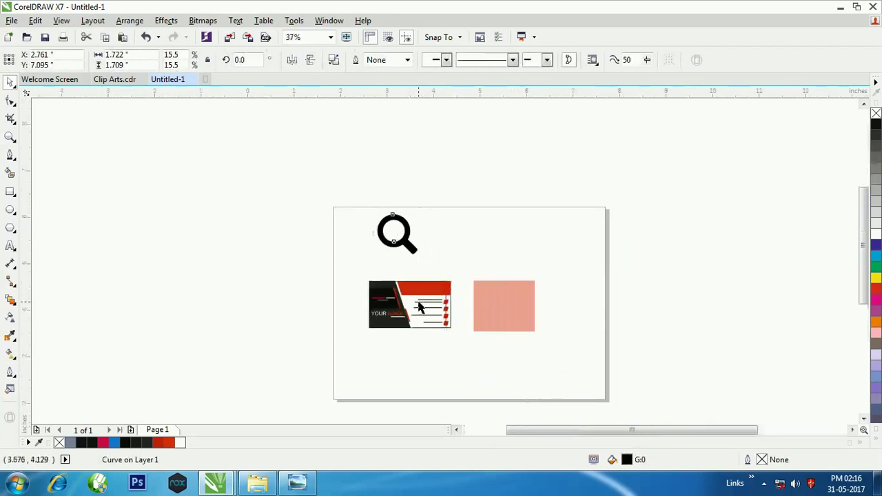
scroll(423, 310, "up", 1)
left_click_drag(421, 211, 448, 215)
scroll(489, 334, "up", 2)
scroll(436, 194, "up", 1)
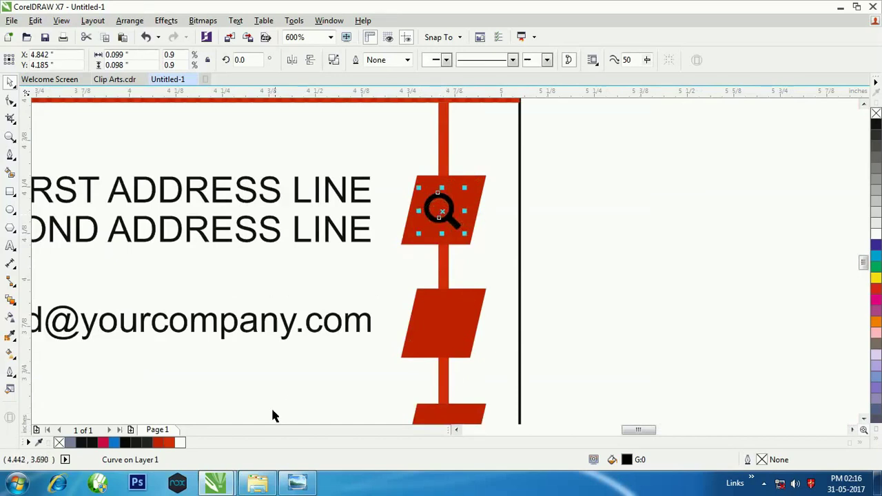
left_click(169, 442)
left_click(178, 442)
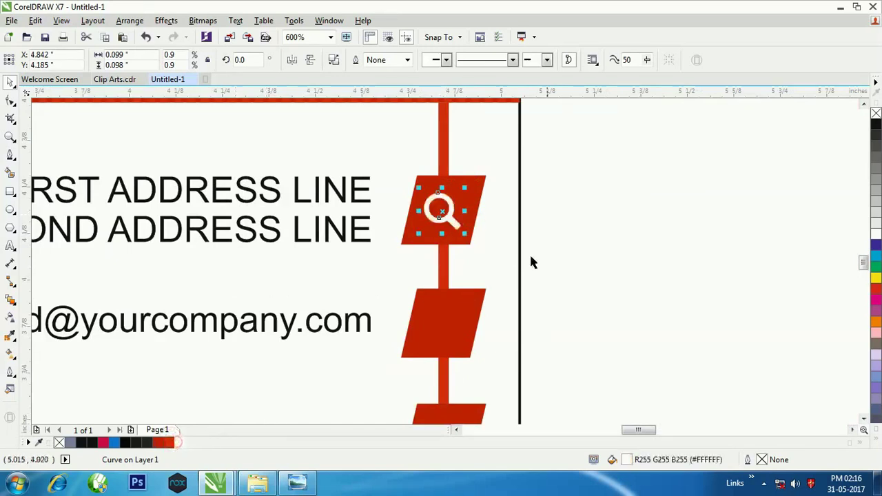
scroll(565, 190, "down", 1)
left_click(565, 199)
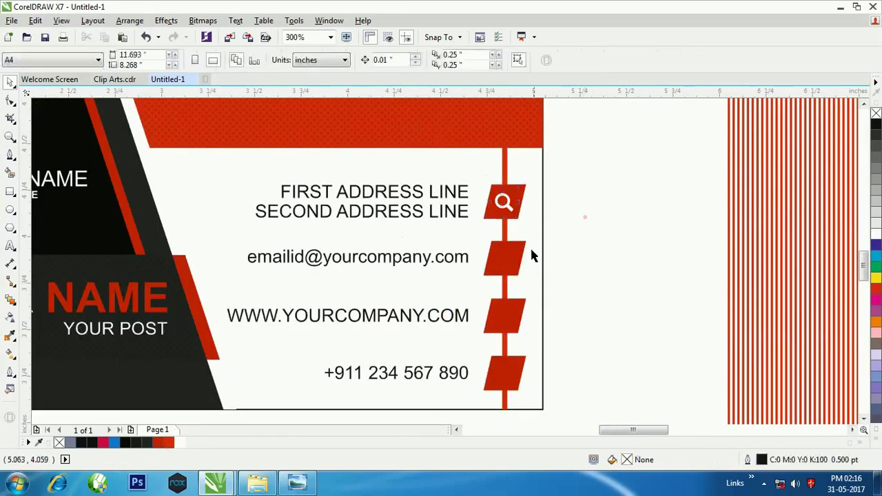
Return to the Clip Arts.cdr document with the icon collection.
left_click(131, 80)
left_click(353, 274)
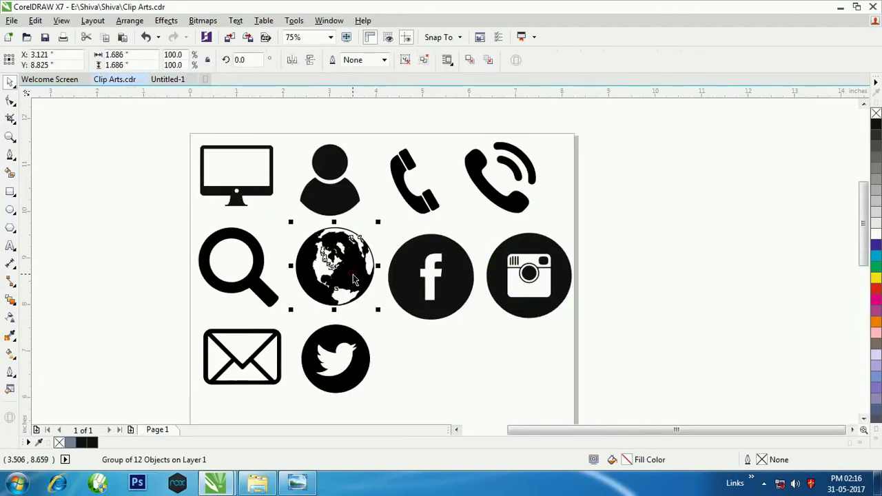
left_click(267, 349, "shift")
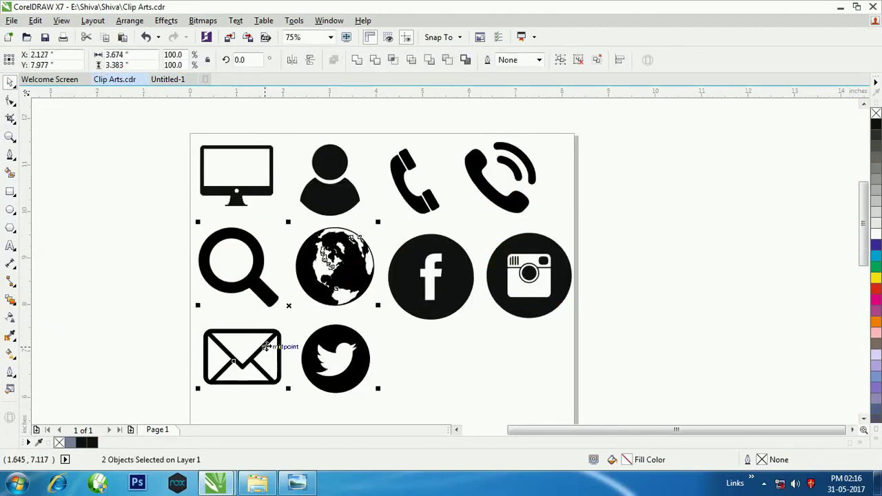
left_click(529, 383)
left_click(336, 296)
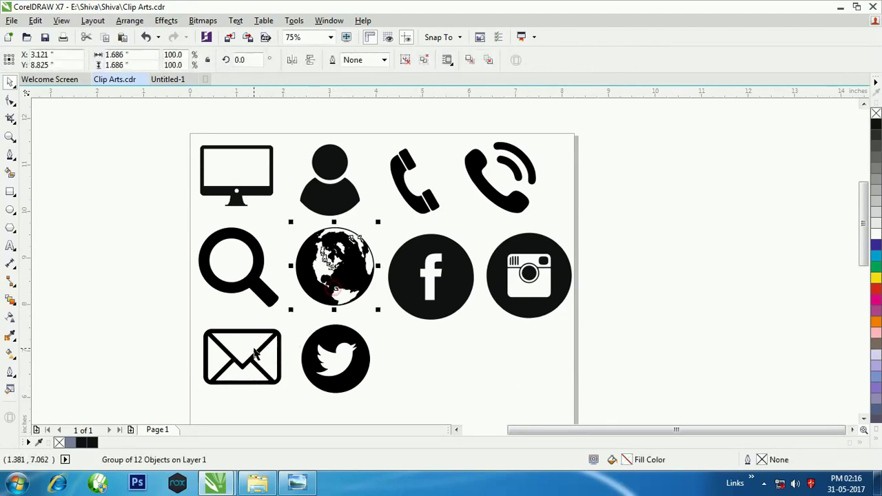
left_click(486, 372)
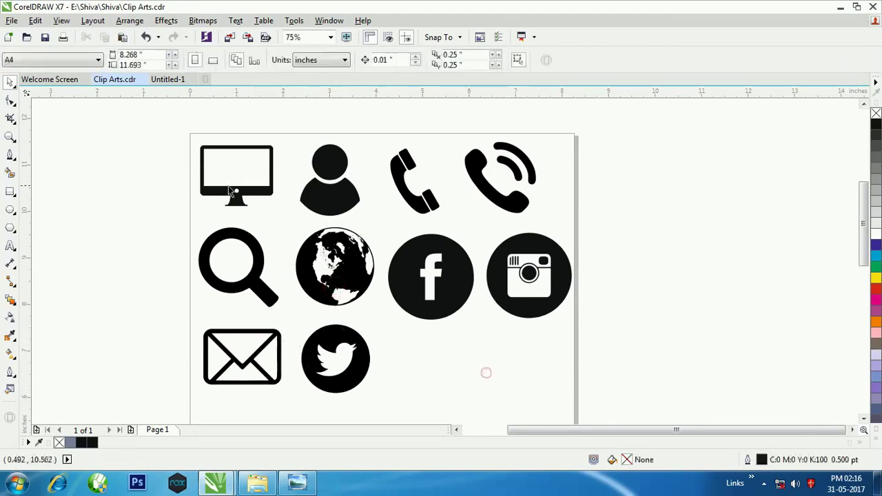
Copy the monitor, envelope and plain telephone handset icons from Clip Arts.cdr and paste them into Untitled-1.
left_click(256, 356, "shift")
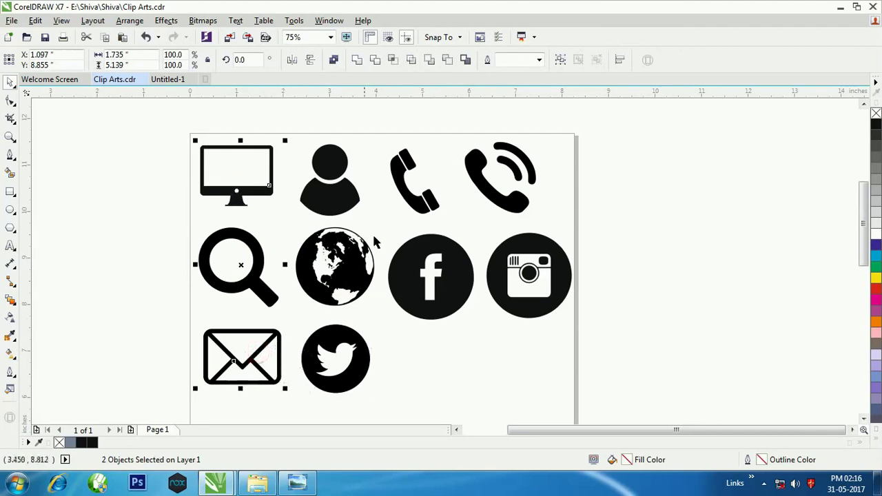
left_click(416, 199, "shift")
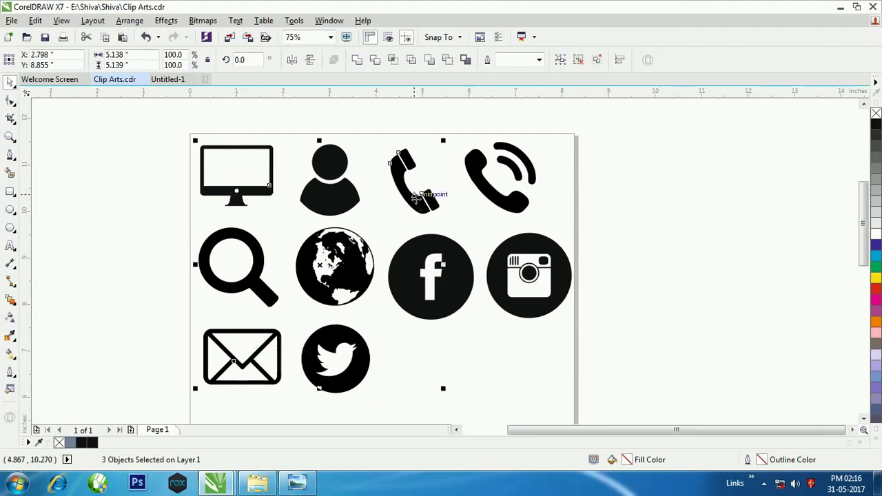
right_click(415, 198)
left_click(444, 293)
left_click(167, 79)
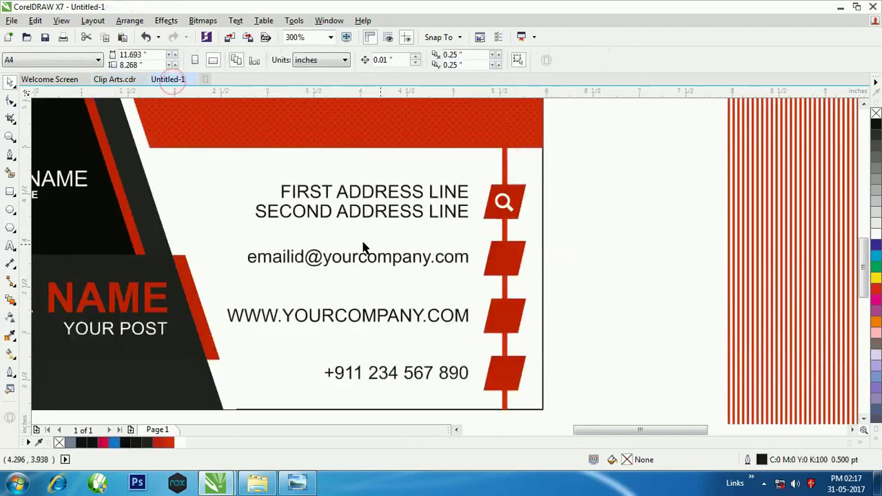
scroll(362, 250, "down", 2)
right_click(403, 348)
left_click(436, 298)
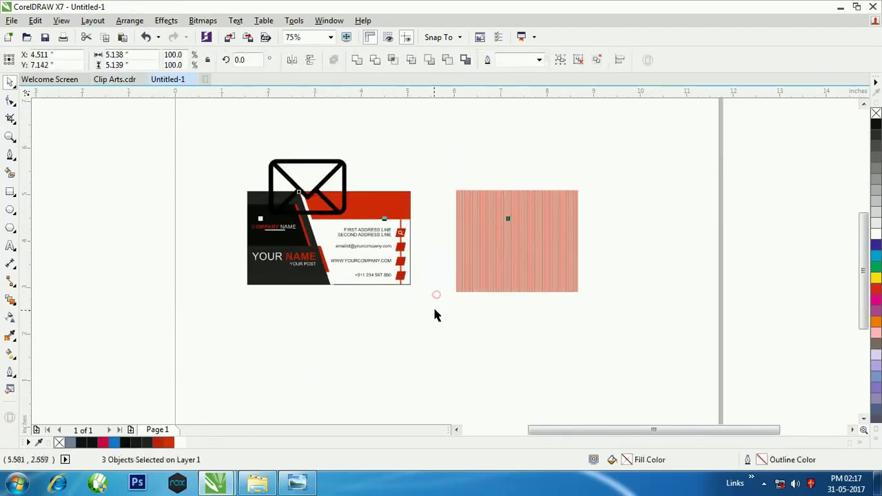
Move the pasted icons off the card and shrink the envelope to about 0.143 × 0.102, monitor 0.133 × 0.111 and handset 0.09 × 0.12 inches.
left_click_drag(336, 165, 505, 317)
left_click(409, 374)
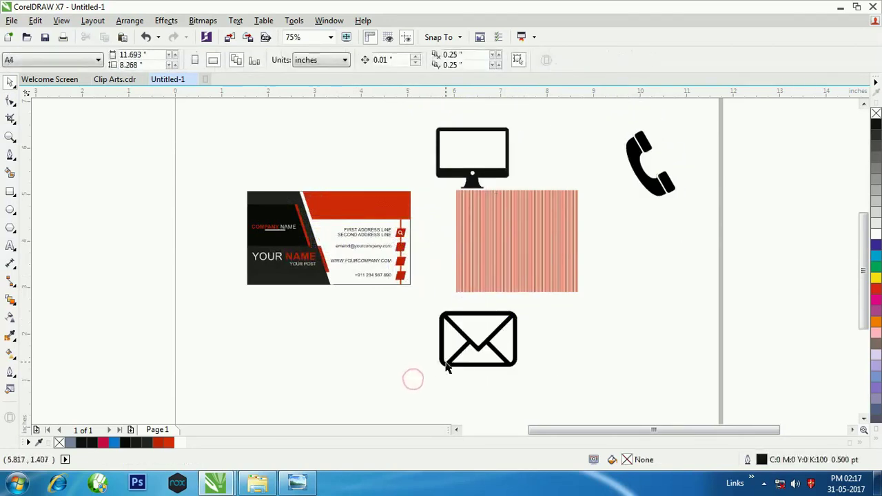
left_click(478, 369)
left_click_drag(522, 372, 446, 317)
left_click(454, 175)
left_click_drag(455, 173, 443, 133)
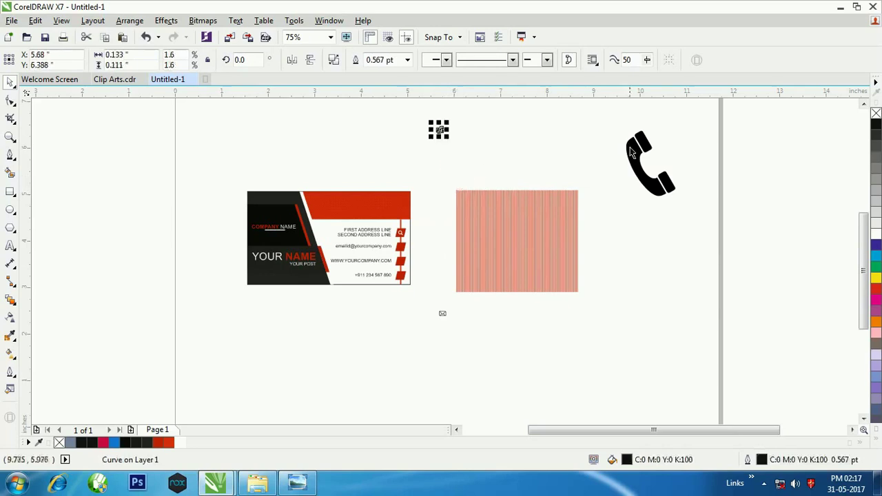
left_click(637, 158)
left_click_drag(678, 197, 437, 295)
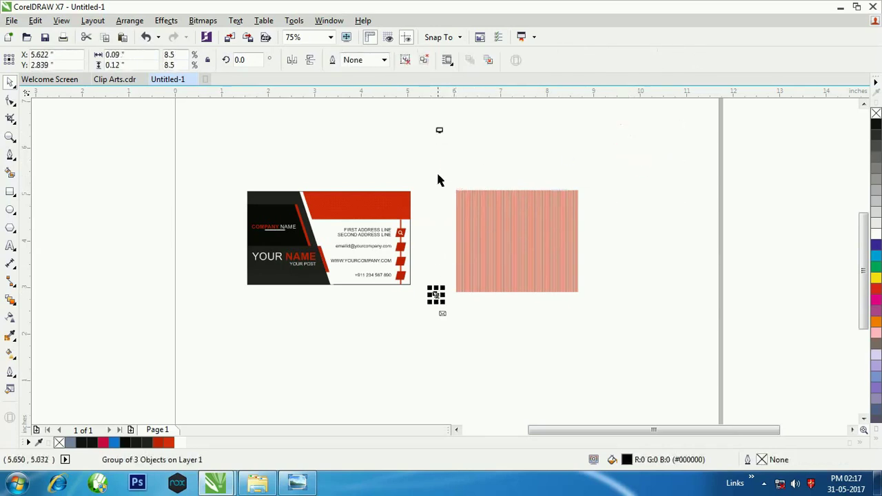
Gather the small monitor, handset and envelope icons in the blank space beside the card's contact rows.
left_click(441, 132)
left_click_drag(441, 132, 413, 282)
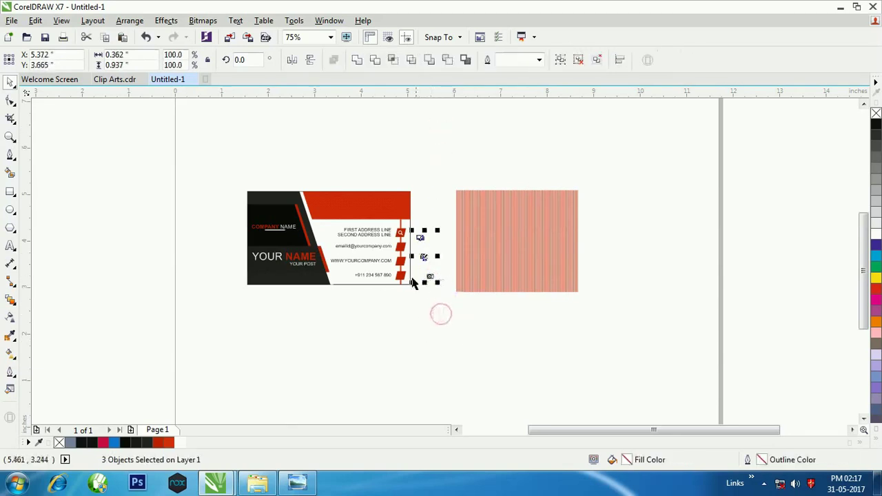
scroll(412, 248, "up", 3)
left_click(524, 238)
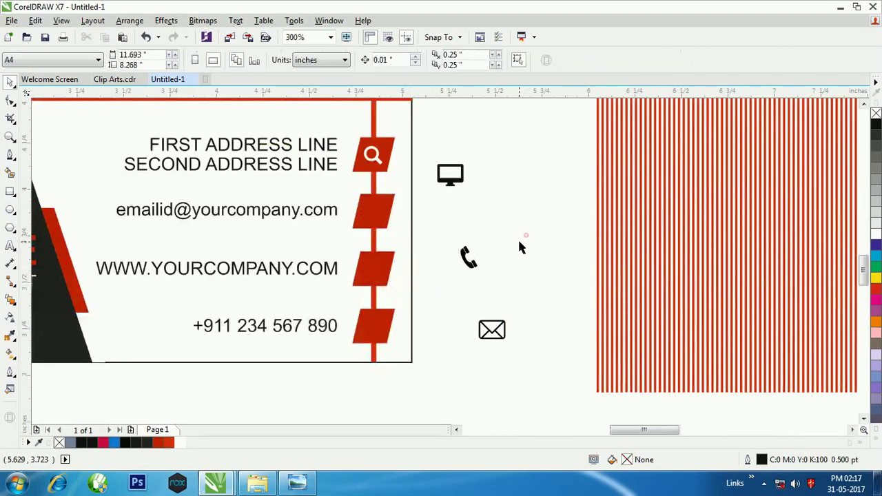
Place the monitor icon on the red parallelogram beside the website line.
left_click(449, 183)
left_click_drag(458, 180, 382, 279)
scroll(381, 279, "up", 2)
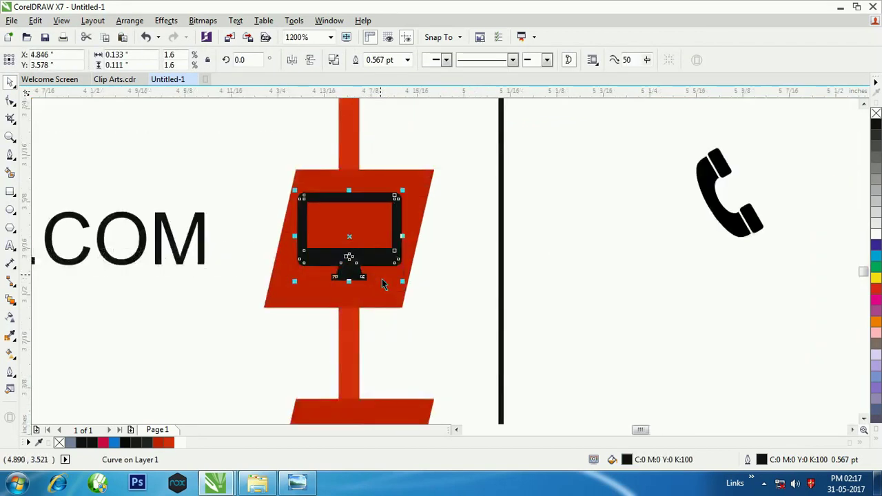
left_click(181, 442)
key("ctrl+z")
left_click(581, 305)
Fill the monitor icon with white #FFFFFF, remove its outline and shift it about 0.006 inch down within its parallelogram.
left_click(394, 248)
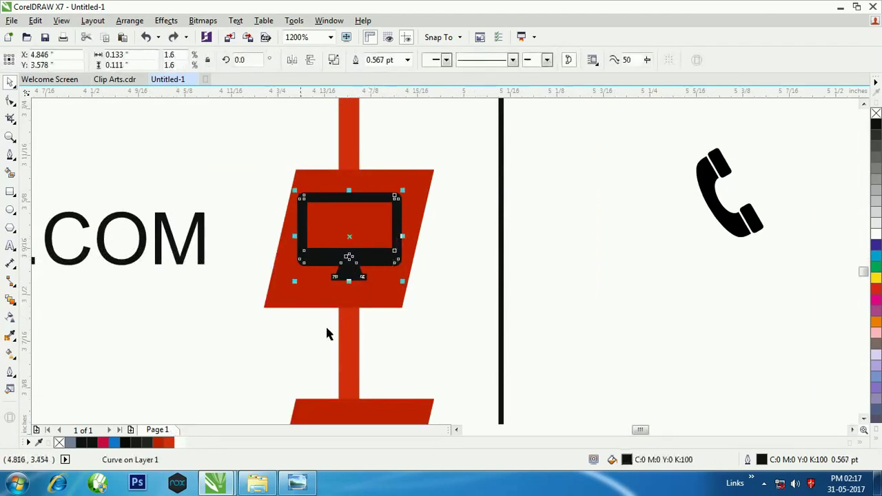
left_click(179, 443)
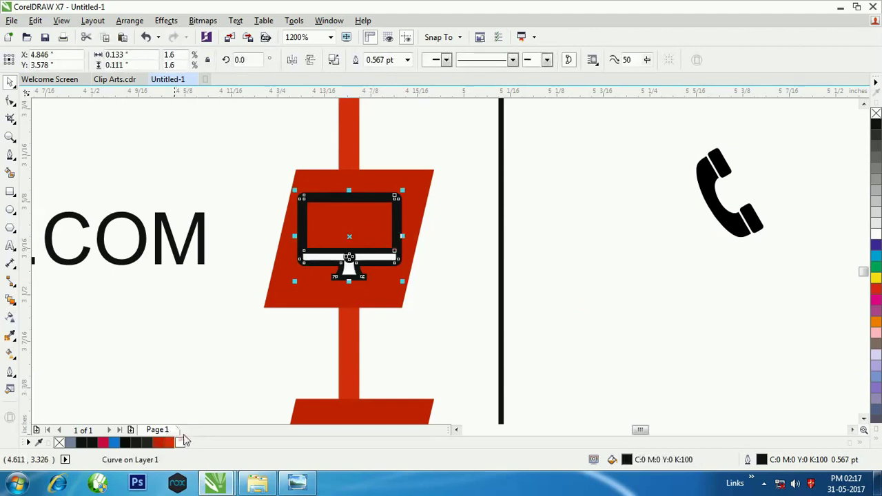
scroll(358, 264, "up", 2)
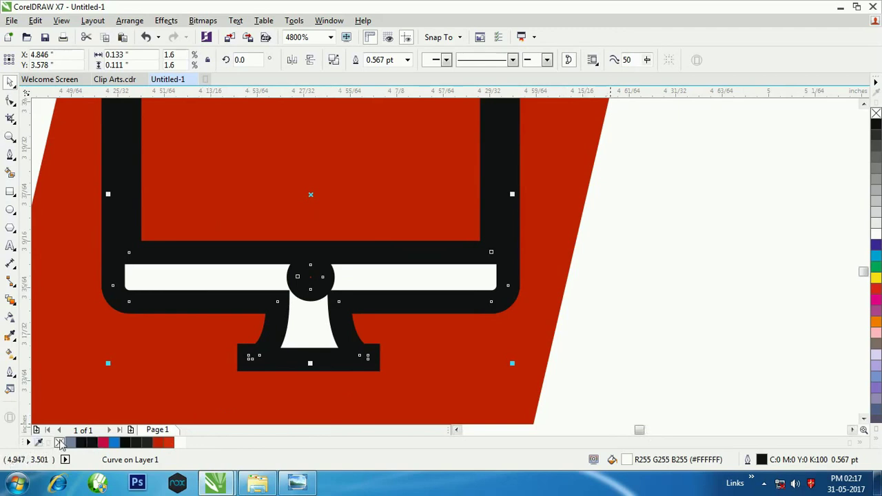
right_click(60, 443)
scroll(351, 301, "down", 2)
scroll(348, 304, "up", 1)
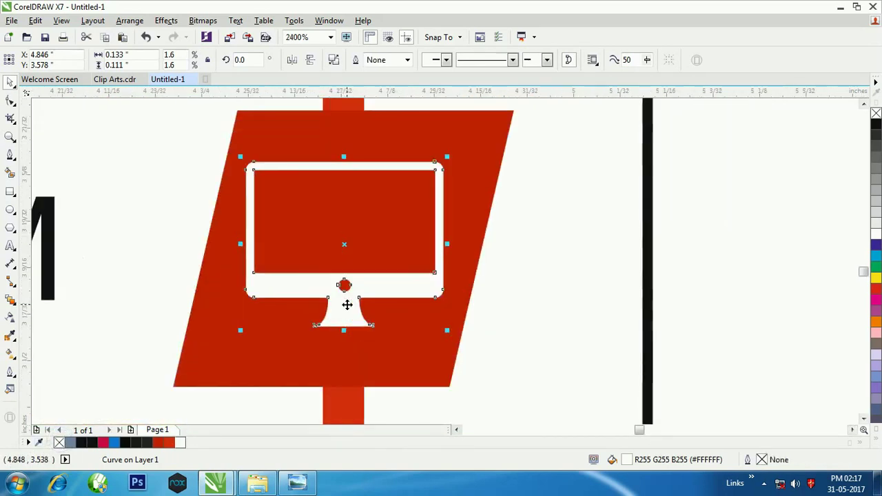
left_click_drag(348, 305, 349, 313)
scroll(372, 293, "down", 2)
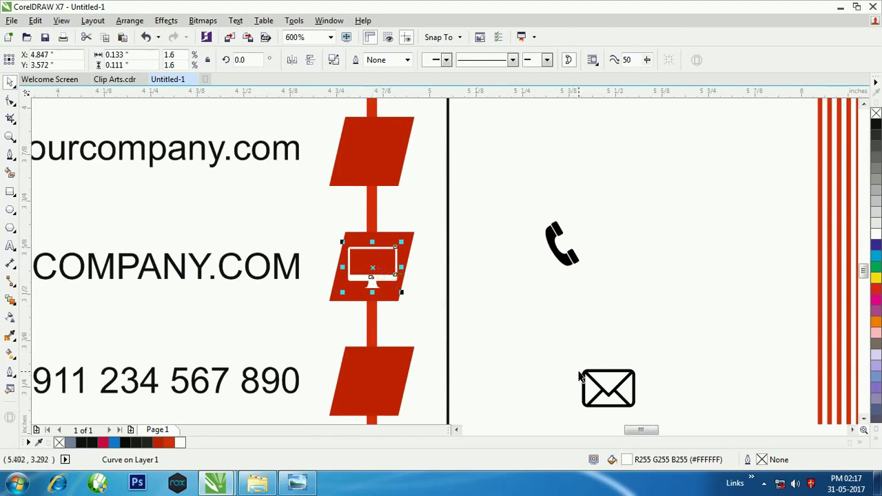
Place the envelope icon on the parallelogram beside the email line and fill it with white #FFFFFF.
left_click(588, 372)
left_click_drag(585, 372, 356, 143)
right_click(179, 443)
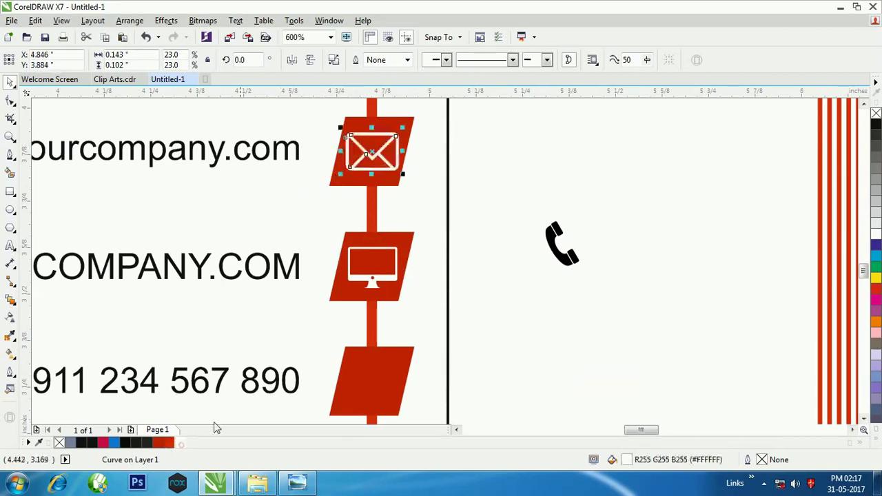
Place the telephone handset icon on the parallelogram beside the phone number and fill it with white.
left_click(561, 253)
left_click_drag(562, 253, 372, 389)
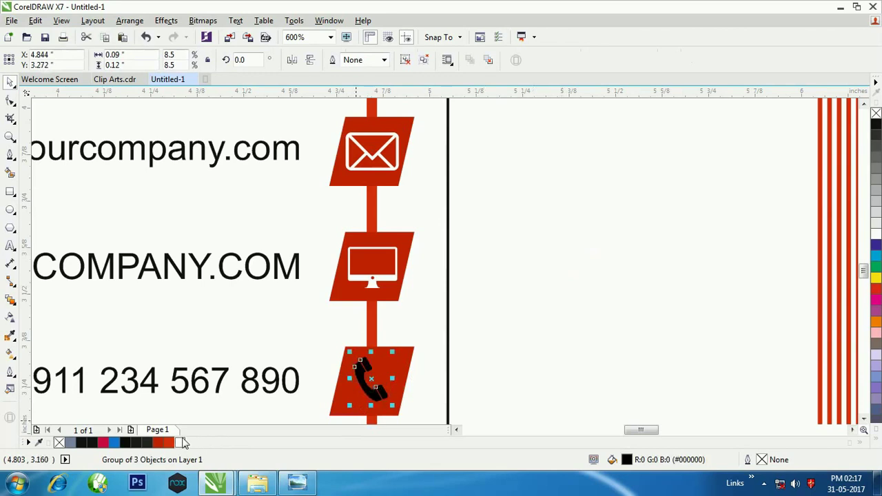
left_click(178, 443)
left_click(561, 323)
scroll(519, 307, "down", 2)
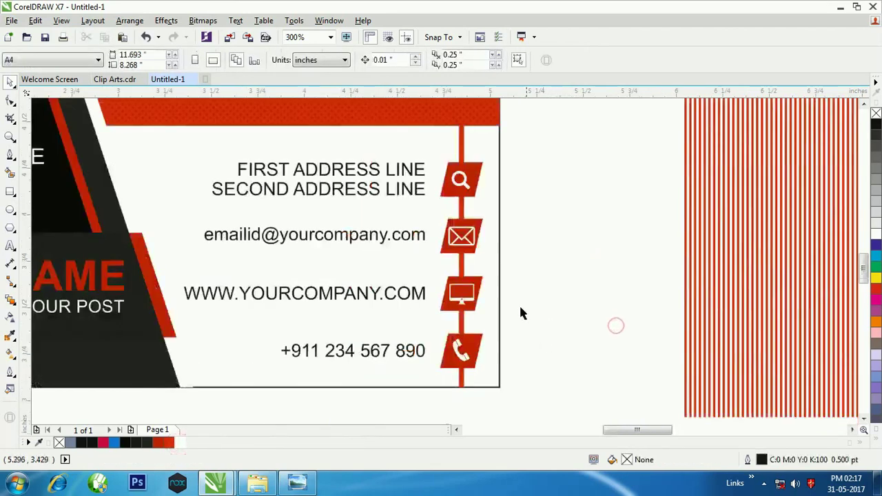
Enlarge the magnifier icon beside the address lines to about 121% within its red parallelogram.
scroll(467, 185, "up", 2)
left_click(465, 183)
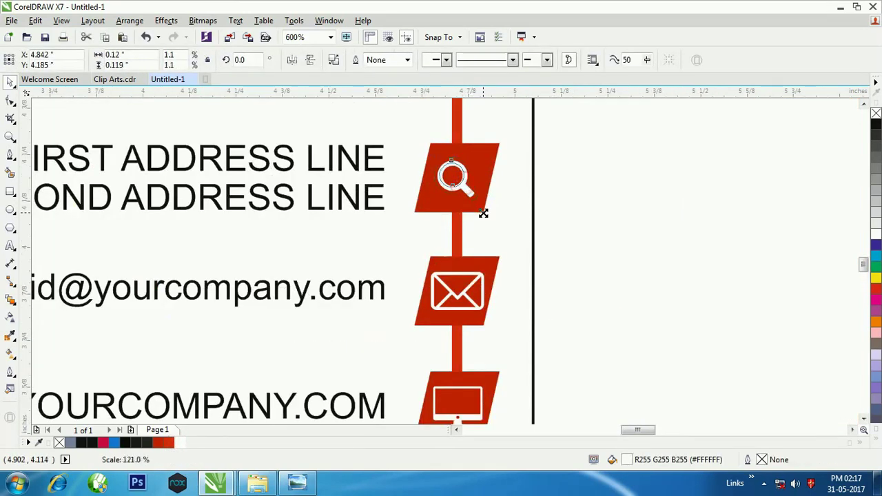
left_click(654, 268)
scroll(574, 187, "down", 4)
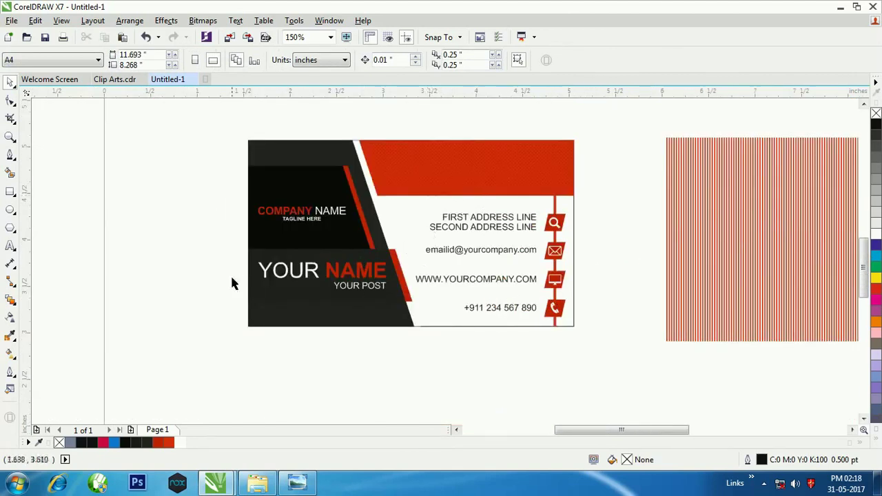
Delete the red striped blend group beside the card.
scroll(290, 303, "down", 2)
scroll(421, 258, "up", 2)
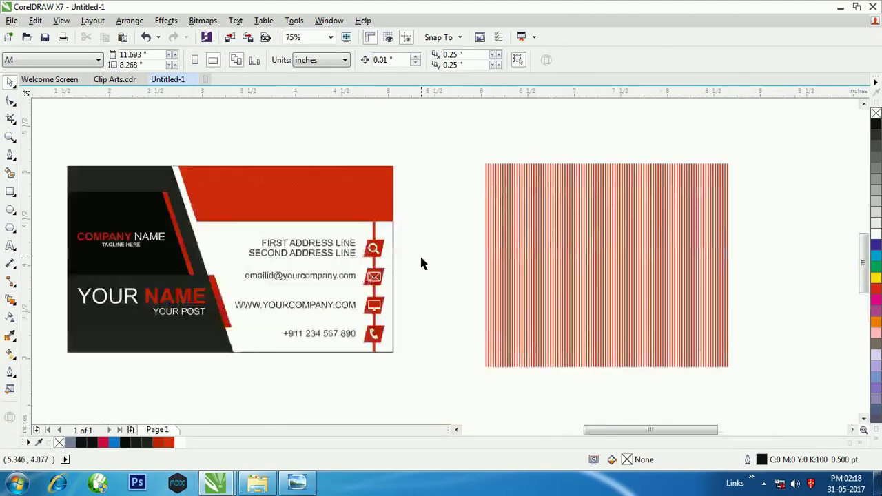
left_click(567, 281)
right_click(543, 270)
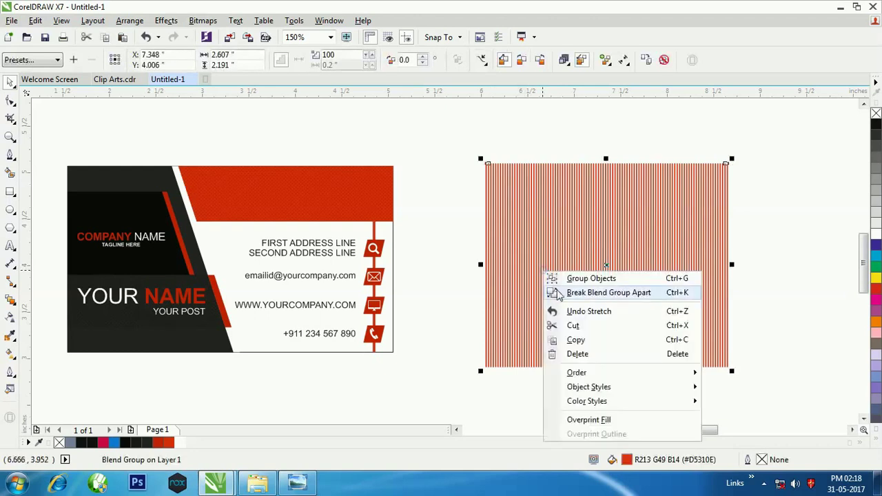
left_click(575, 352)
scroll(389, 244, "down", 2)
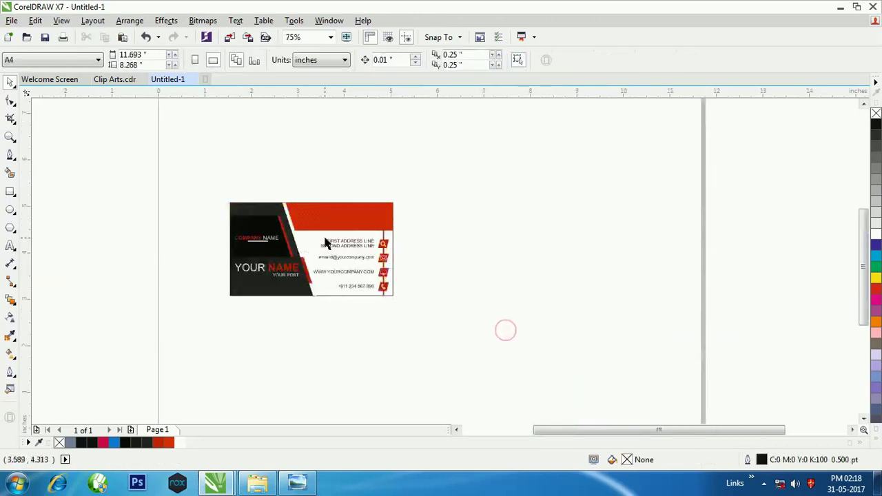
Draw a rectangle beside the finished card and size it to 3.5 × 2 inches.
scroll(325, 242, "up", 2)
left_click(10, 194)
scroll(125, 211, "down", 2)
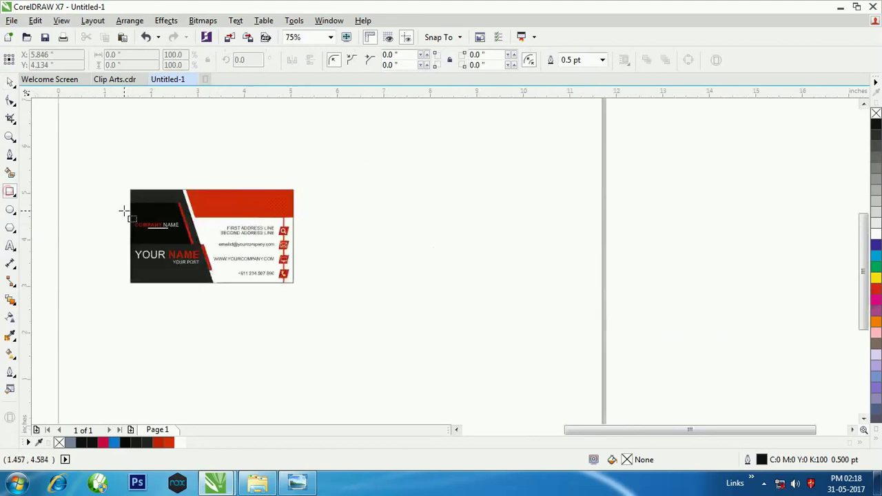
left_click_drag(316, 193, 510, 285)
left_click(11, 82)
double_click(117, 54)
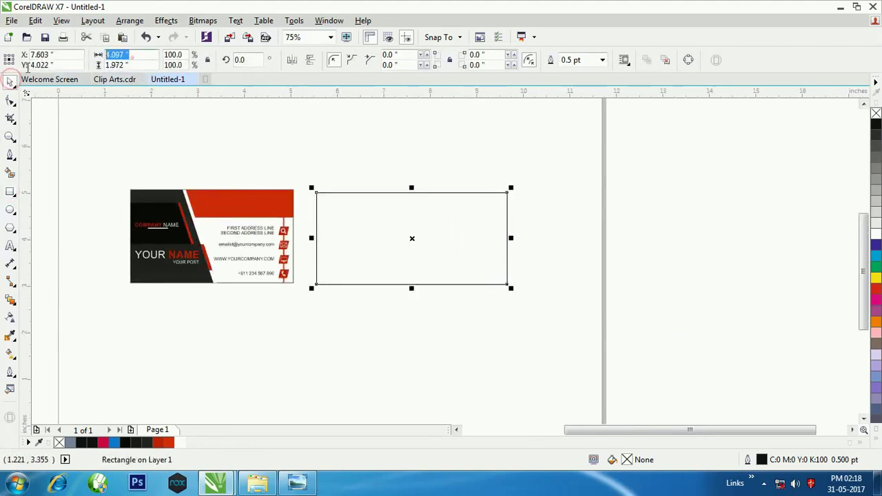
type("3.05")
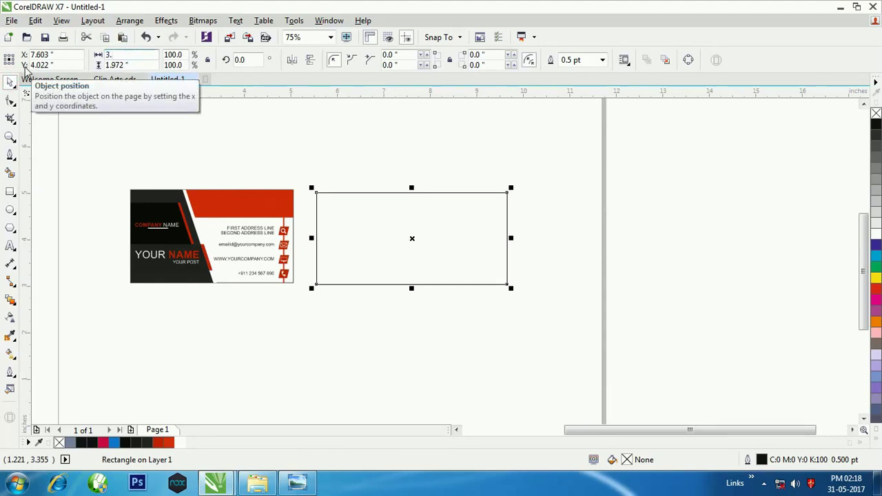
key("Tab")
type("2")
key("Return")
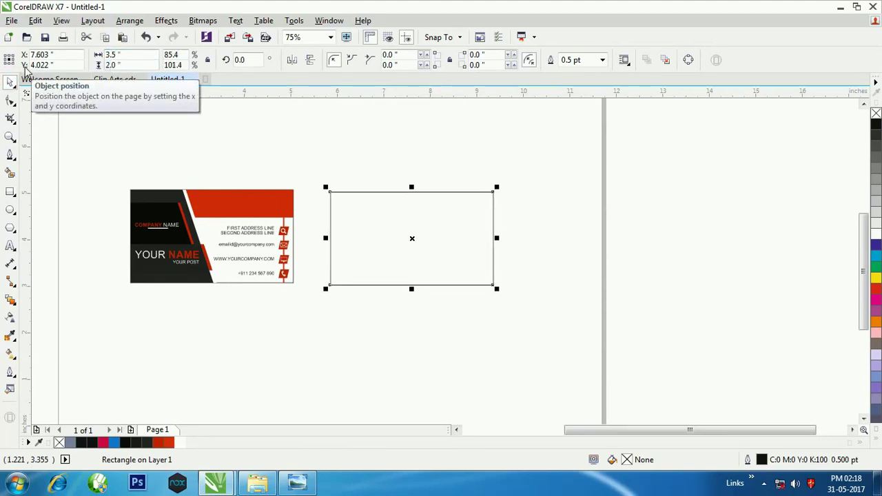
Fill the new rectangle with dark grey #1D1D1D and shift it about 0.08 inch toward the finished card.
scroll(239, 239, "up", 2)
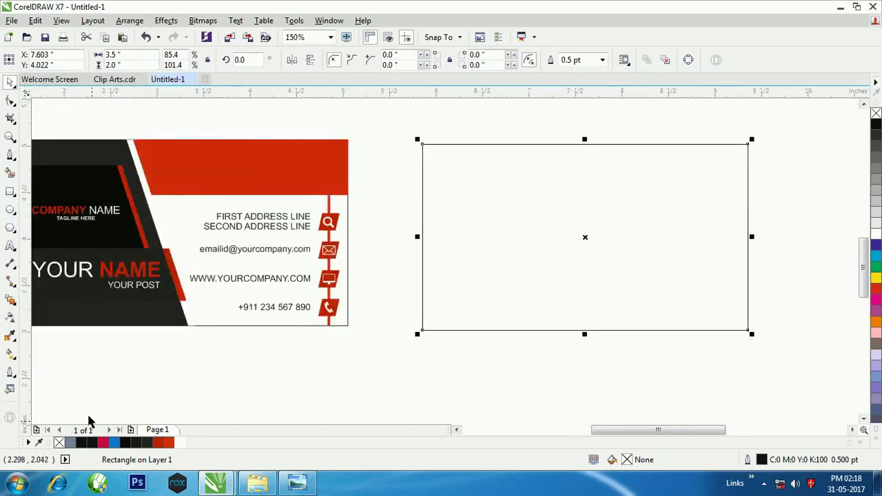
left_click(146, 443)
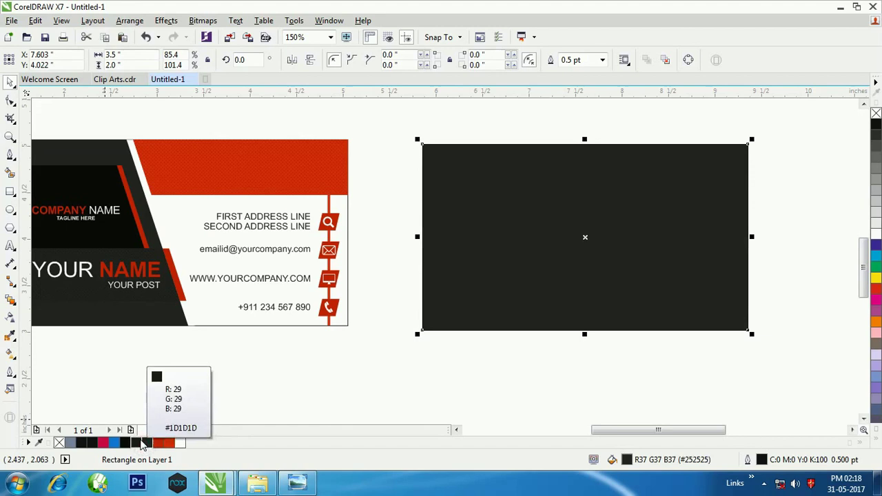
left_click(136, 445)
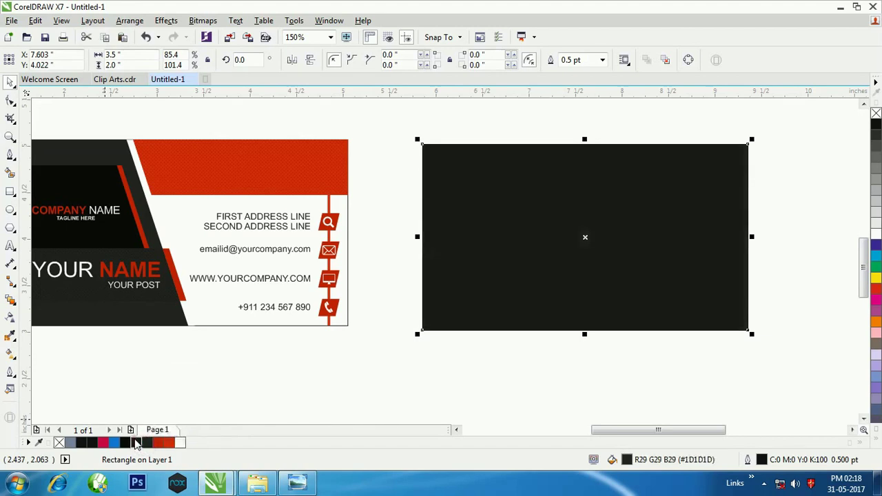
left_click(406, 351)
left_click(530, 289)
left_click_drag(530, 289, 523, 287)
left_click(155, 377)
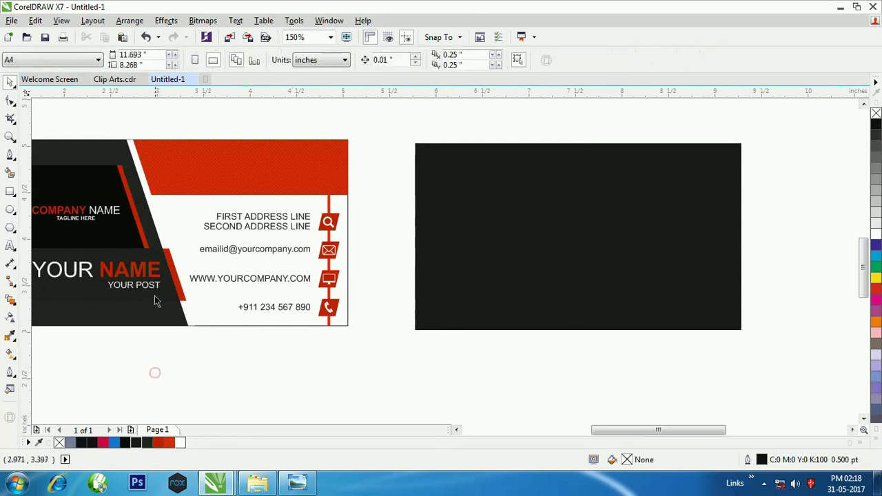
Copy the crosshatch pattern group from inside the grey name panel's PowerClip and finish editing its contents.
left_click(156, 299)
left_click(67, 318)
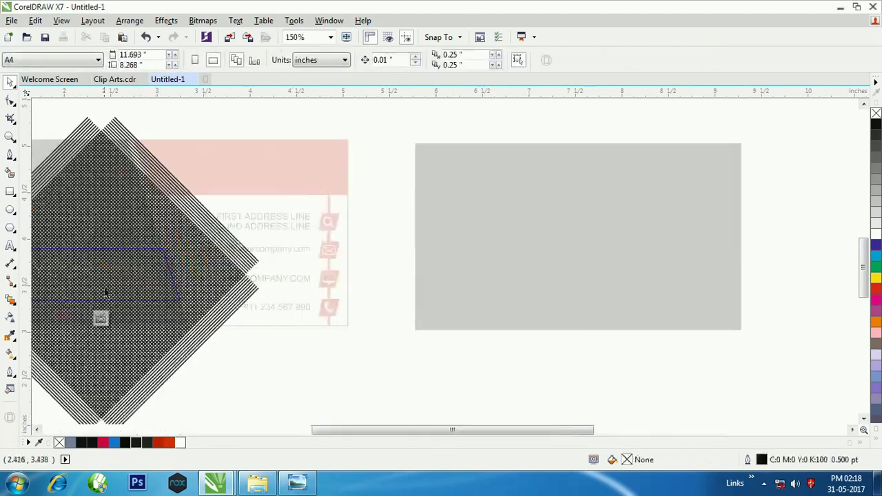
left_click(195, 223)
right_click(195, 222)
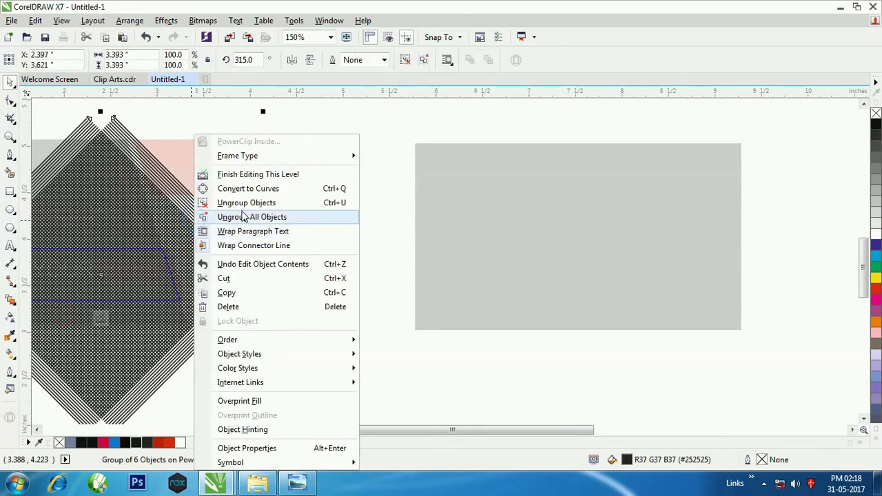
left_click(226, 293)
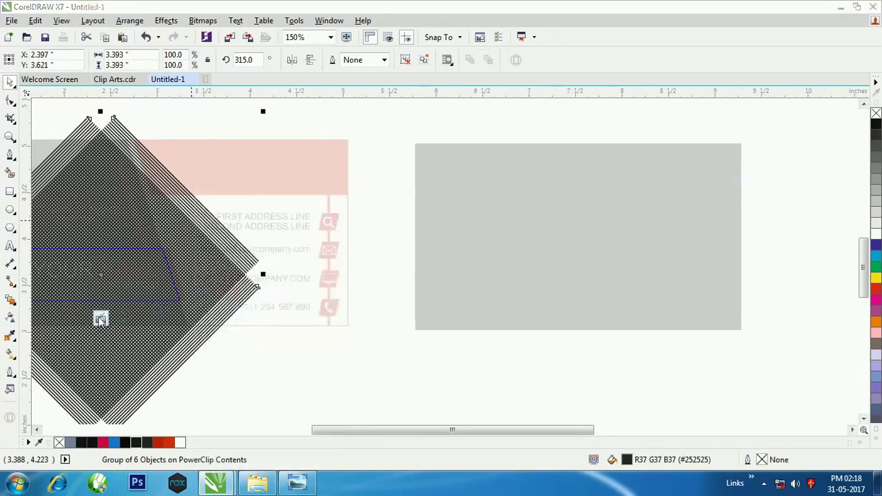
left_click(100, 317)
Paste the copied pattern group onto the page and PowerClip it inside the new dark rectangle.
left_click(412, 366)
right_click(415, 371)
left_click(449, 313)
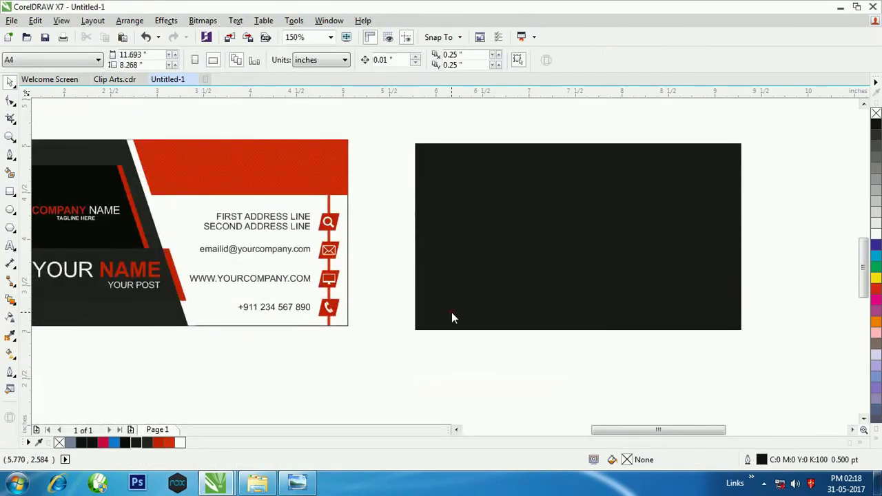
right_click(142, 363)
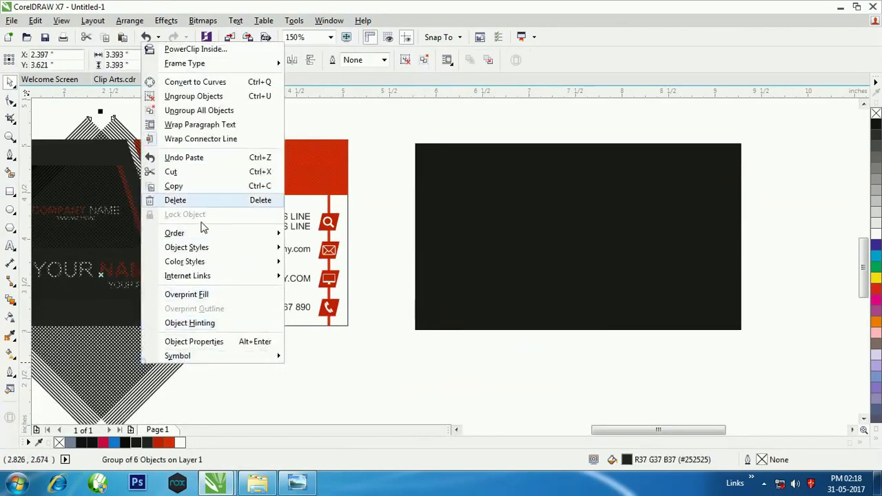
left_click(196, 49)
left_click(481, 251)
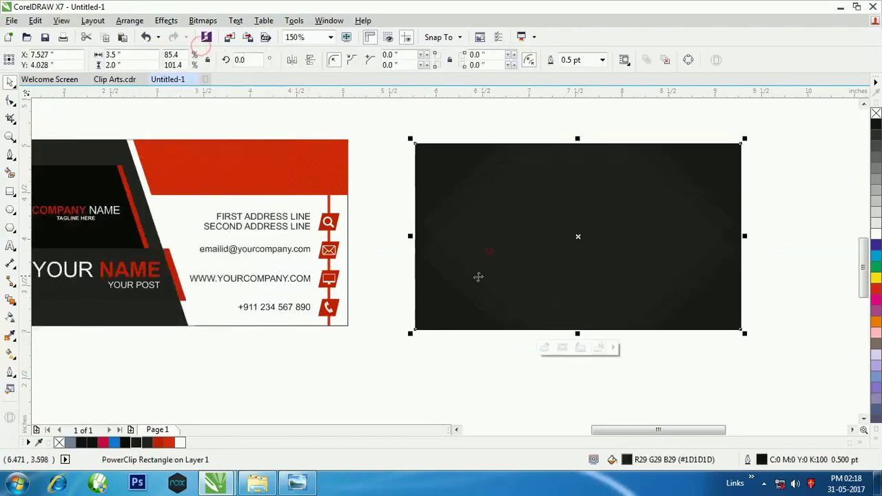
Select the dark rectangle's PowerClip contents and enlarge the pattern to about 6.25 × 6.25 inches so it covers the whole rectangle.
left_click(561, 347)
left_click_drag(416, 398, 359, 408)
scroll(443, 313, "down", 1)
scroll(453, 217, "up", 2)
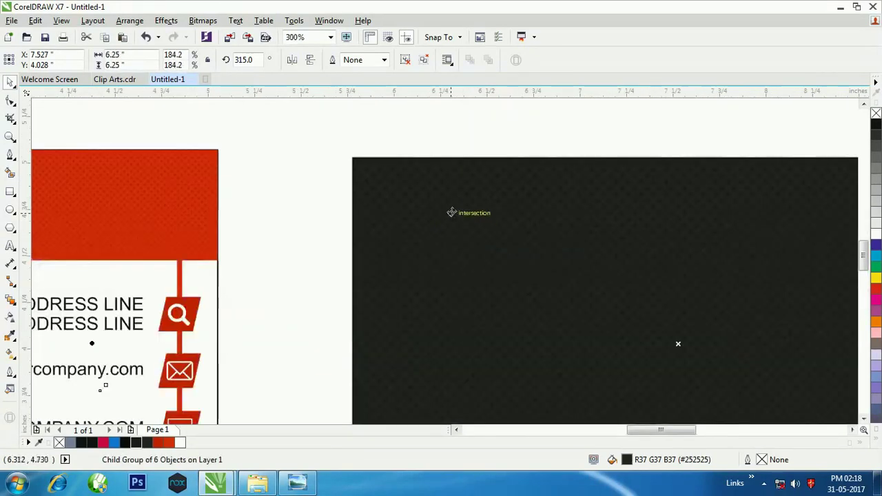
scroll(406, 217, "down", 2)
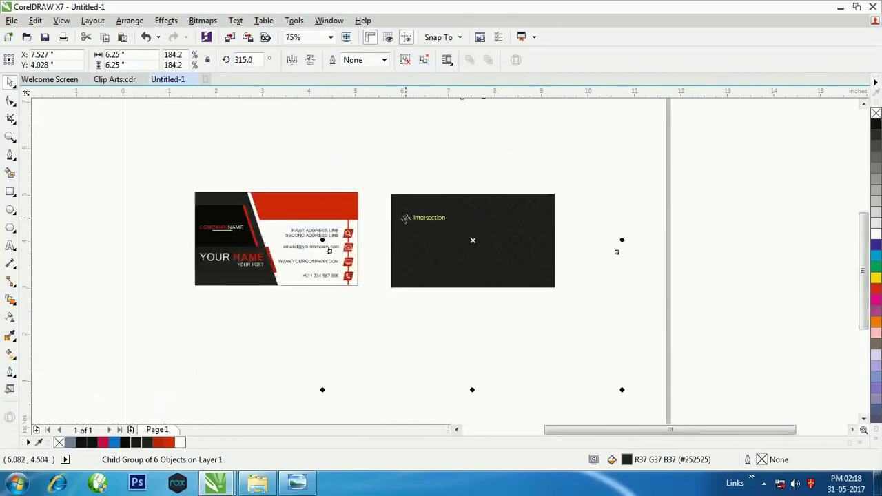
left_click(717, 309)
Draw a rectangle about 3.19 × 0.91 inches overlapping the dark card's edge and shift it about 0.13 inch up.
scroll(417, 250, "up", 1)
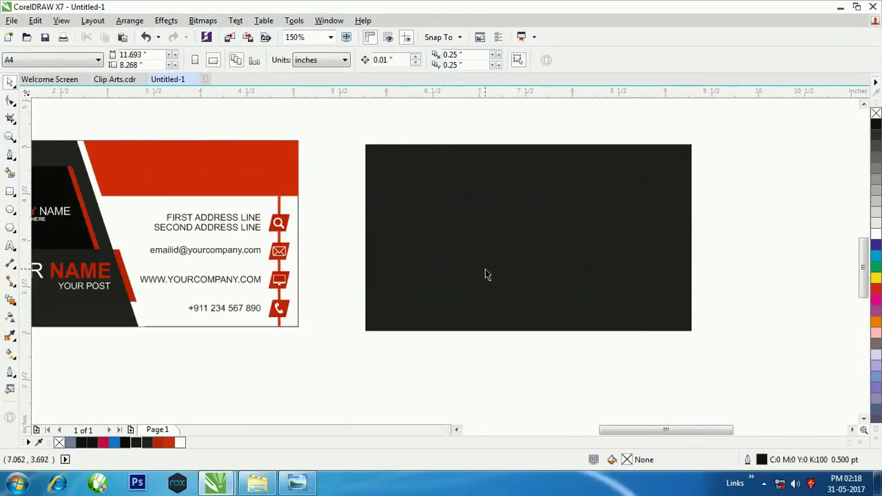
scroll(427, 266, "down", 2)
scroll(445, 255, "up", 2)
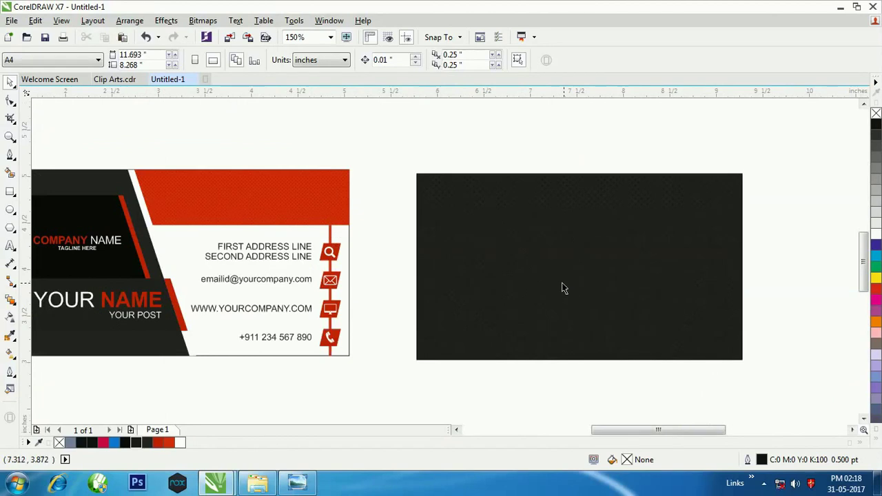
left_click(11, 192)
left_click_drag(397, 234, 693, 319)
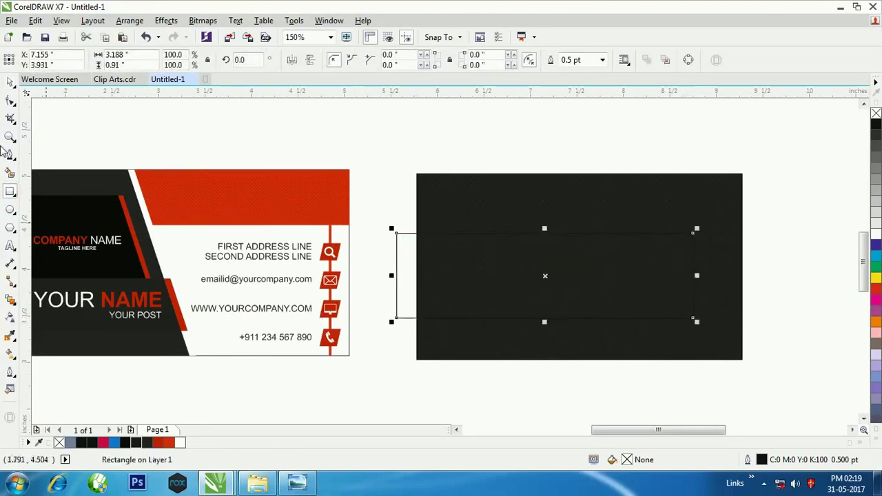
scroll(595, 266, "up", 1)
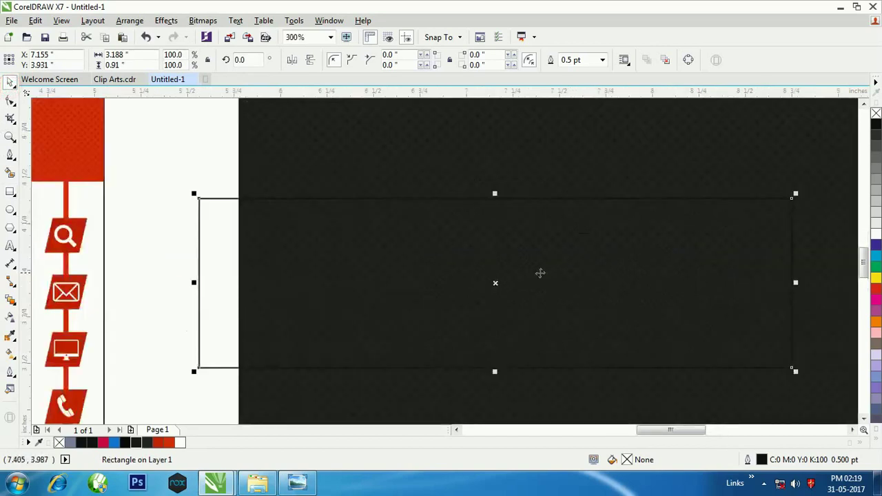
left_click_drag(494, 282, 500, 255)
scroll(403, 210, "down", 1)
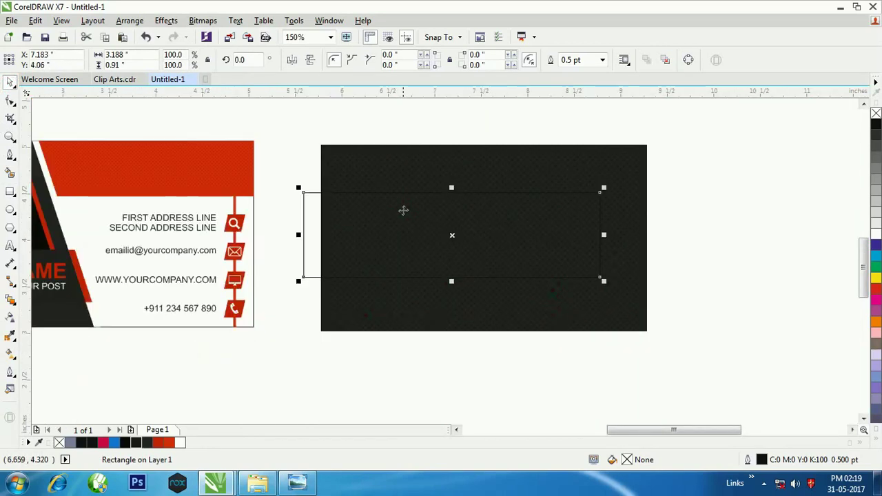
Convert the overlapping rectangle to curves and move its upper-right node inward to slant that end.
left_click(9, 102)
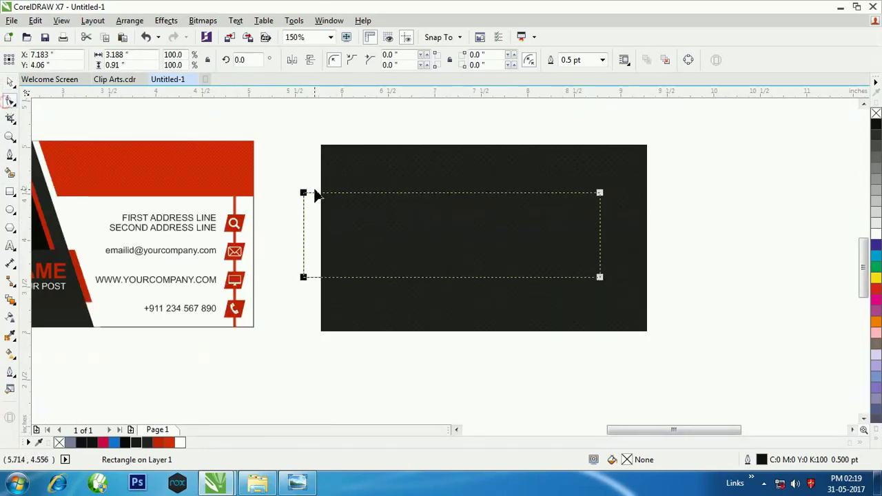
right_click(313, 198)
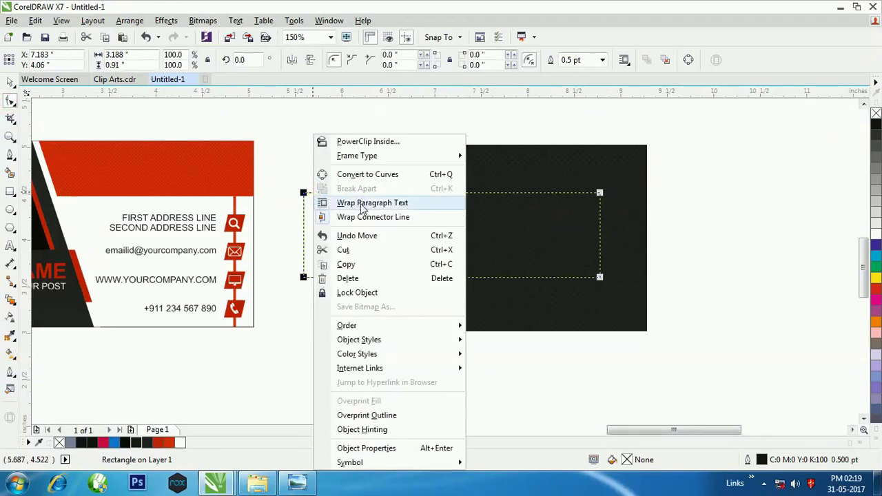
left_click(362, 181)
scroll(598, 195, "up", 1)
left_click_drag(600, 193, 524, 201)
scroll(631, 241, "down", 1)
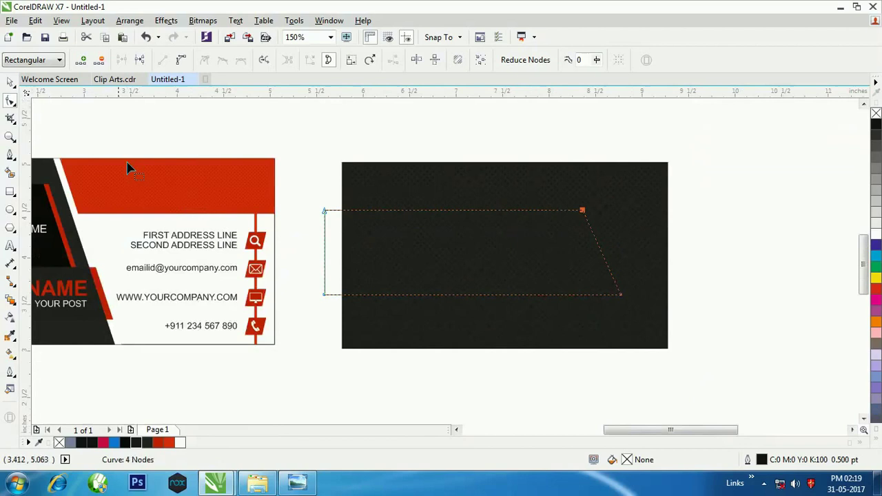
Duplicate the slanted outline with an offset of about 0.05 inch to the left.
left_click(11, 81)
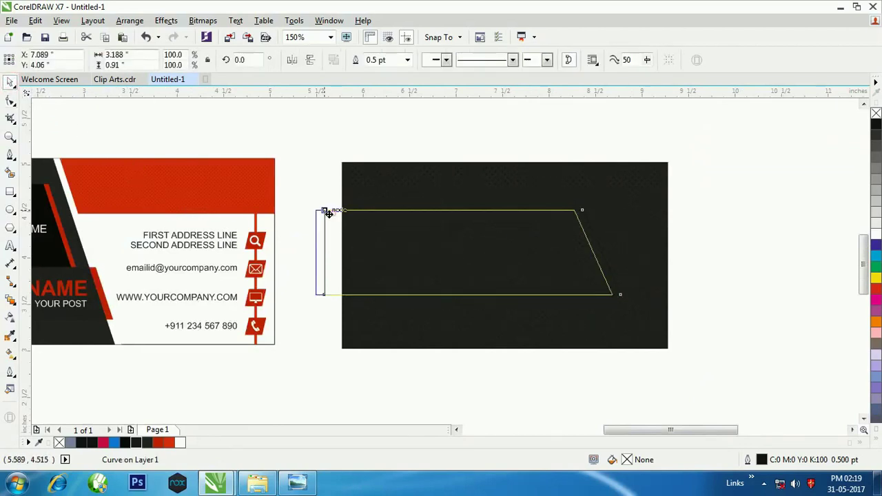
left_click_drag(327, 214, 326, 213)
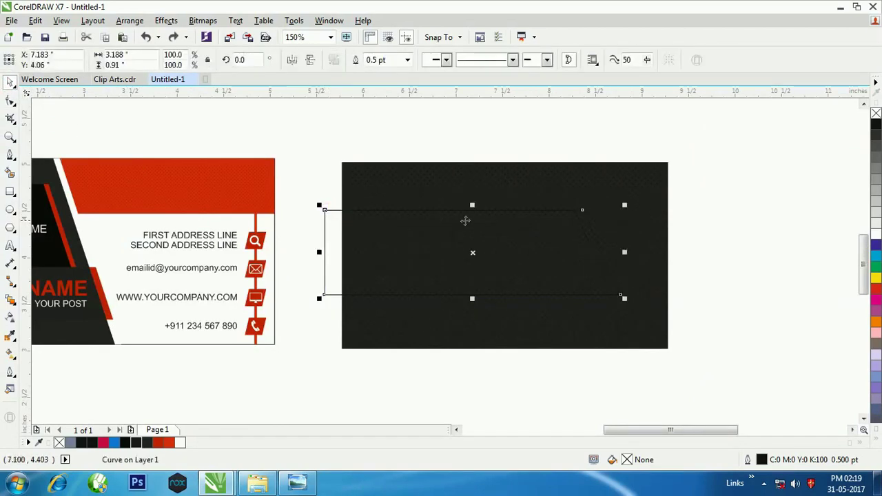
scroll(568, 218, "up", 1)
scroll(569, 219, "up", 1)
left_click_drag(586, 179, 569, 184)
scroll(579, 204, "down", 2)
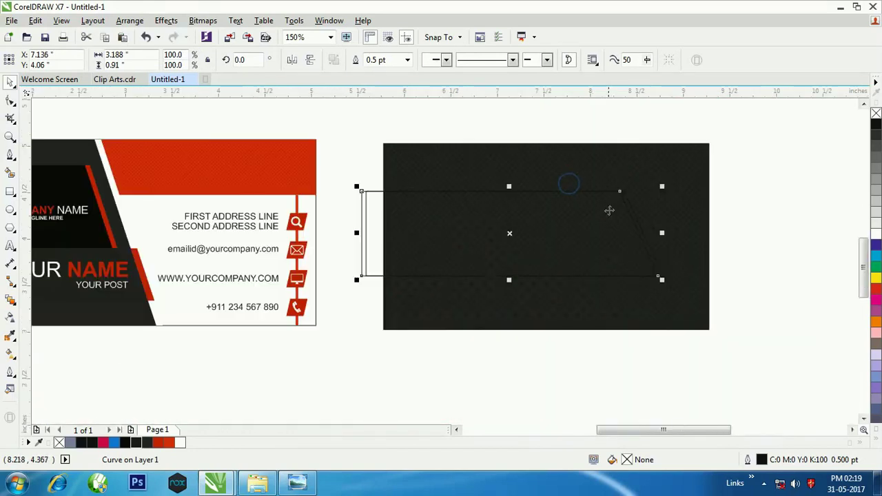
left_click(762, 278)
Smart Fill the outlines' shared area on the dark card and the narrow slanted strip with blue-grey C40 M20 Y0 K40.
left_click(11, 174)
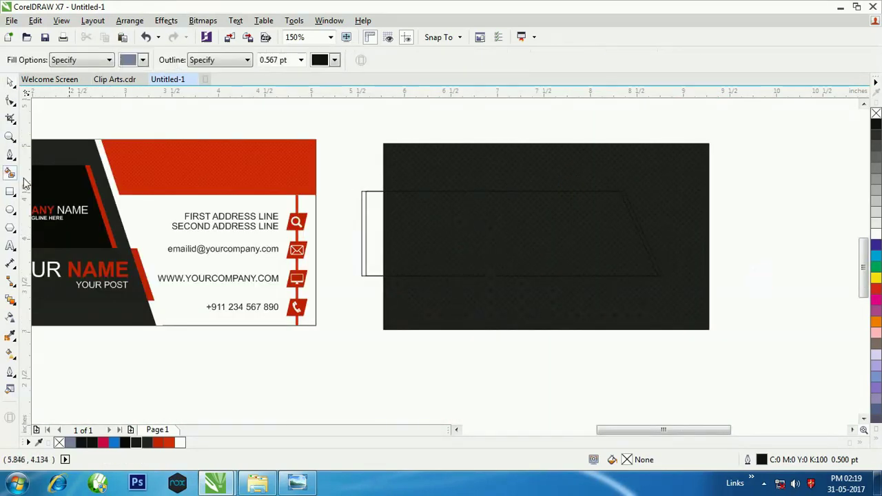
left_click(634, 248)
scroll(646, 246, "up", 2)
scroll(675, 285, "down", 2)
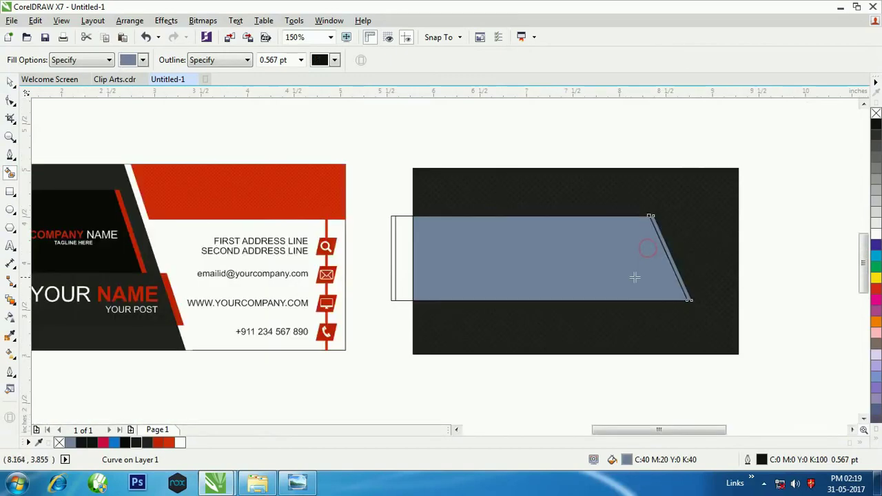
left_click(11, 82)
scroll(383, 224, "up", 1)
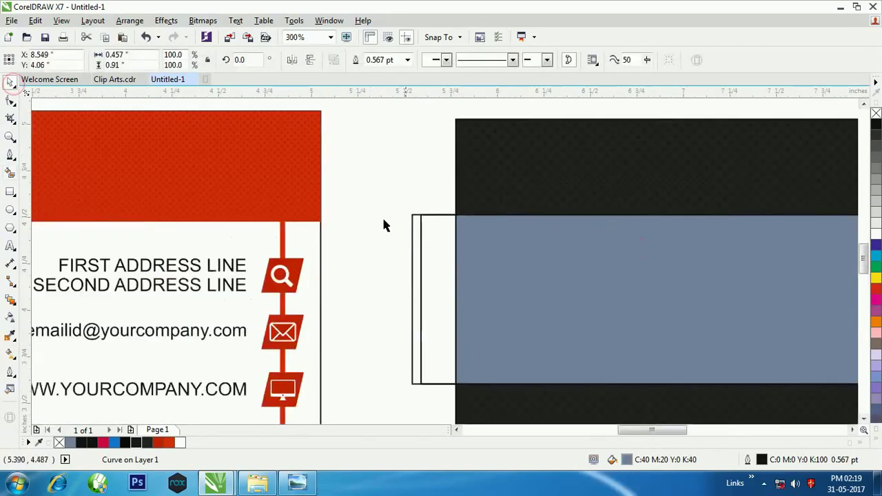
Delete the two leftover slanted outlines around the blue-grey shapes on the dark card.
left_click(442, 216)
right_click(442, 215)
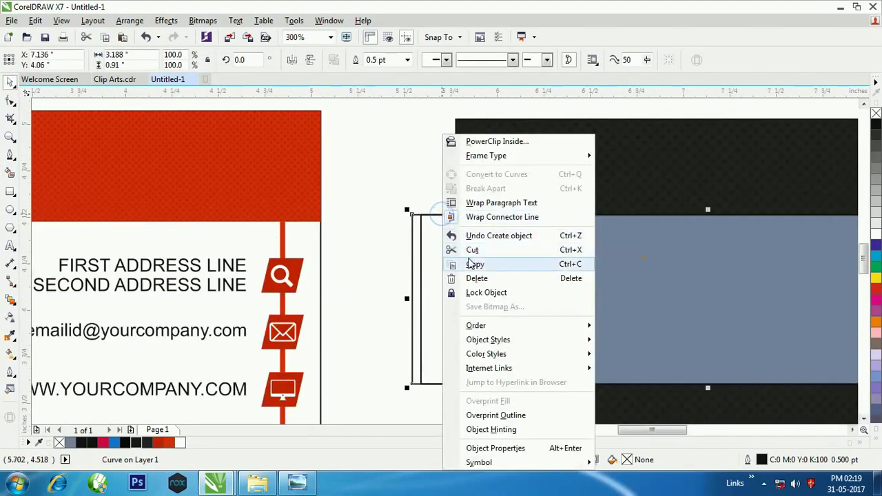
left_click(475, 278)
left_click(419, 214)
right_click(419, 215)
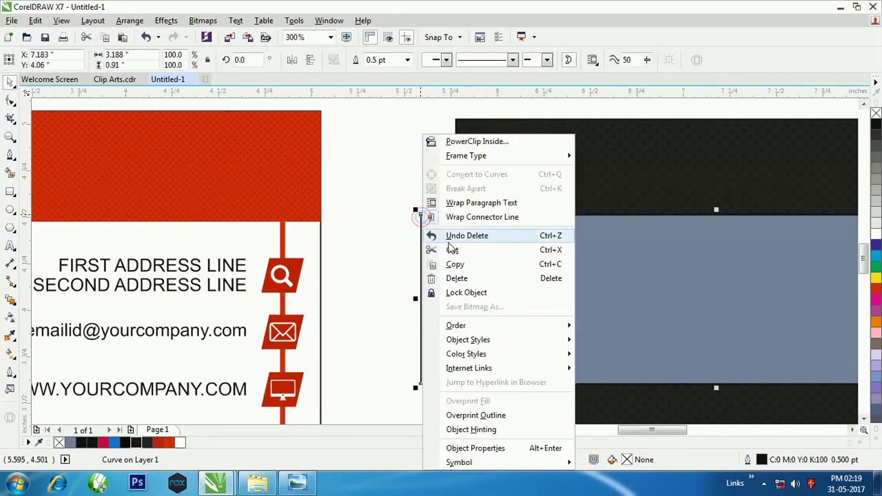
left_click(456, 279)
Fill the large slanted panel on the dark card with near-black #0C0C0C and remove its outline.
scroll(399, 201, "down", 1)
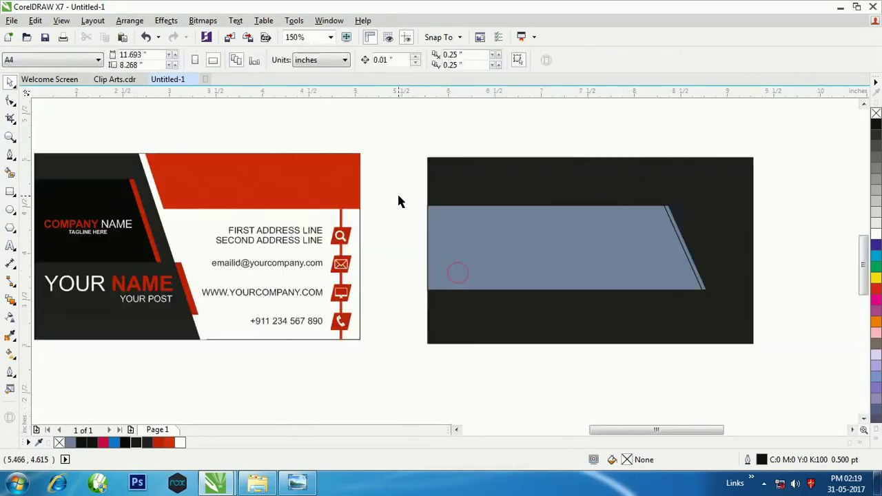
left_click(497, 243)
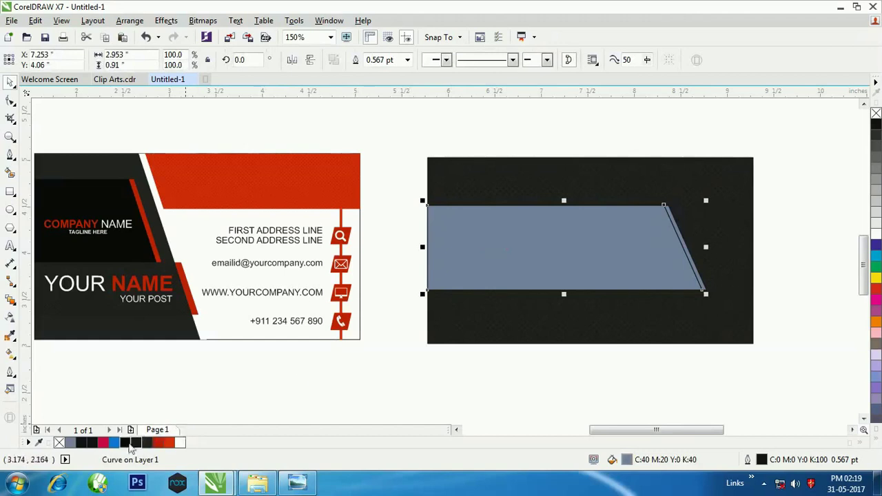
left_click(125, 443)
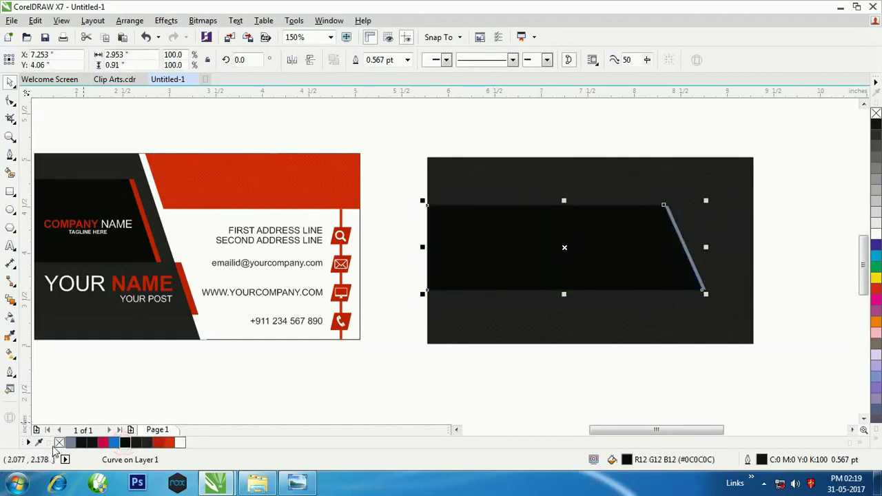
left_click(552, 376)
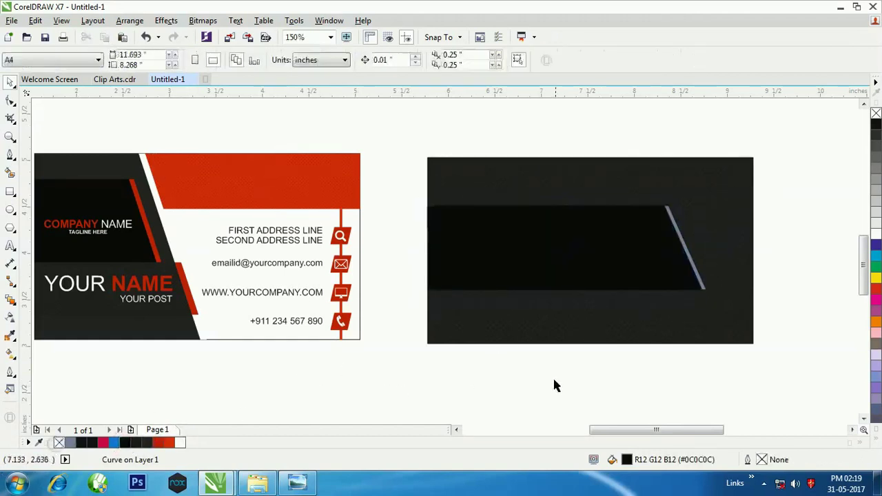
Fill the narrow slanted strip beside the black panel with red #C12403 and remove its outline.
left_click(701, 286)
left_click(158, 443)
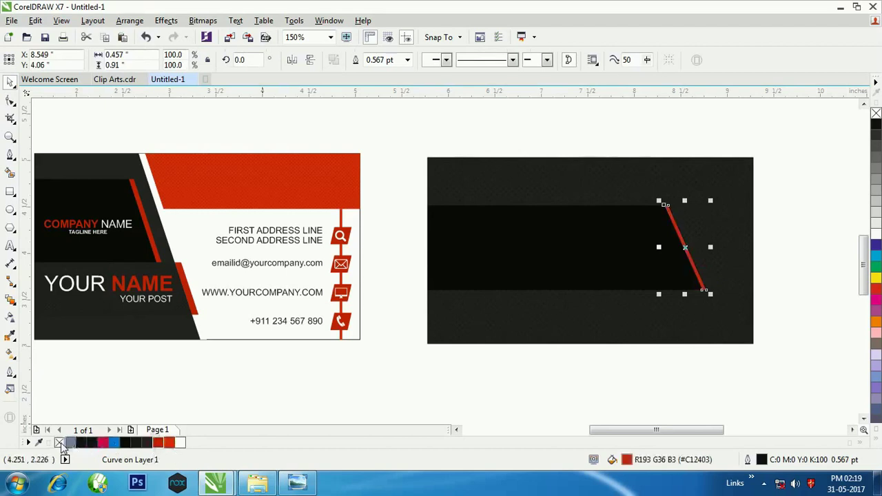
left_click(304, 399)
scroll(415, 365, "down", 2)
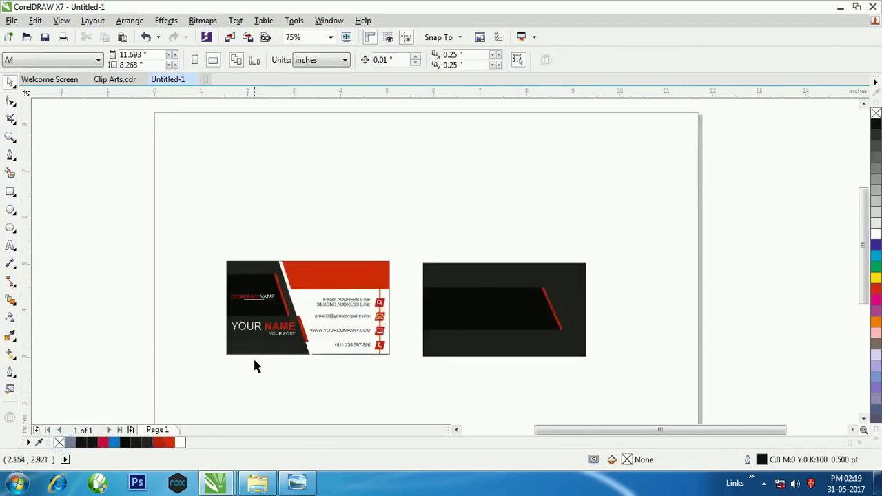
Copy the company name and tagline onto the dark card's black panel, enlarged to about 1.77 × 0.28 inches.
scroll(254, 365, "up", 2)
left_click_drag(314, 270, 299, 273)
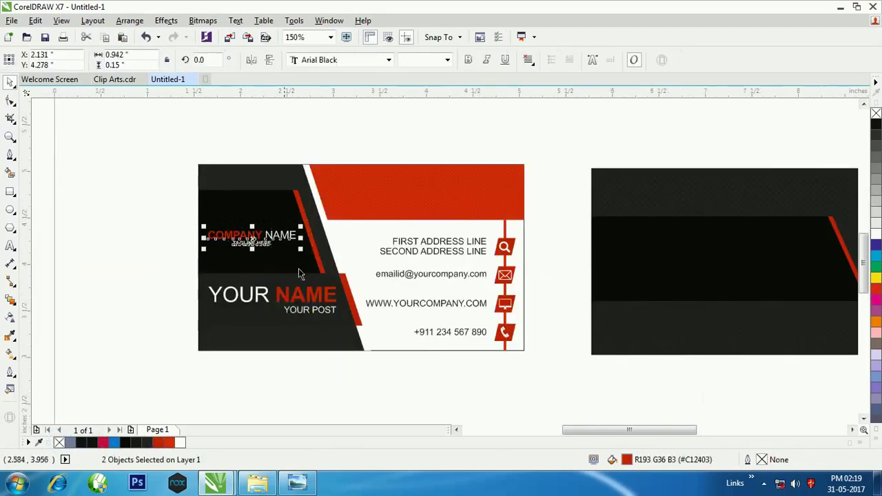
scroll(242, 240, "down", 2)
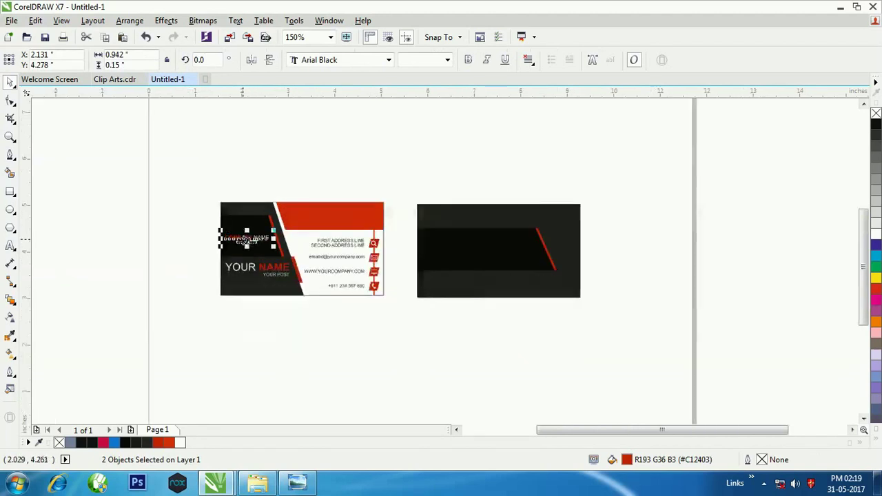
left_click_drag(246, 239, 557, 292)
scroll(496, 266, "up", 2)
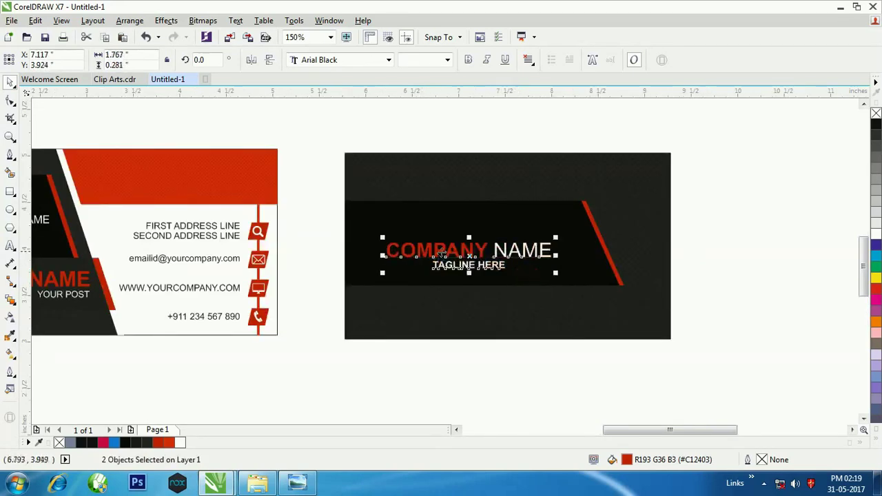
scroll(447, 247, "up", 2)
mouse_move(461, 258)
left_mouse_down()
mouse_move(487, 260)
mouse_move(472, 262)
left_mouse_up()
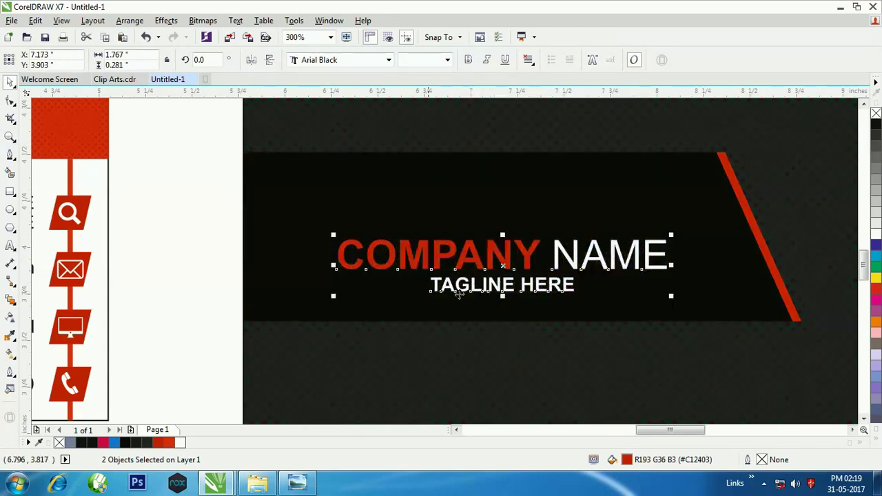
scroll(433, 282, "down", 2)
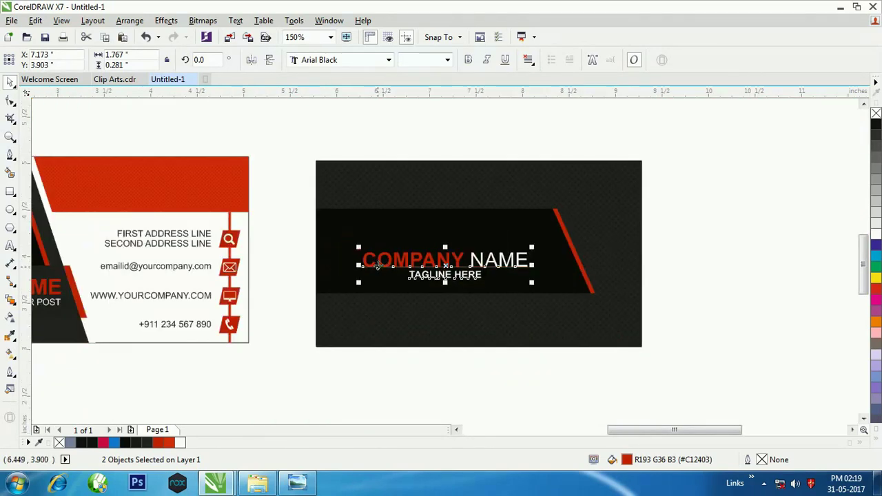
Copy the website address near the dark card's lower edge and centre it horizontally on the card.
left_click(430, 363)
scroll(430, 374, "down", 2)
scroll(352, 282, "up", 2)
left_click_drag(334, 263, 675, 309)
scroll(675, 309, "up", 4)
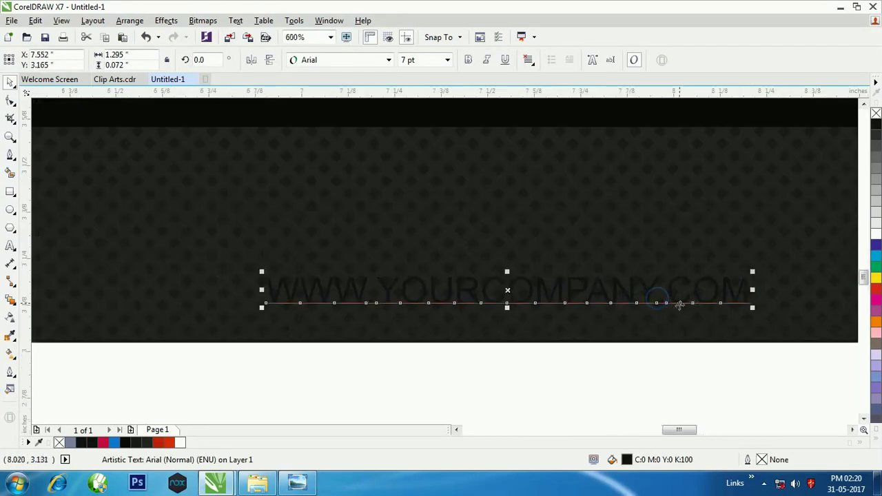
left_click(207, 284, "shift")
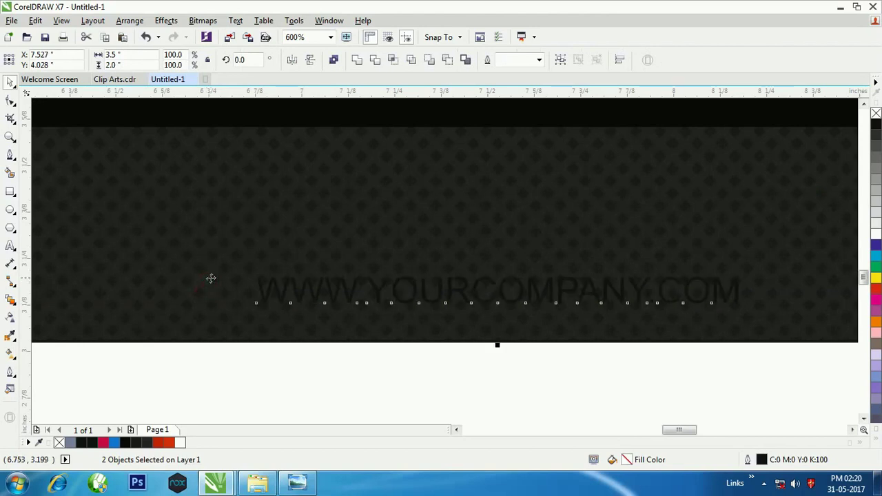
left_click(262, 363)
Make the copied website address bold and white, with YOURCOMPANY in red #C12403.
left_click(297, 290)
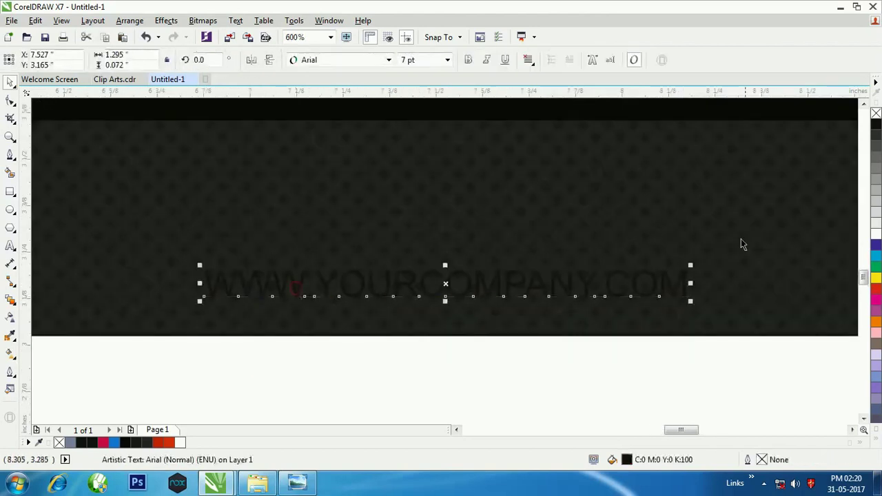
left_click(467, 60)
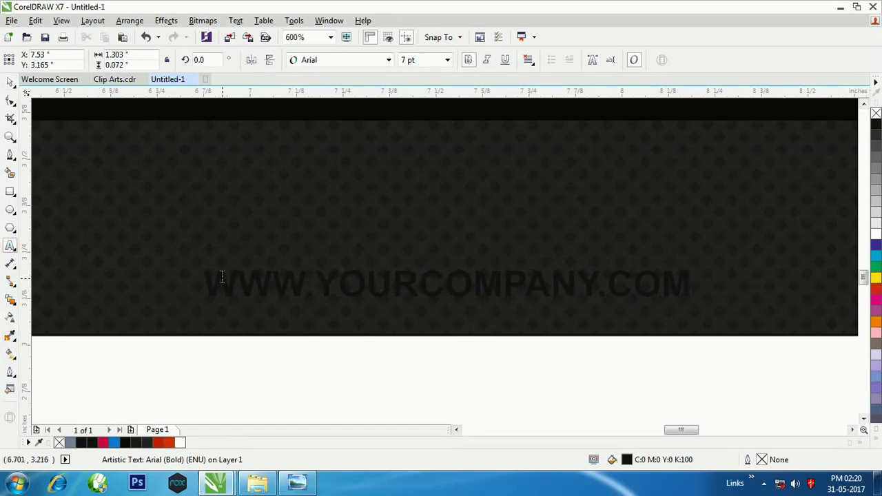
key("ctrl+a")
left_click(178, 442)
left_click_drag(316, 282, 596, 284)
left_click(162, 444)
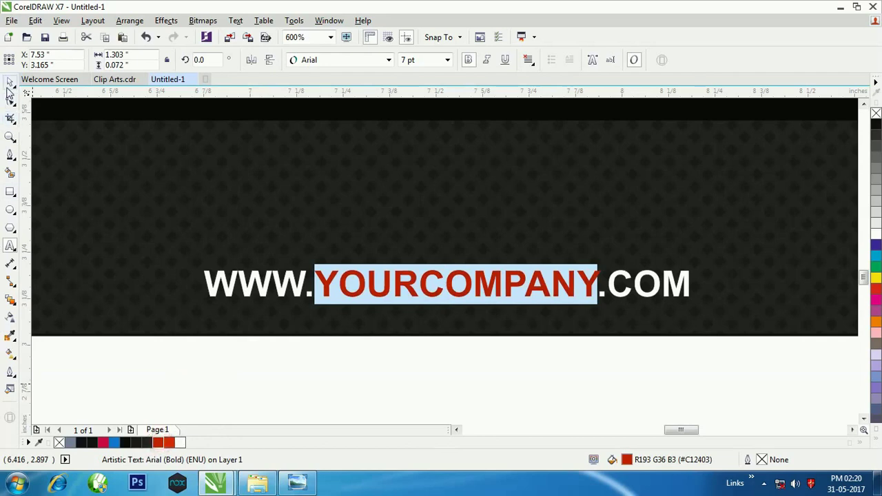
left_click(11, 81)
scroll(456, 313, "down", 2)
left_click_drag(457, 314, 452, 309)
left_click(435, 364)
scroll(379, 279, "down", 1)
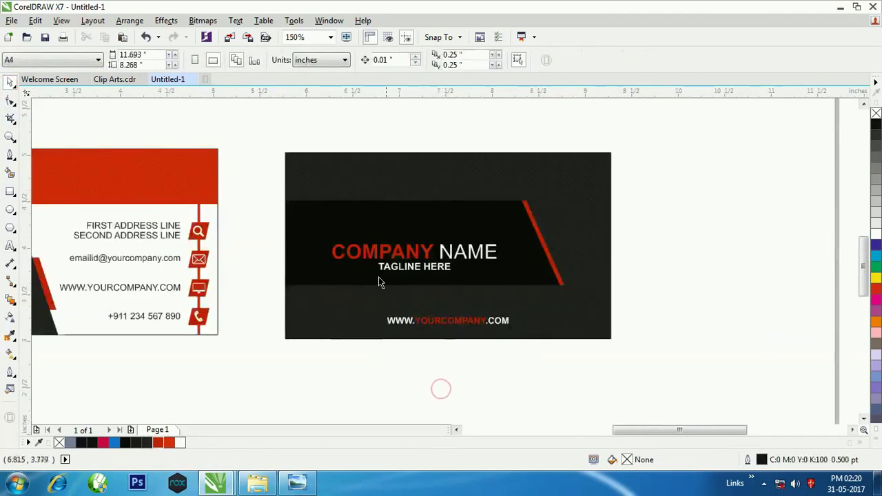
Draw a square about 0.24 inch wide above the dark card's company name and add a concentric 0.17-inch copy inside it.
scroll(398, 226, "up", 1)
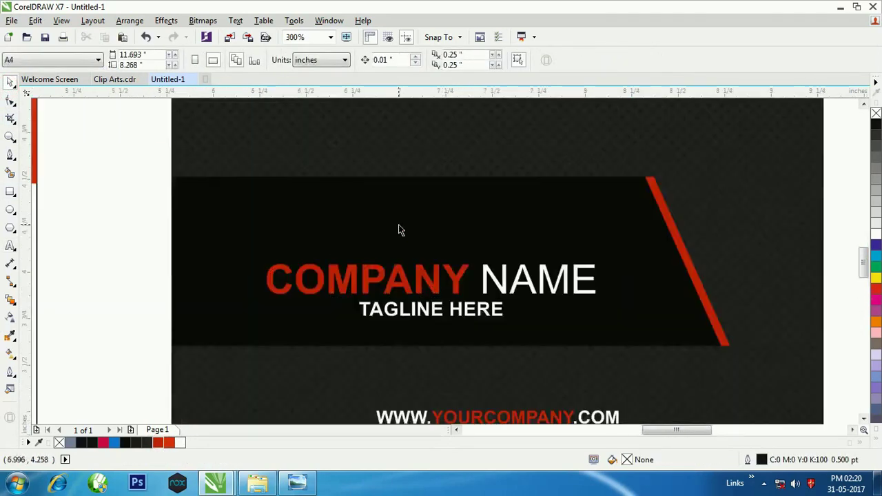
left_click(10, 192)
scroll(421, 218, "up", 1)
left_click_drag(389, 196, 477, 260)
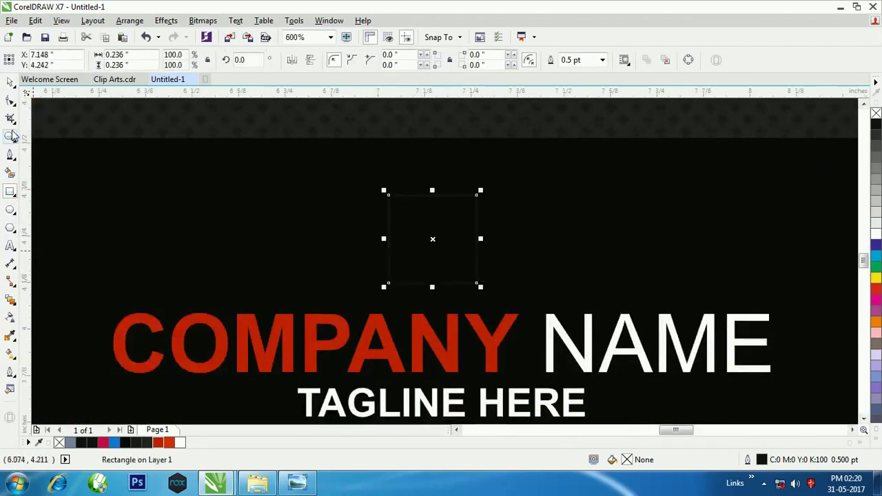
left_click(11, 83)
left_click_drag(481, 287, 466, 283)
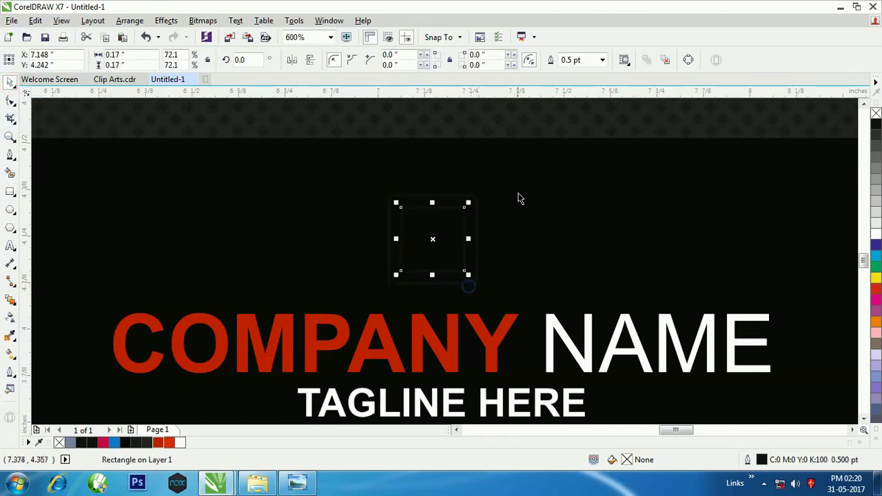
Trim the inner square out of the outer one and delete the inner square to leave a frame.
left_click_drag(517, 180, 344, 294)
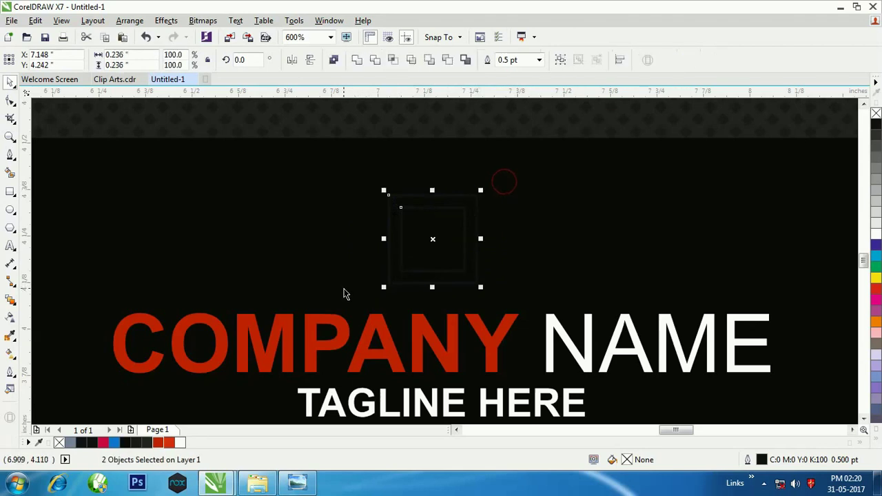
left_click(374, 59)
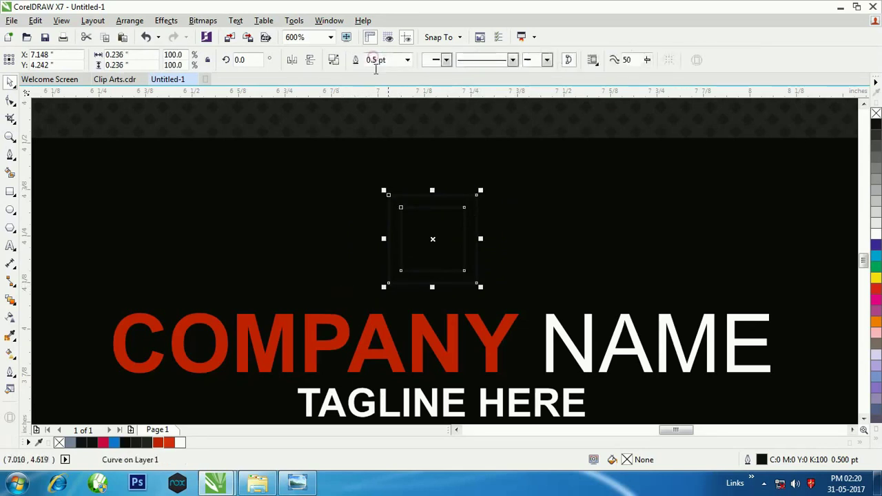
left_click(447, 356)
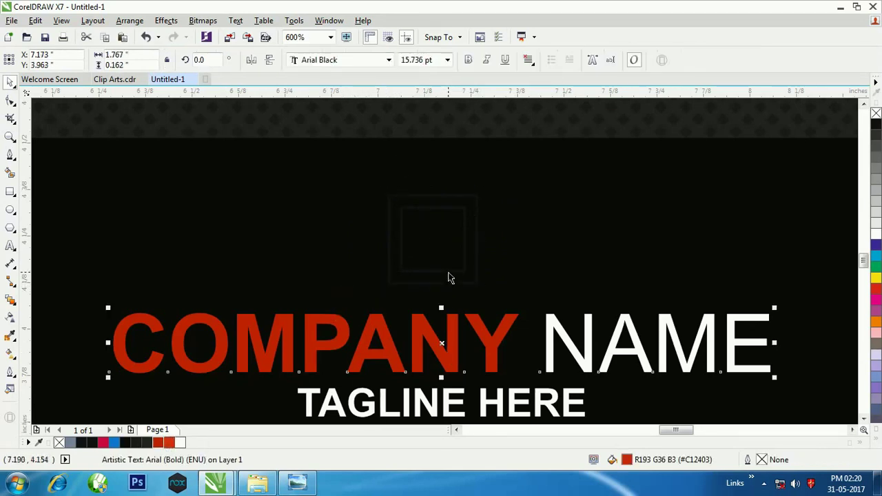
left_click(449, 276)
right_click(449, 275)
left_click(472, 279)
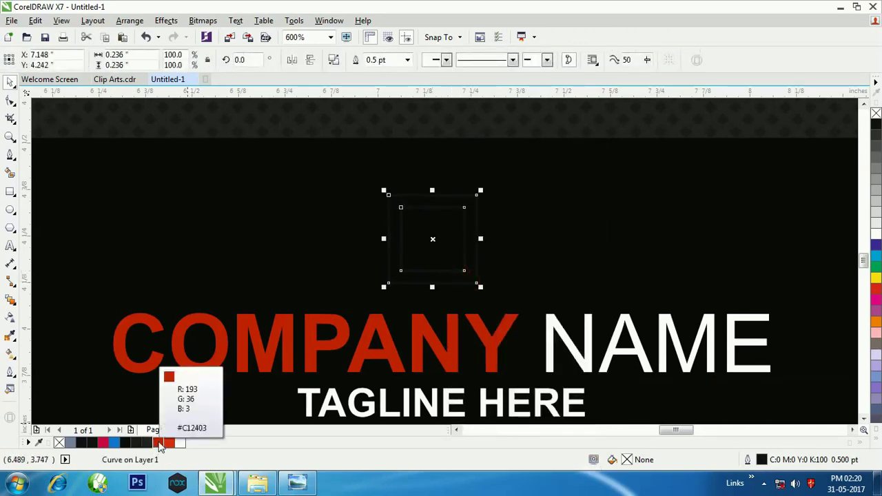
Colour the square frame red #C12403 without an outline and centre it horizontally over the company name.
left_click(157, 442)
right_click(59, 442)
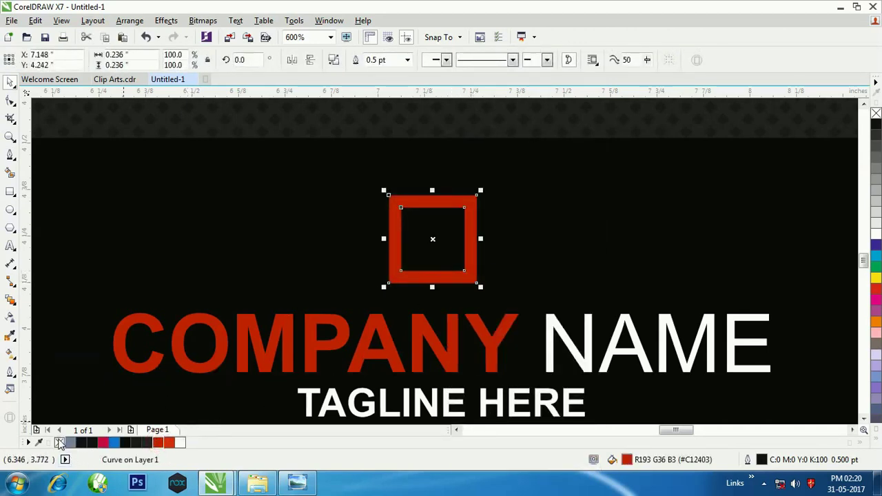
left_click(485, 334, "shift")
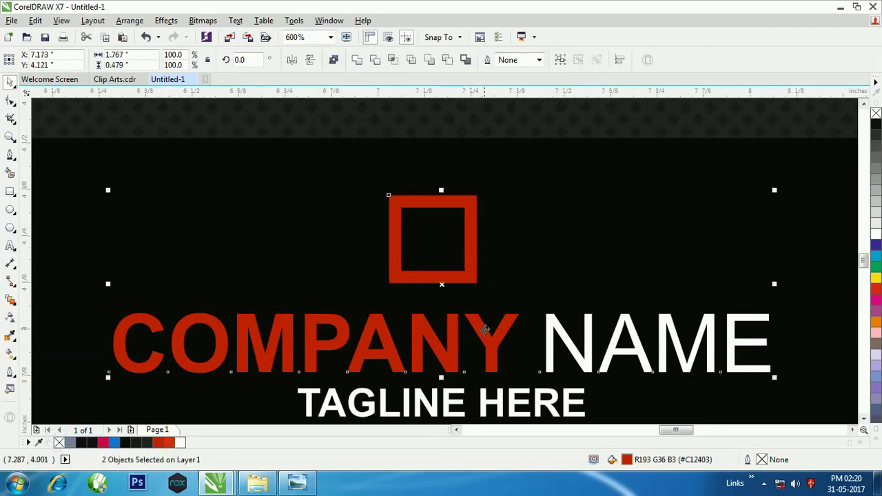
key("c")
scroll(627, 242, "down", 2)
left_click(484, 392)
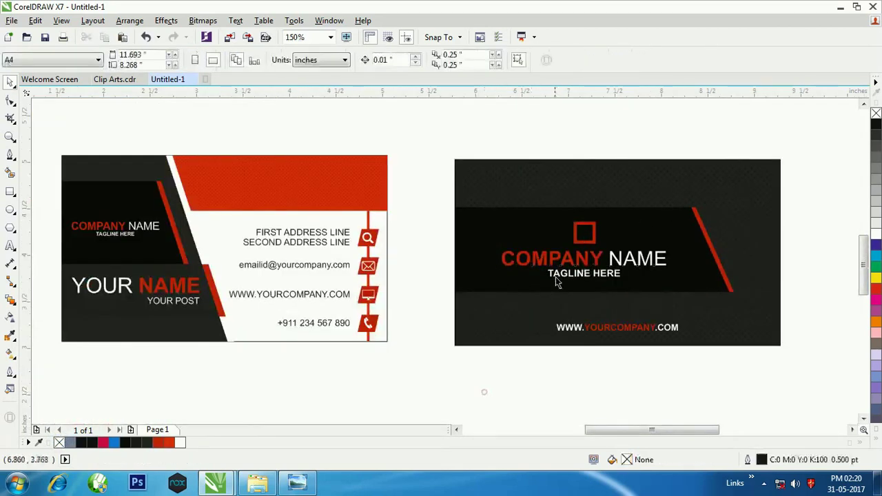
Place a copy of the frame, scaled to about 0.12 inch, above the front card's company name and centre it horizontally.
left_click_drag(576, 243, 103, 210)
scroll(89, 208, "up", 2)
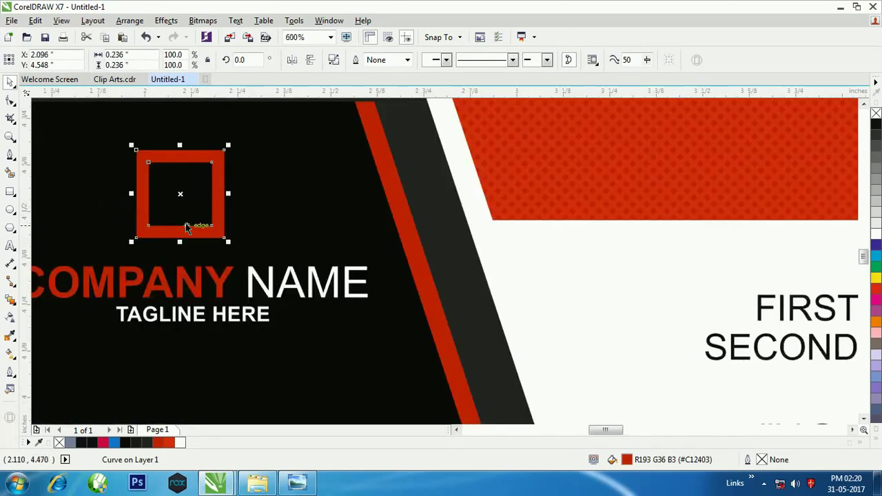
left_click_drag(228, 242, 201, 244)
left_click(186, 275, "shift")
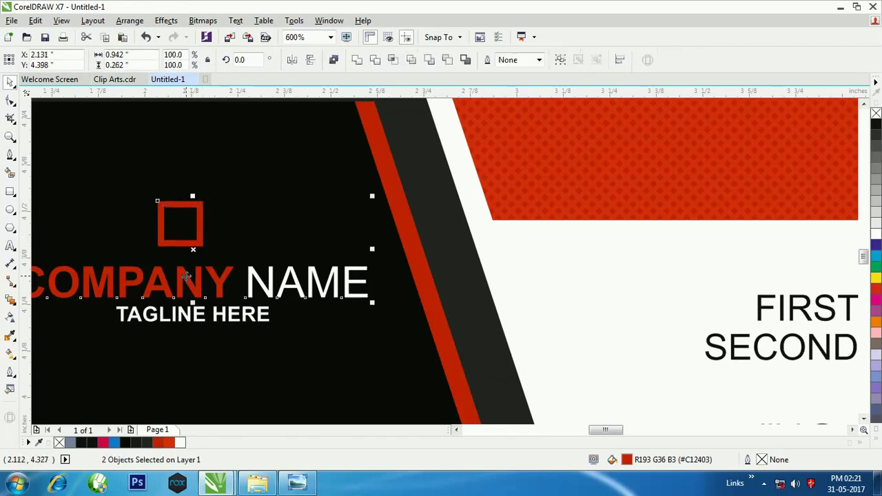
key("c")
scroll(215, 244, "down", 2)
left_click(98, 283)
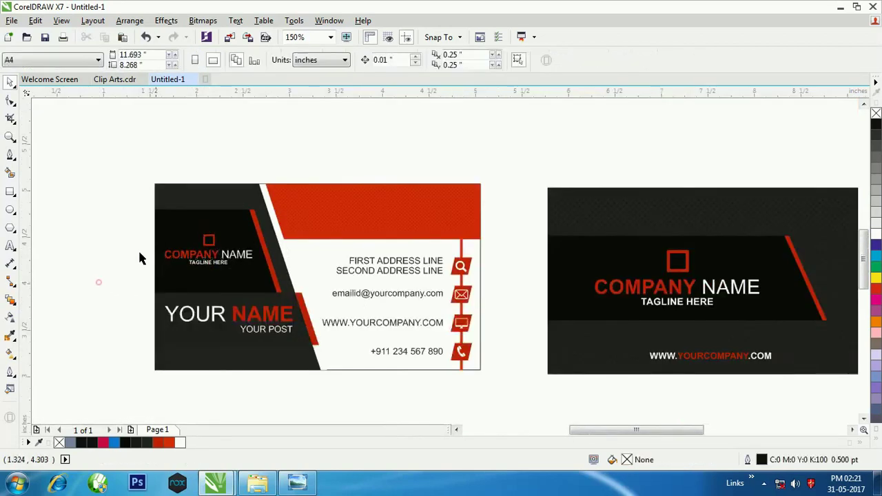
Nudge the front card's small square frame about 0.015 inch down toward the company name.
scroll(161, 254, "up", 2)
left_click(306, 263)
scroll(309, 266, "up", 1)
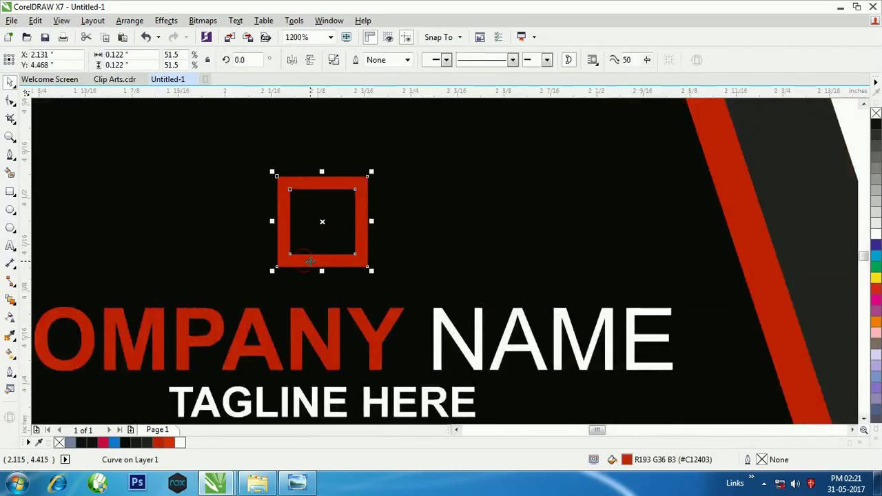
scroll(310, 270, "down", 4)
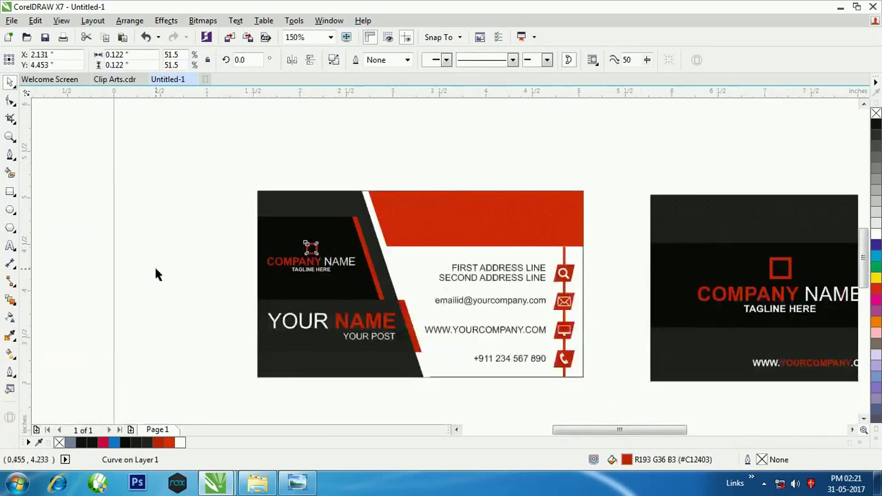
left_click(154, 265)
scroll(228, 271, "up", 1)
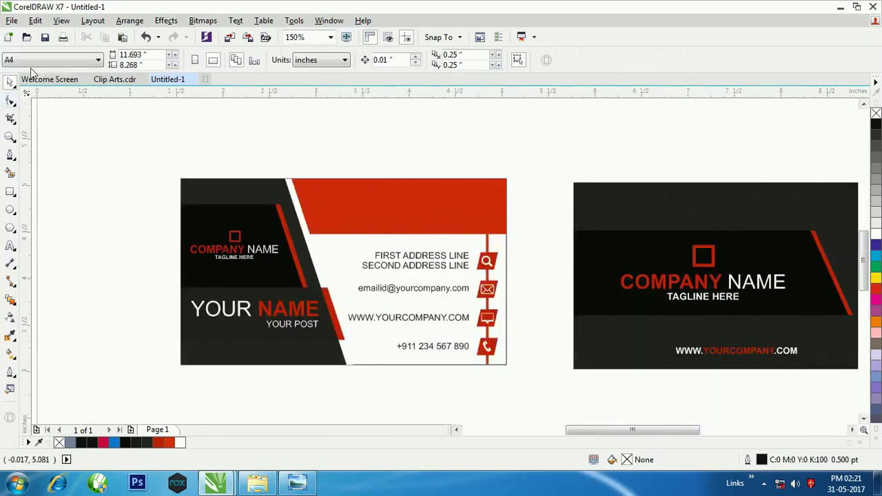
Fit both business cards in view and check the finished front and back designs in a full-screen preview.
left_click(9, 137)
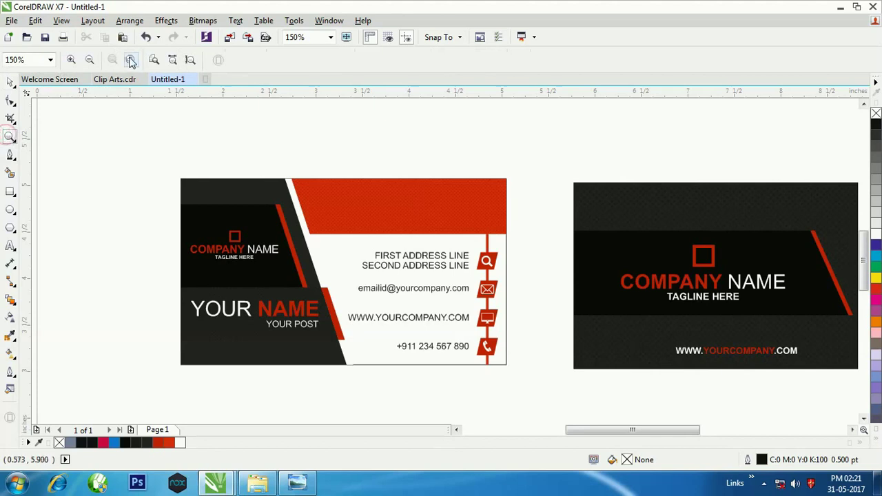
key("F4")
left_click(10, 82)
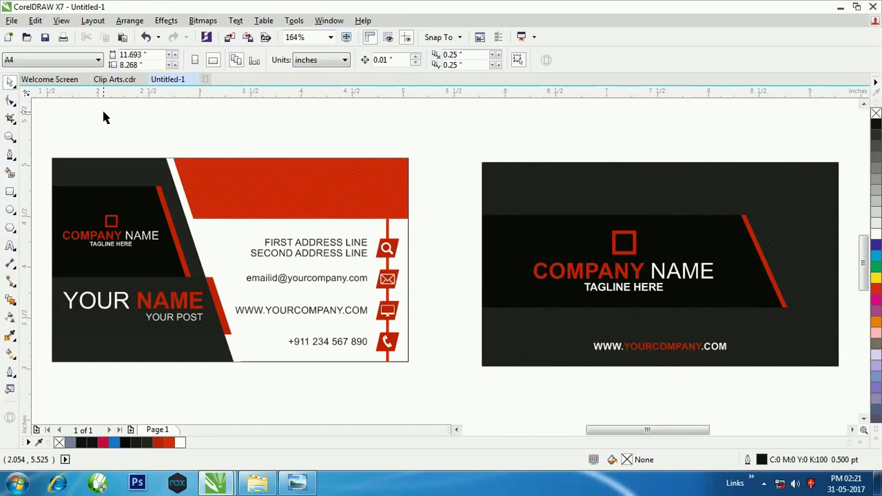
key("F9")
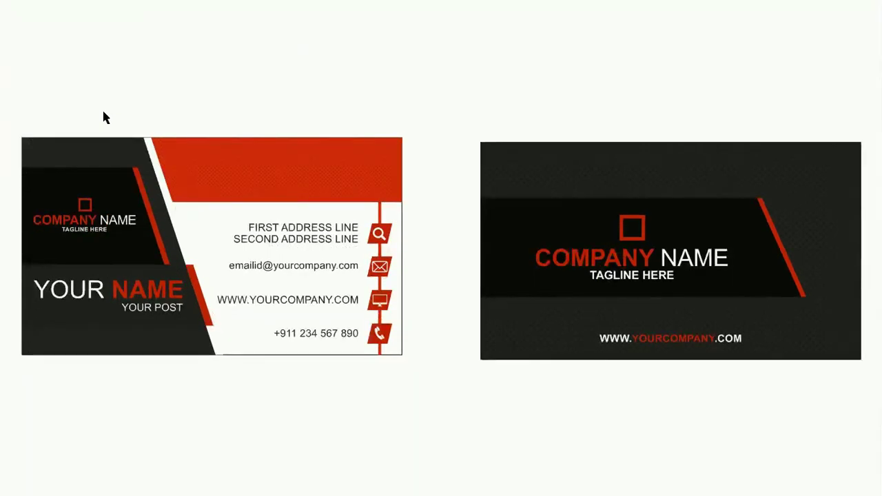
key("F9")
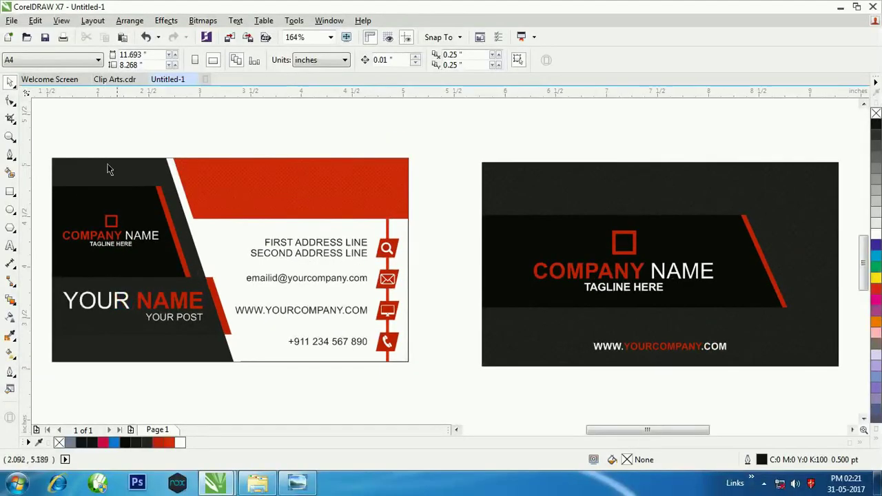
Move all the objects of the dark back card directly above the front card, roughly aligning their left edges, and deselect them.
scroll(371, 190, "down", 2)
left_click_drag(392, 168, 567, 295)
left_click_drag(505, 247, 305, 140)
scroll(376, 301, "down", 1)
scroll(385, 216, "up", 1)
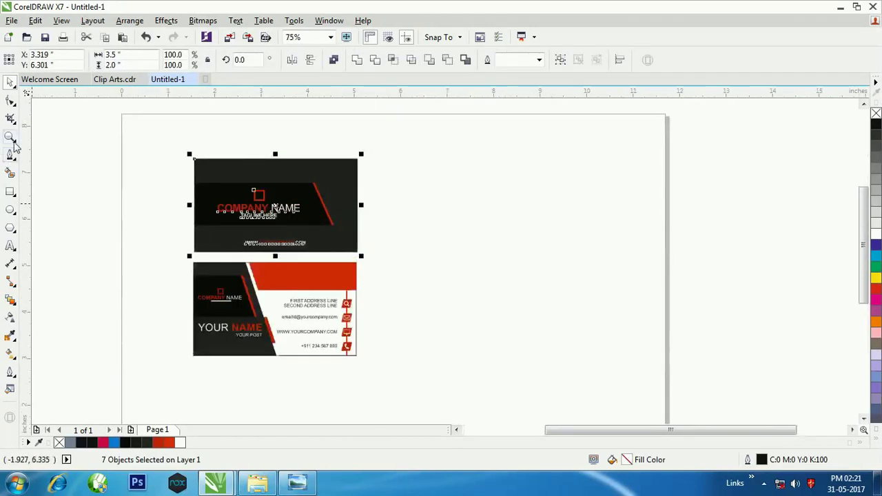
left_click(9, 137)
left_click_drag(179, 143, 558, 366)
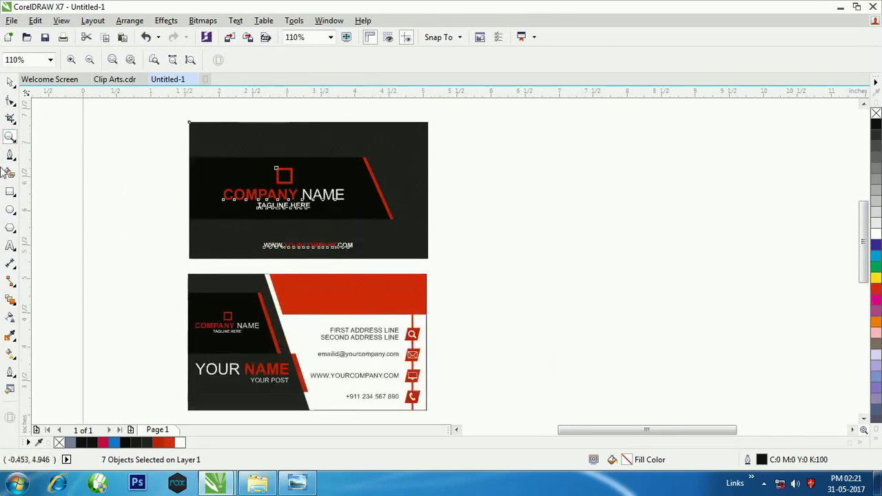
left_click(10, 82)
left_click(64, 169)
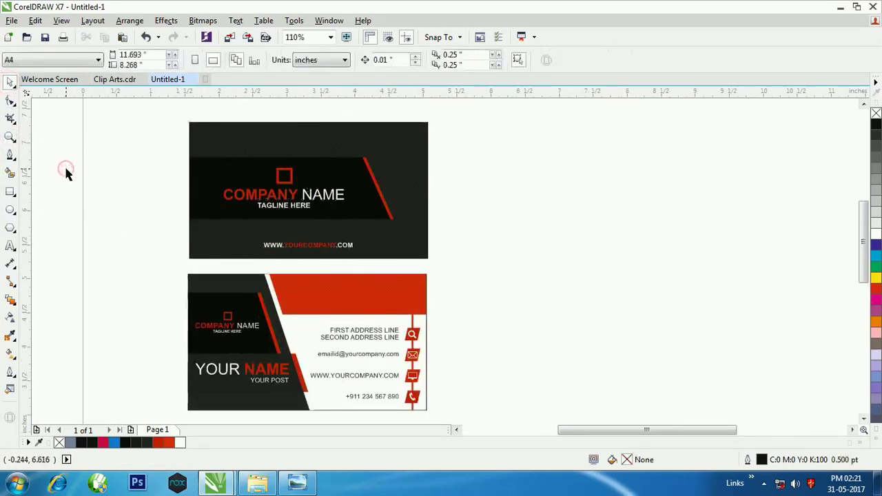